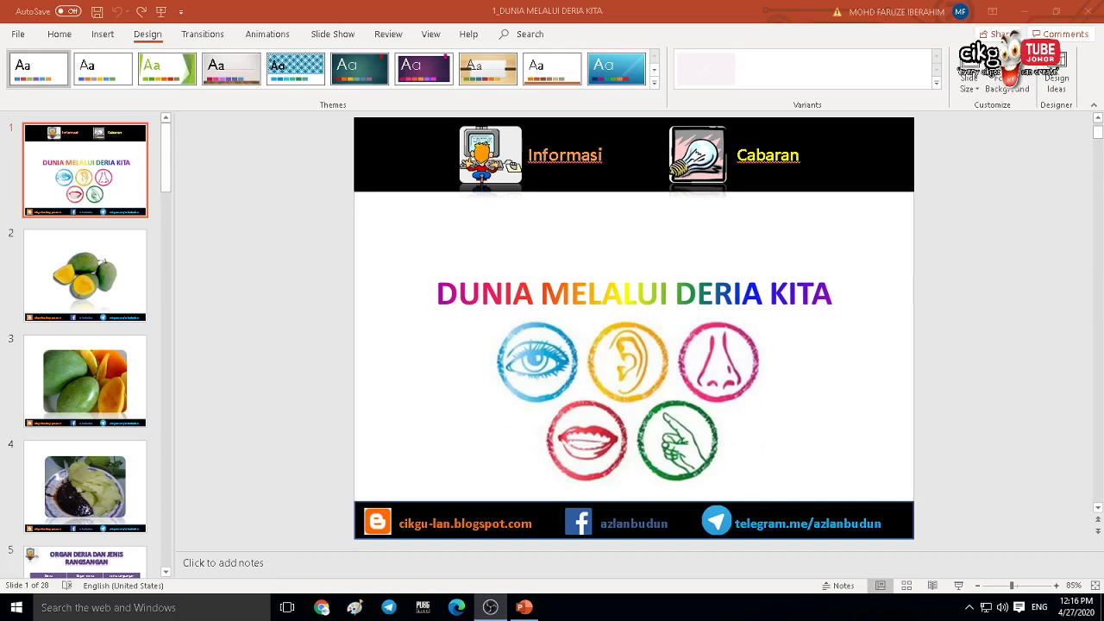
Step: Start the slide show from the first slide with F5
key("F5")
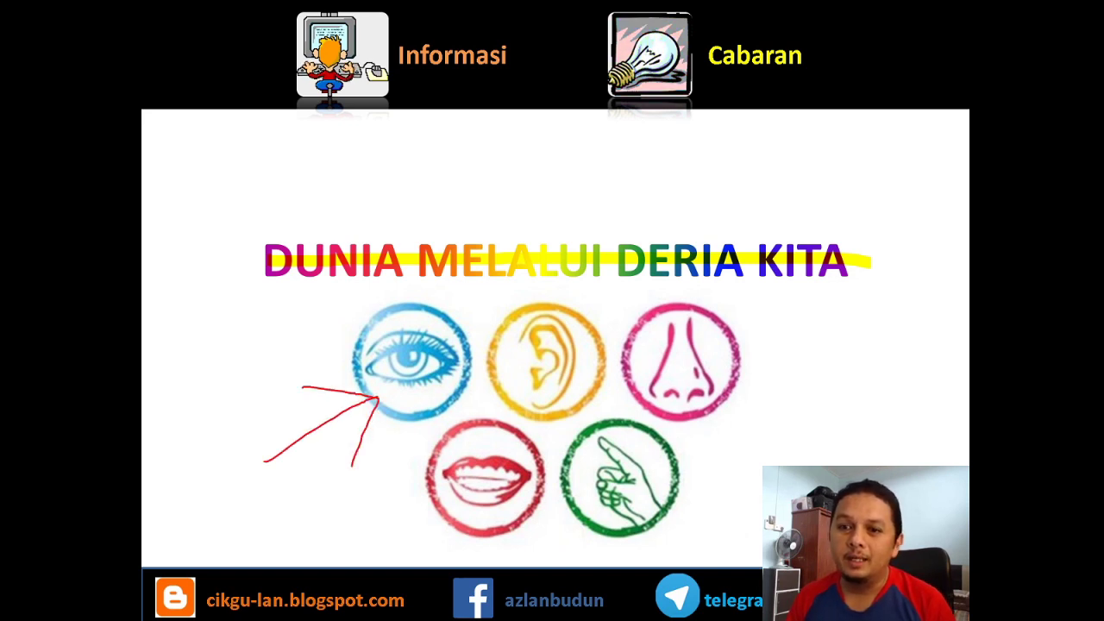
Step: Erase all the ink drawn on the title slide
key("e")
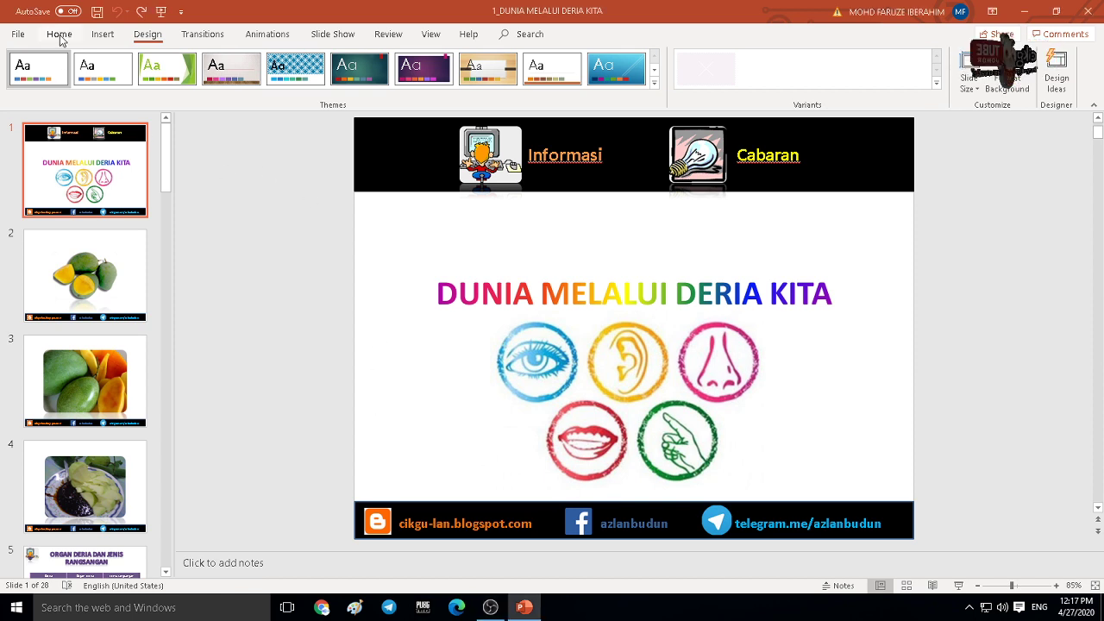
left_click(18, 35)
left_click(19, 39)
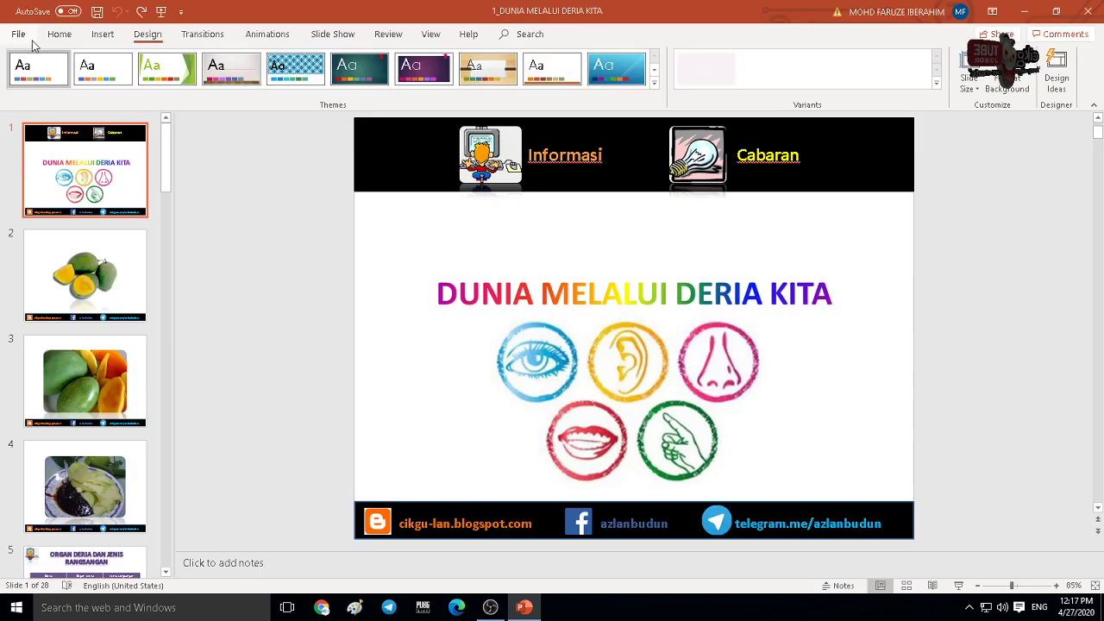
left_click(104, 283)
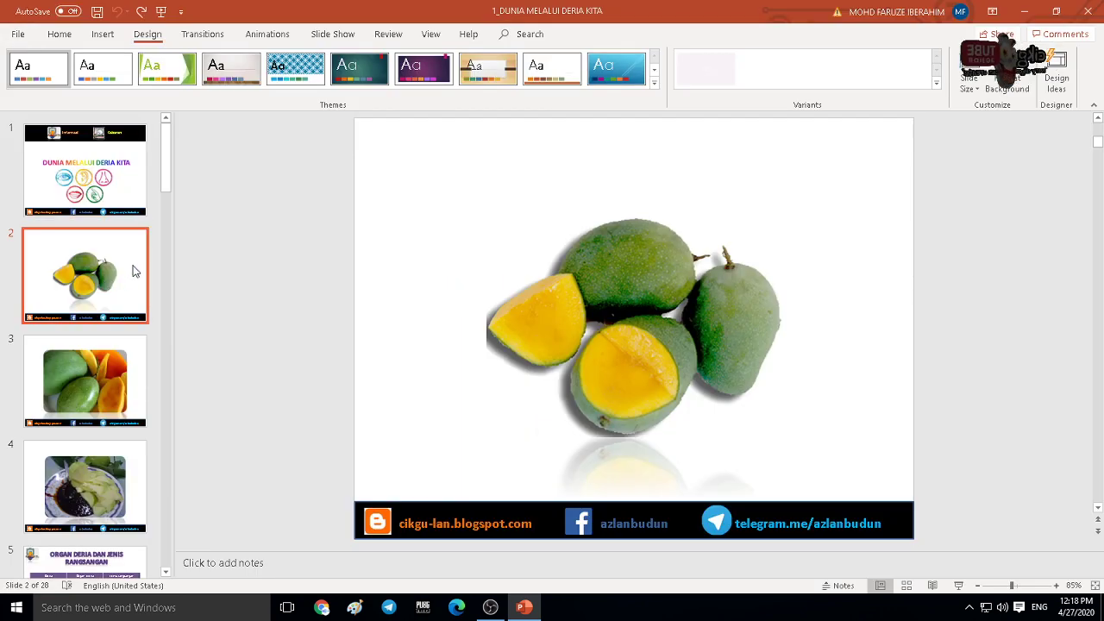
left_click(130, 183)
left_click(121, 284)
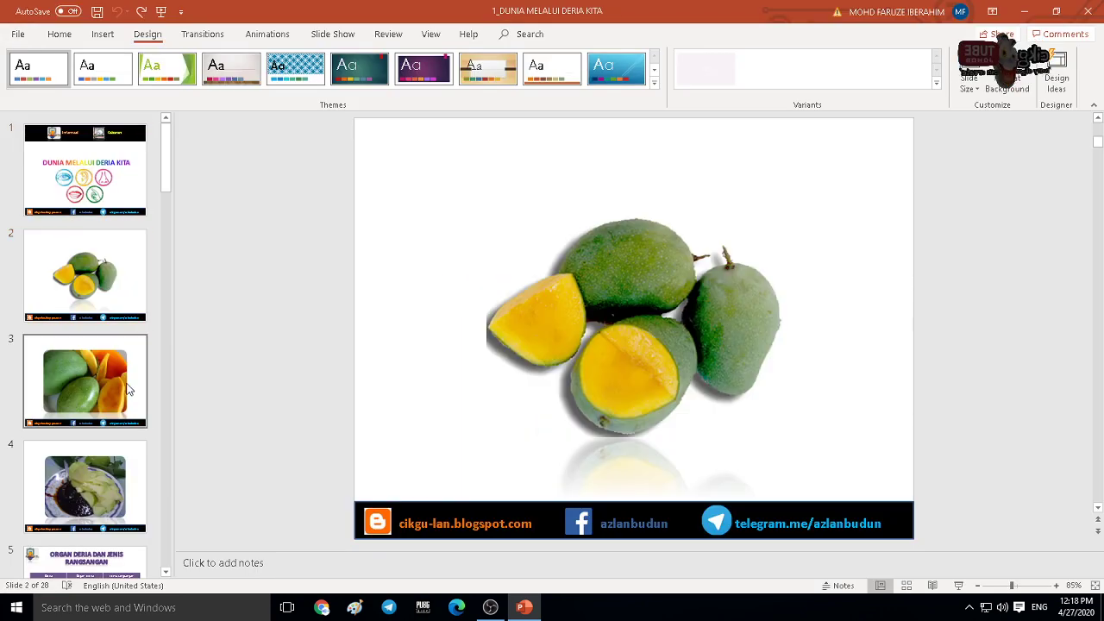
left_click(128, 390)
left_click(95, 487)
left_click(106, 197)
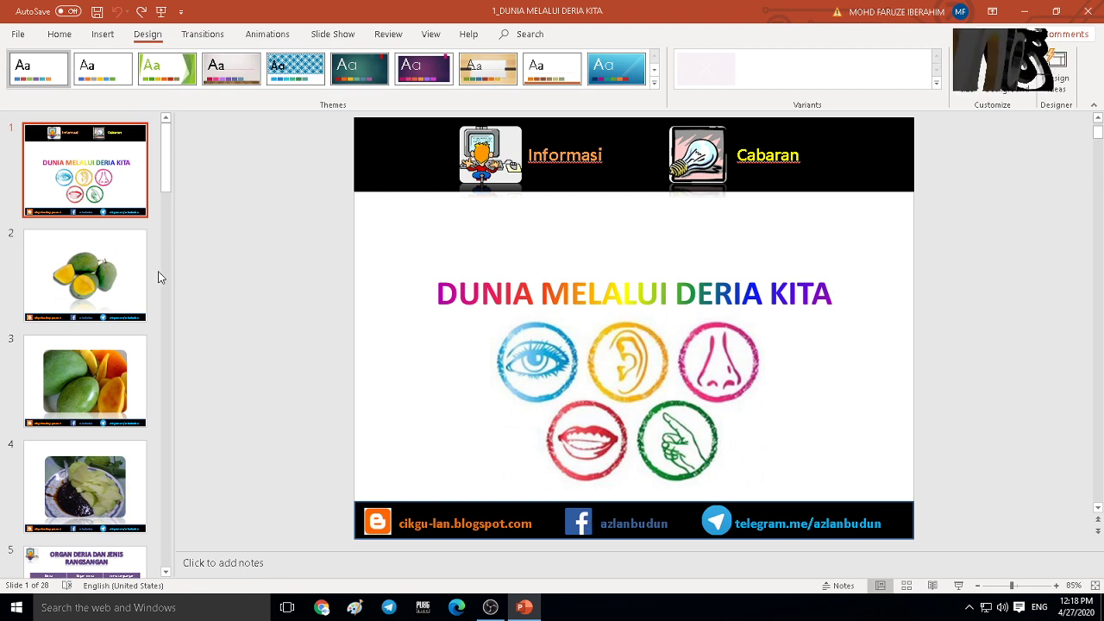
left_click(128, 276)
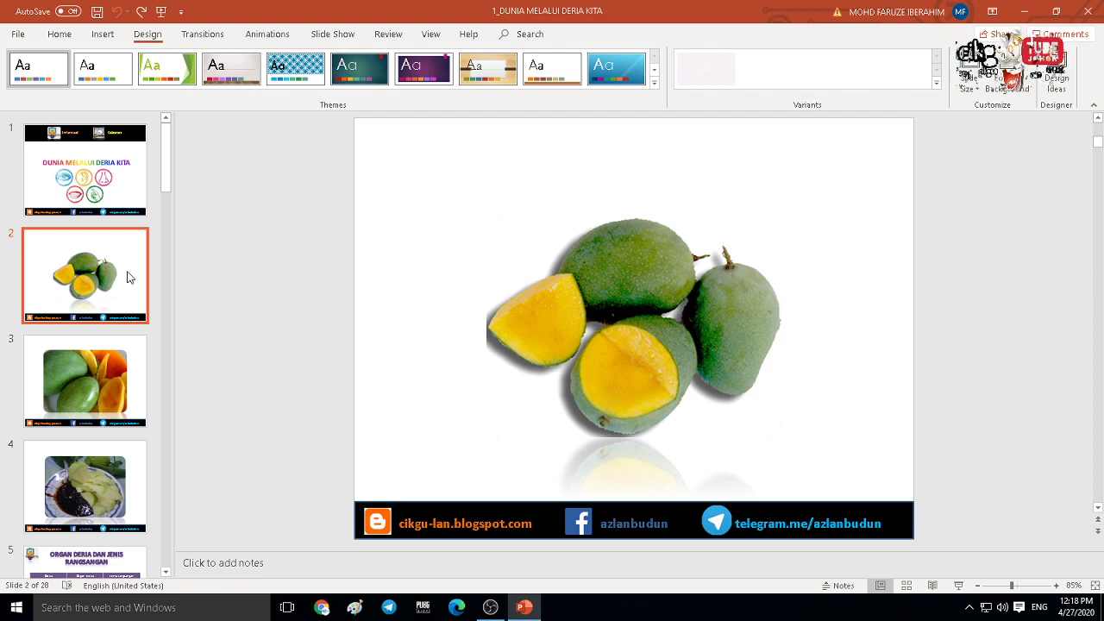
key("Down")
key("Down")
key("Down")
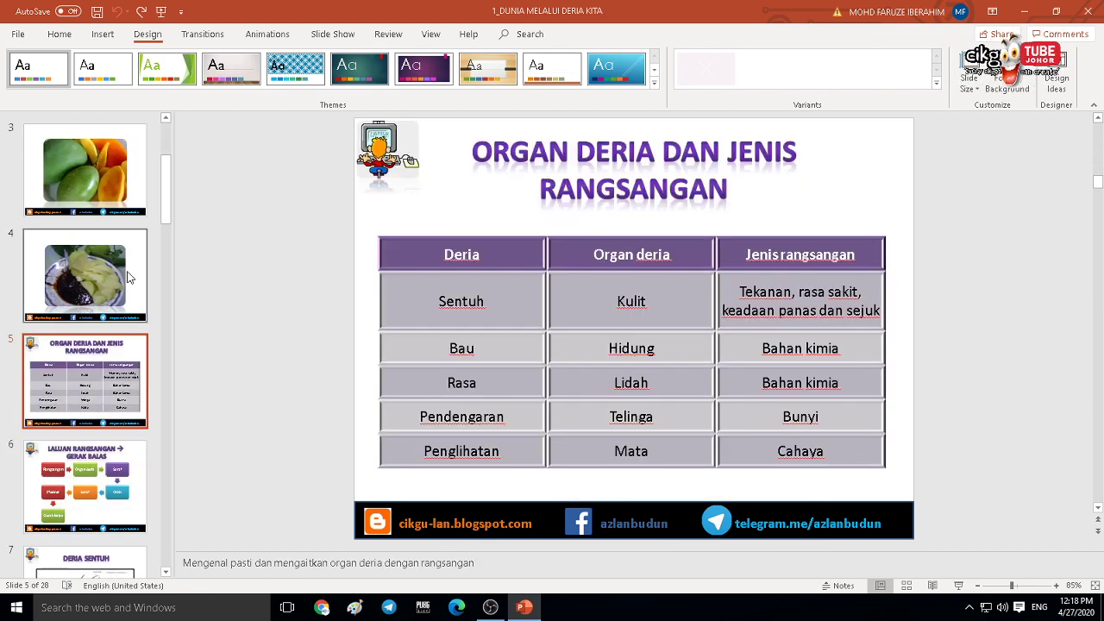
key("Down")
key("Down")
key("Down")
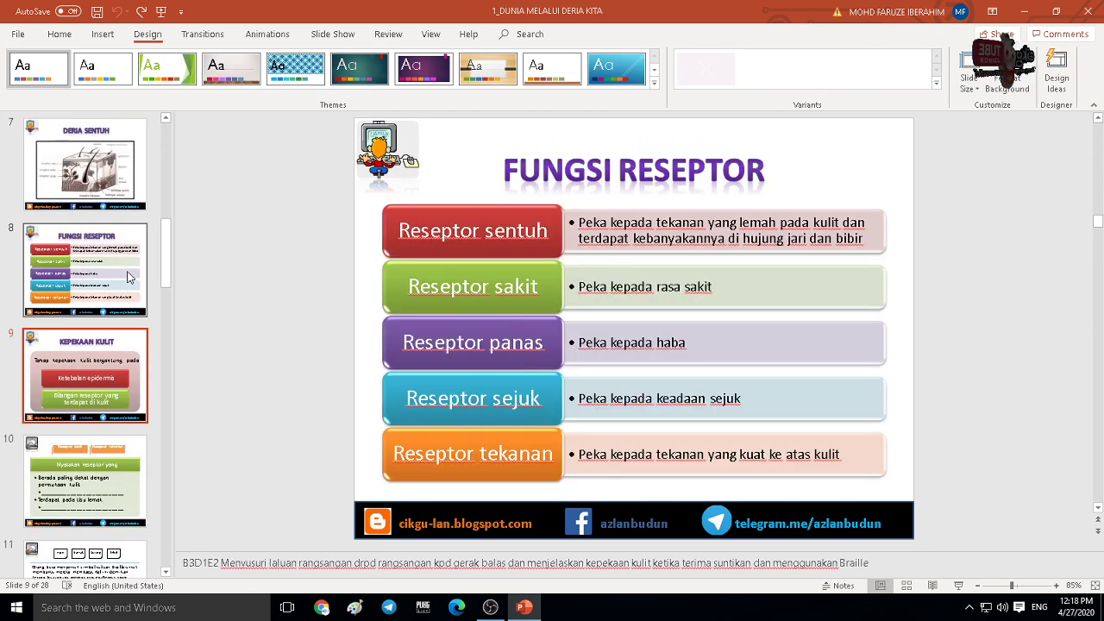
key("Down")
key("Up")
key("Up")
key("Up")
key("Up")
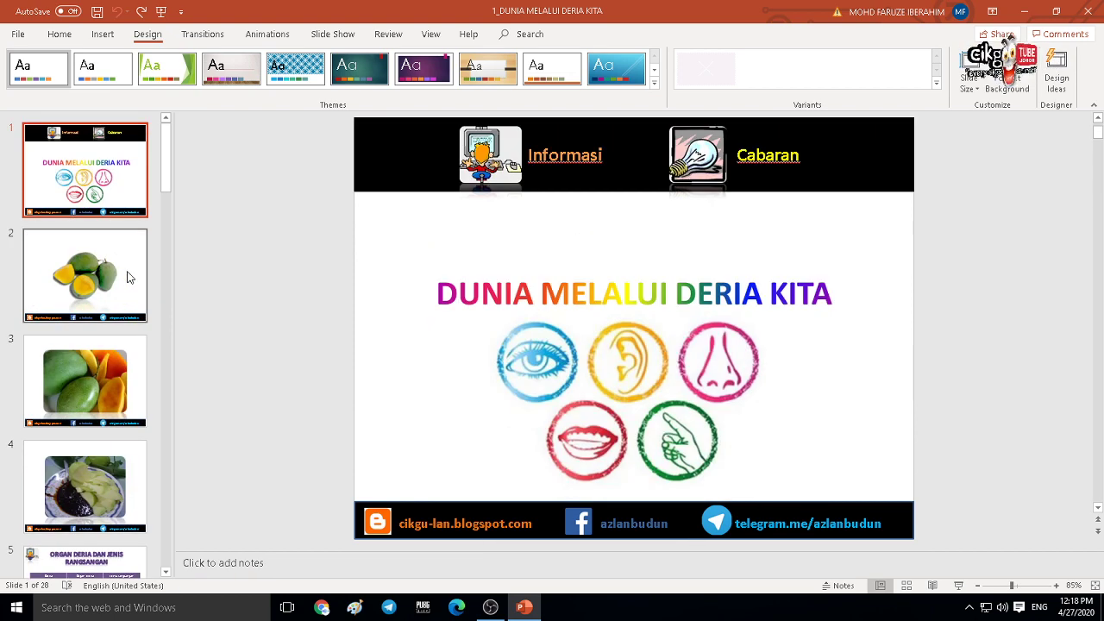
key("Down")
key("Down")
key("Down")
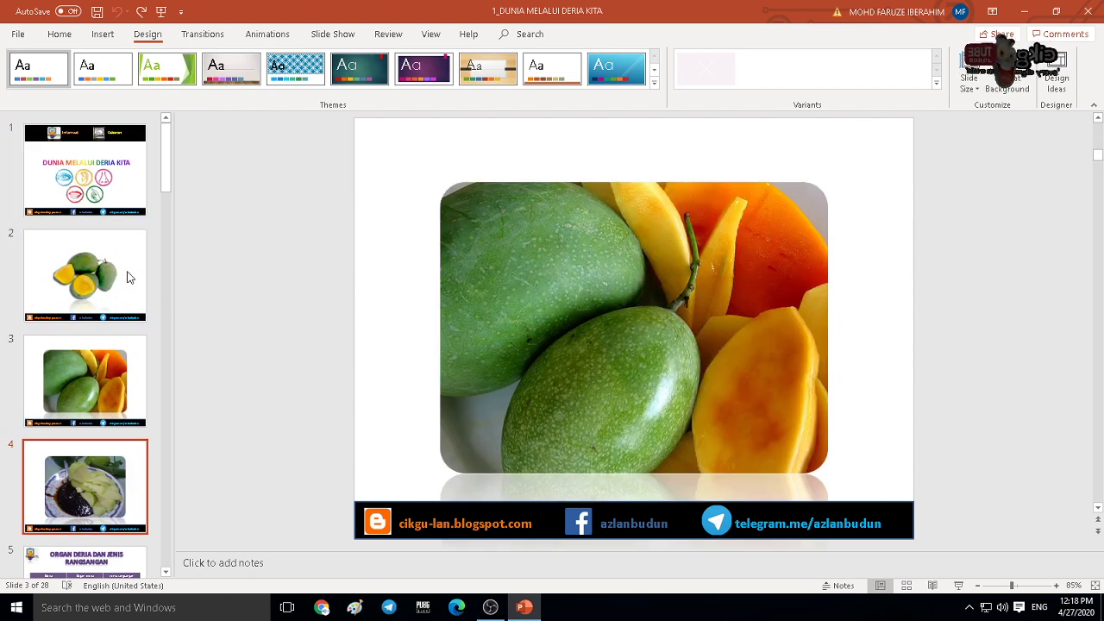
key("Up")
key("Up")
key("Up")
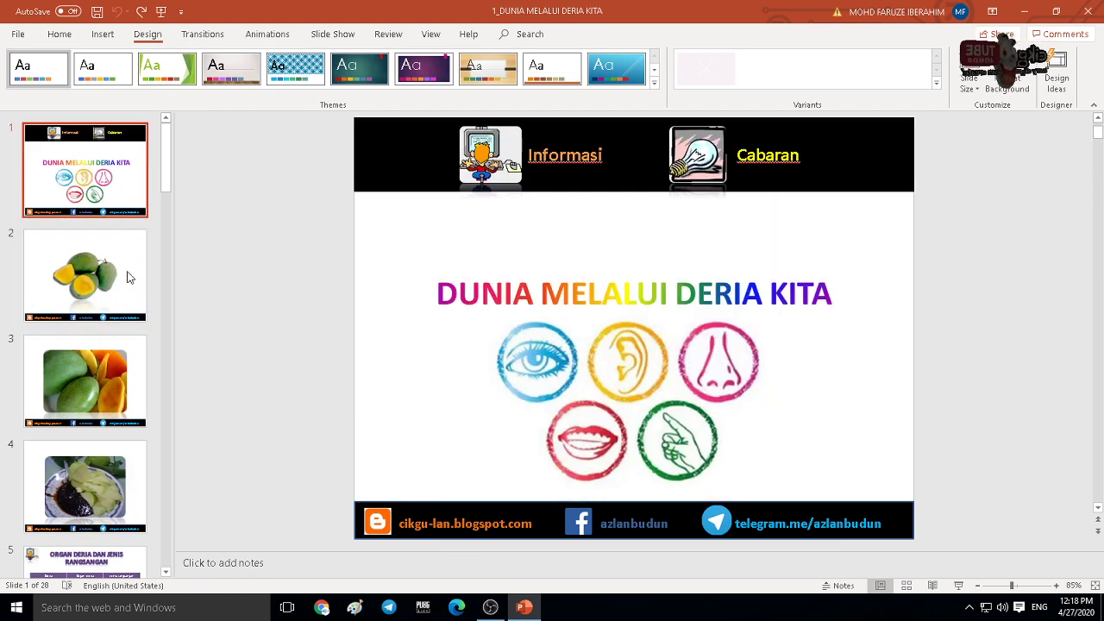
Step: View the mango slide 2 and scroll the thumbnail pane back to the top
left_click(113, 276)
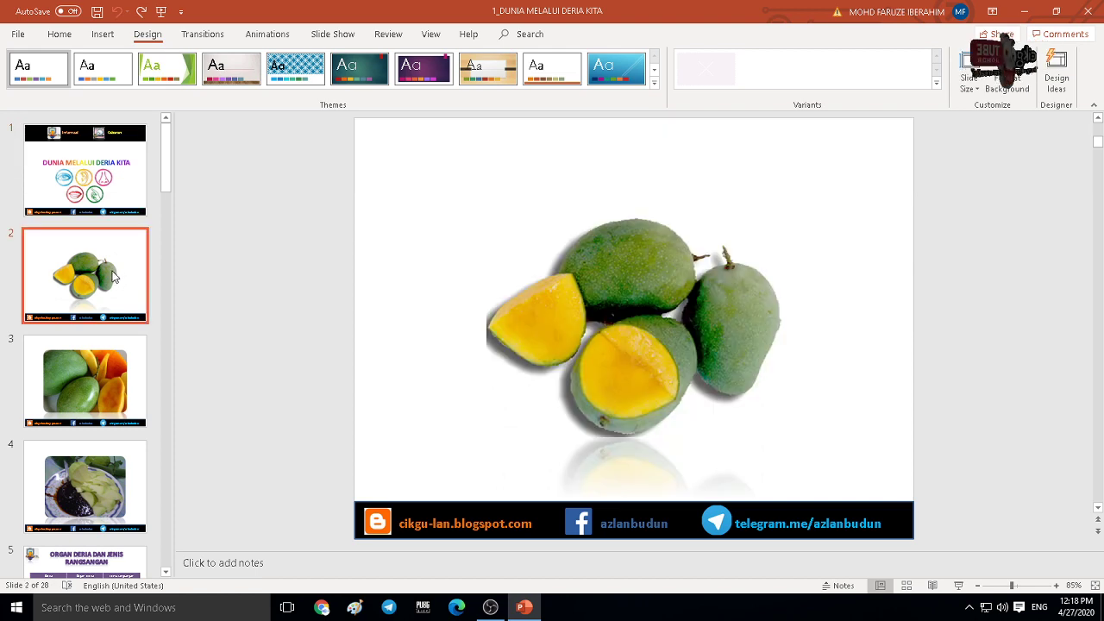
scroll(112, 267, "down", 10)
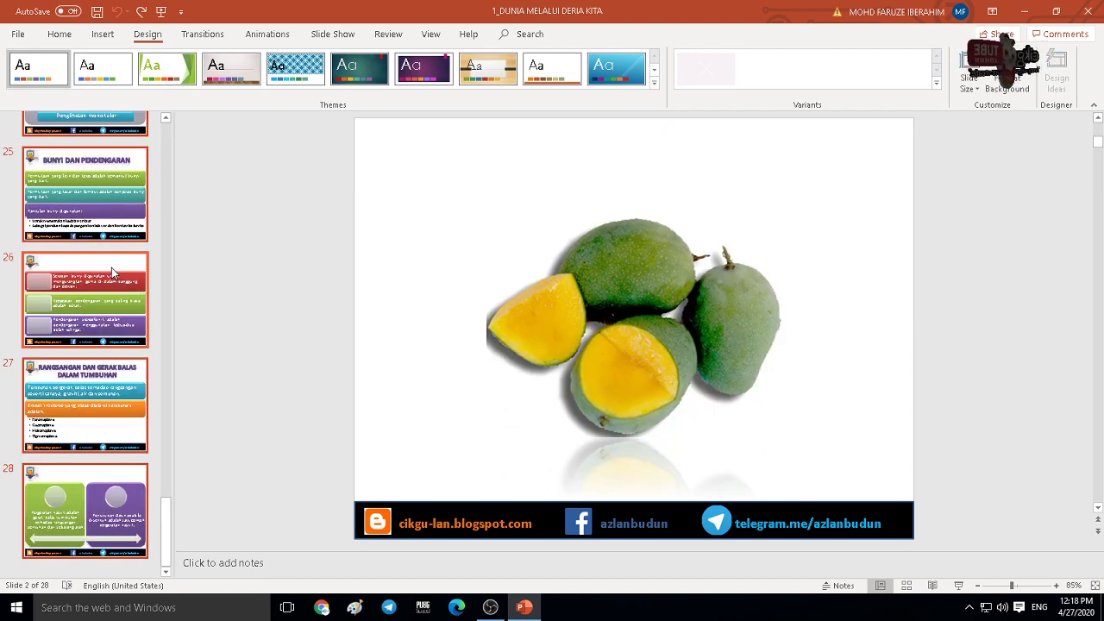
scroll(111, 268, "up", 2)
scroll(111, 268, "up", 2)
scroll(111, 270, "up", 3)
scroll(115, 266, "up", 3)
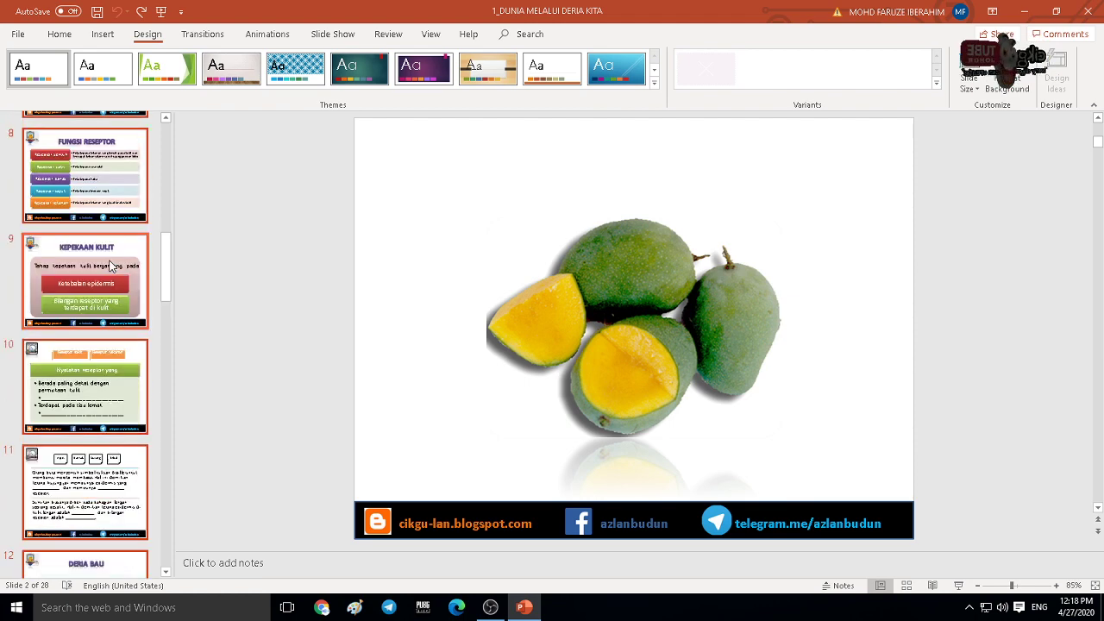
scroll(120, 261, "up", 3)
scroll(124, 257, "up", 1)
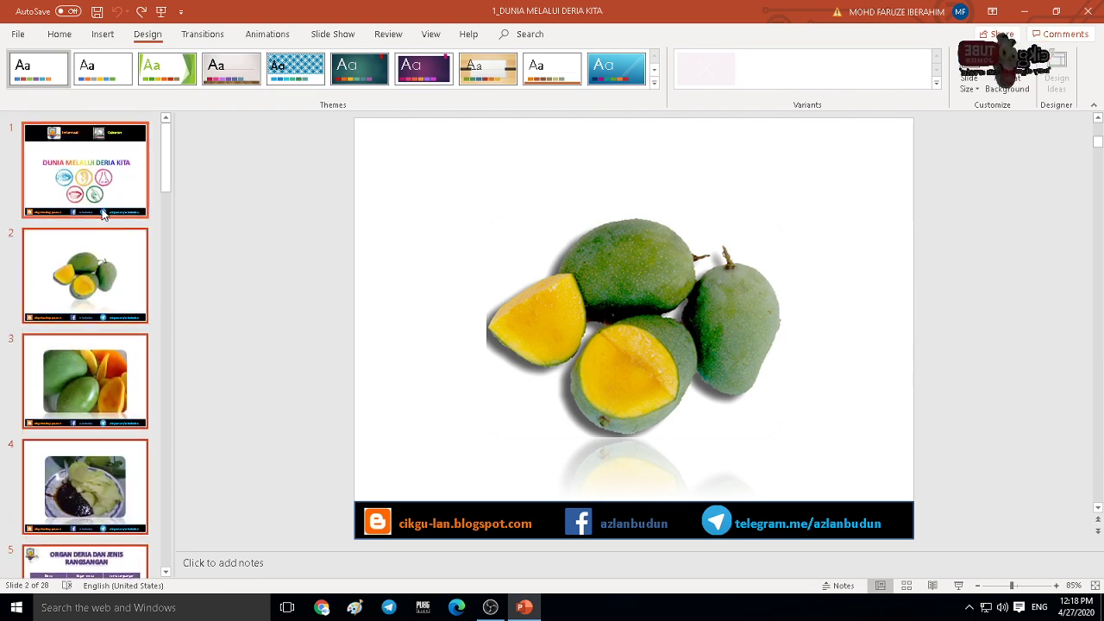
Step: Step down through the opening slides to slide 5, then return to the title slide
key("Down")
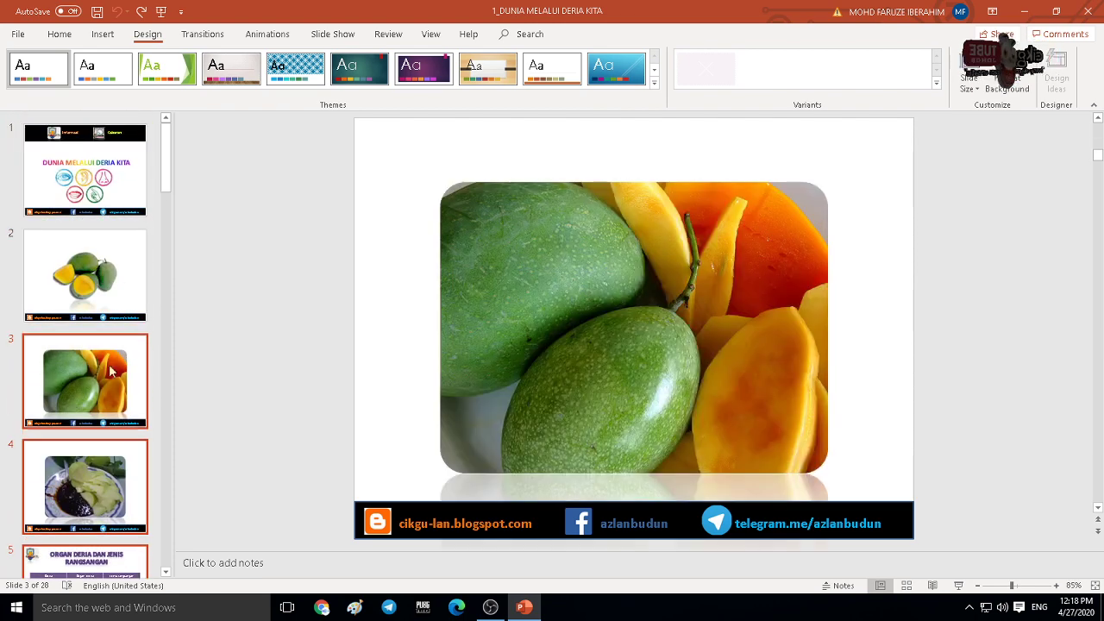
key("Down")
key("Down")
key("Down")
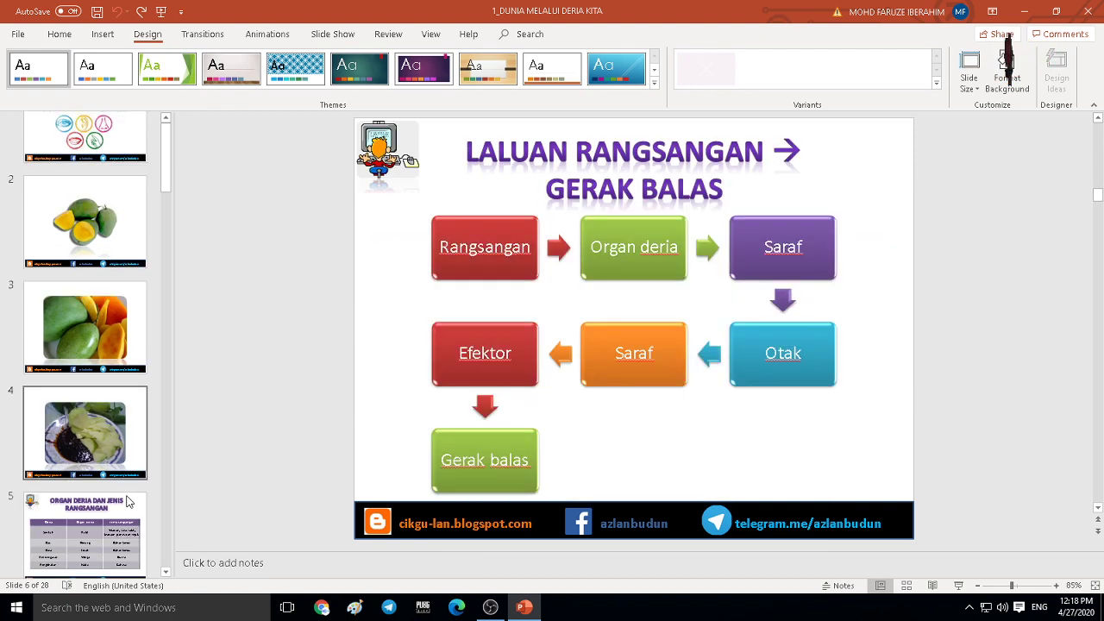
scroll(154, 463, "down", 1)
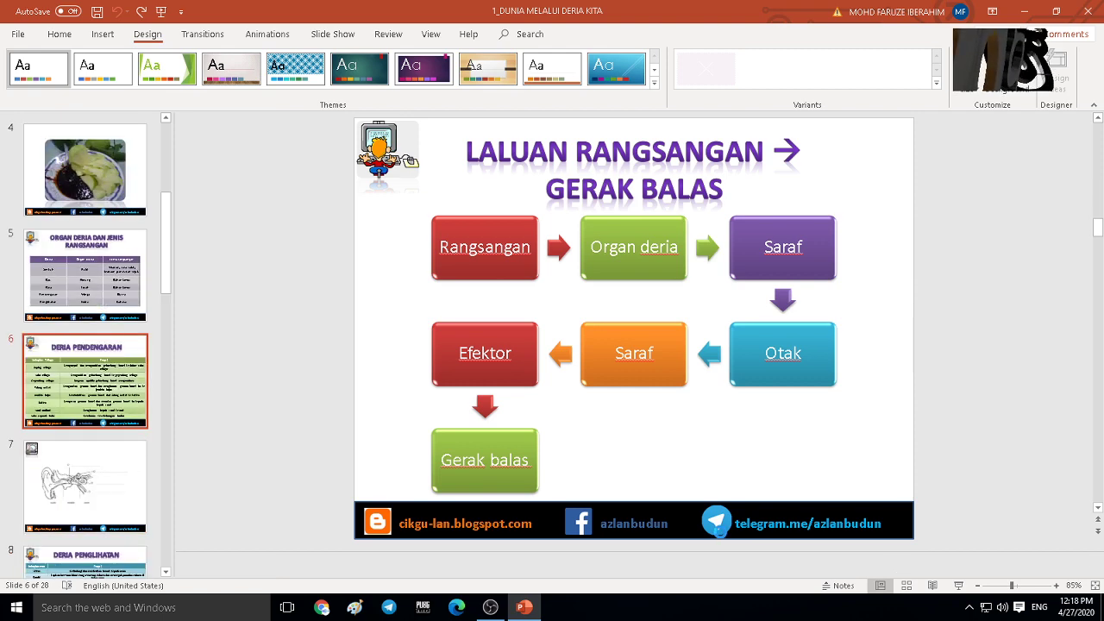
scroll(592, 355, "up", 3)
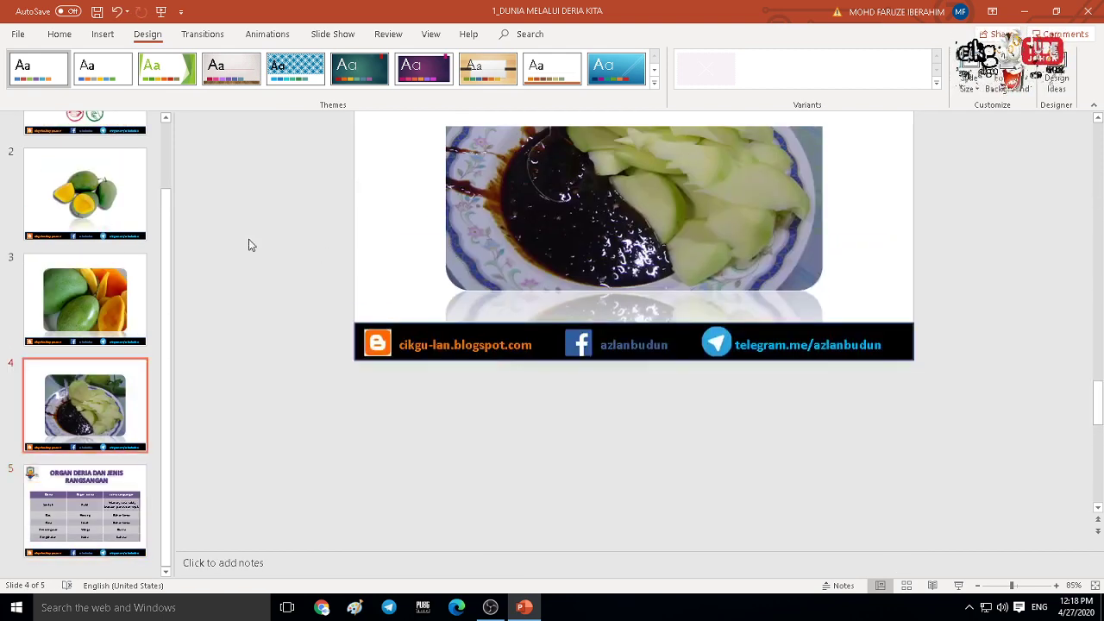
scroll(109, 227, "up", 2)
left_click(109, 201)
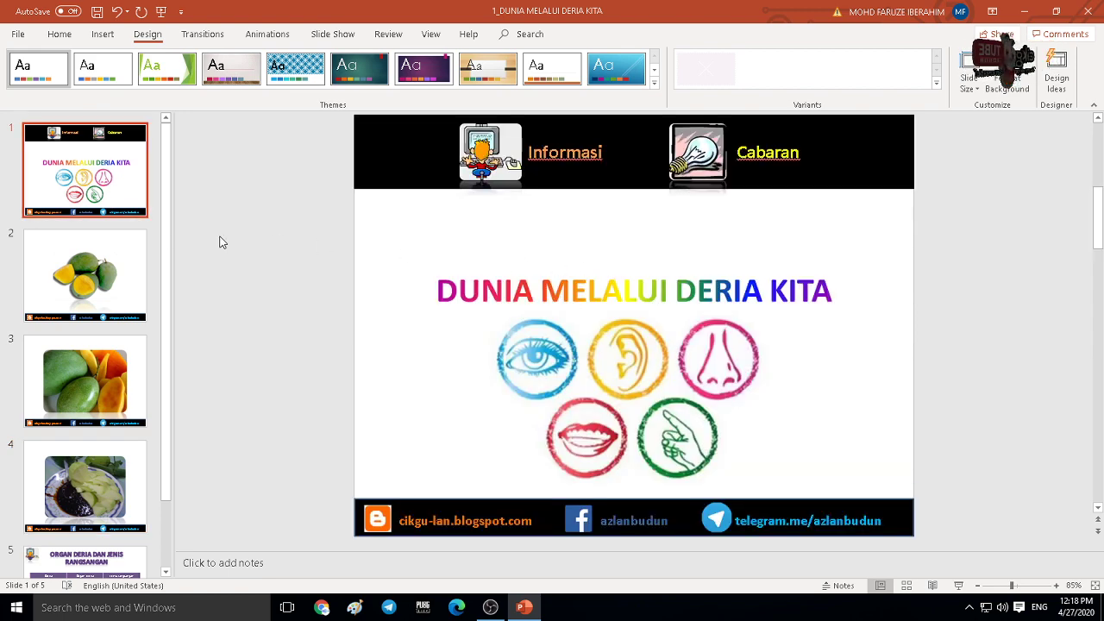
left_click(113, 258)
left_click(103, 371)
left_click(120, 284)
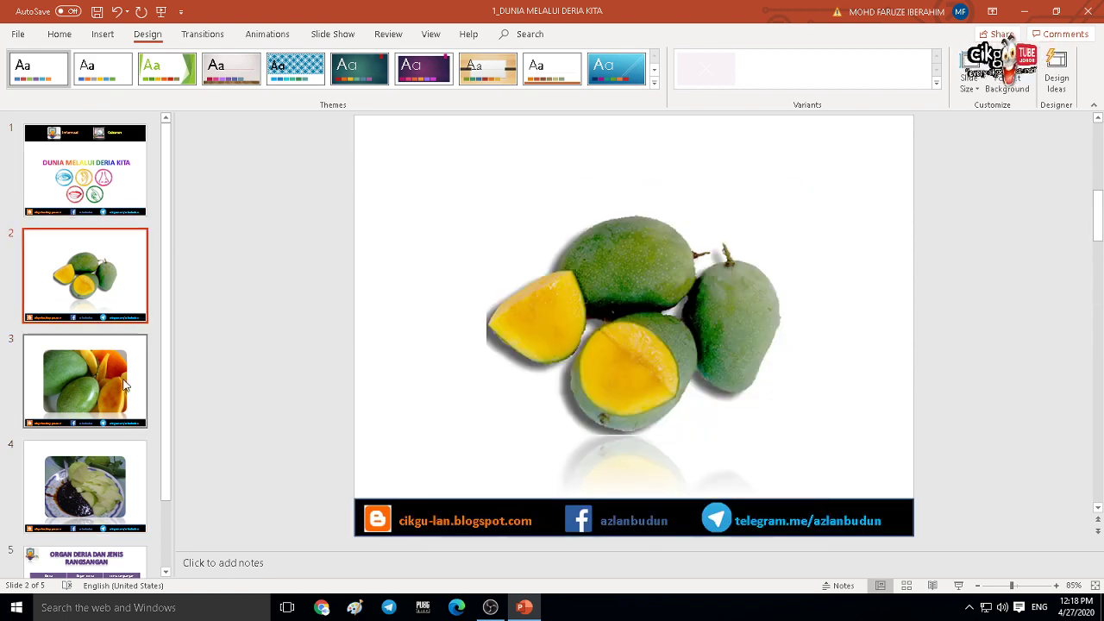
left_click(124, 385)
left_click(113, 487)
left_click(119, 561)
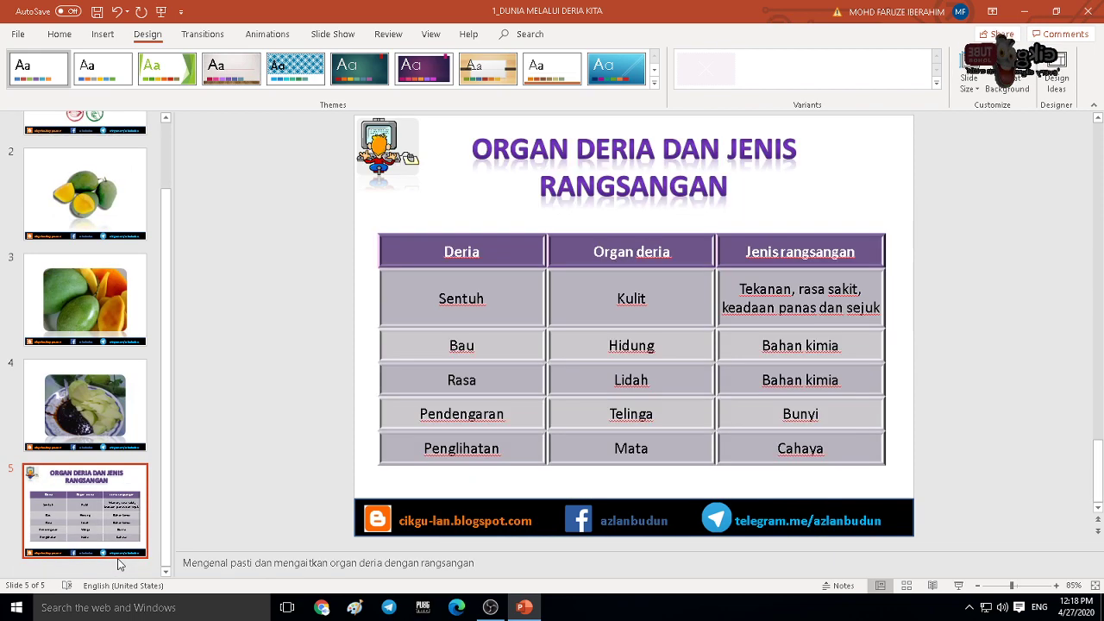
left_click(102, 319)
left_click(114, 226)
scroll(116, 234, "up", 2)
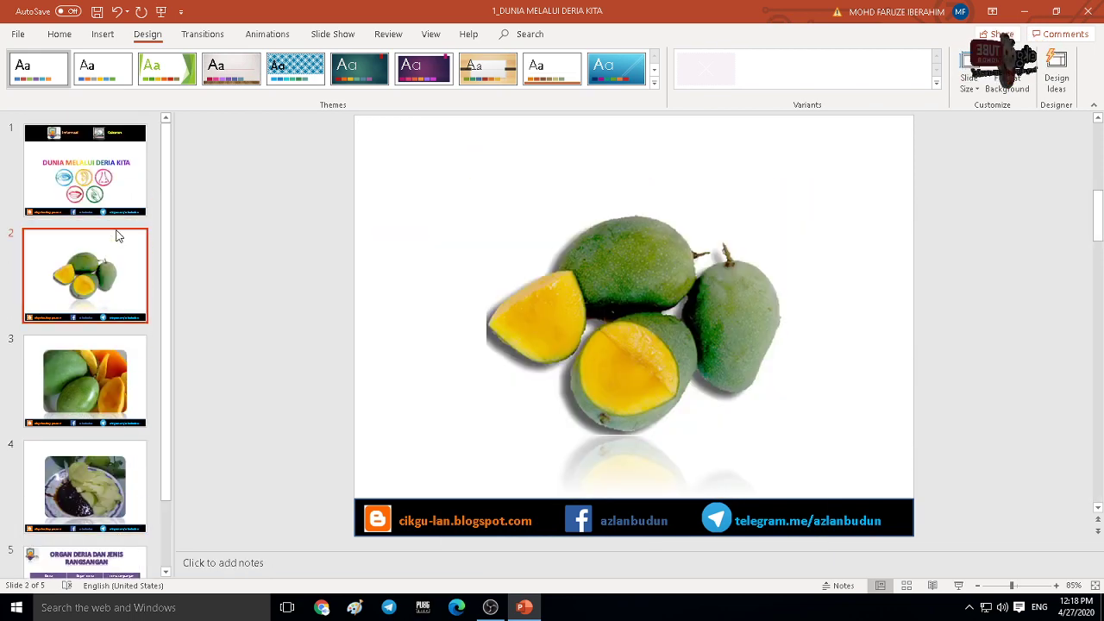
left_click(115, 198)
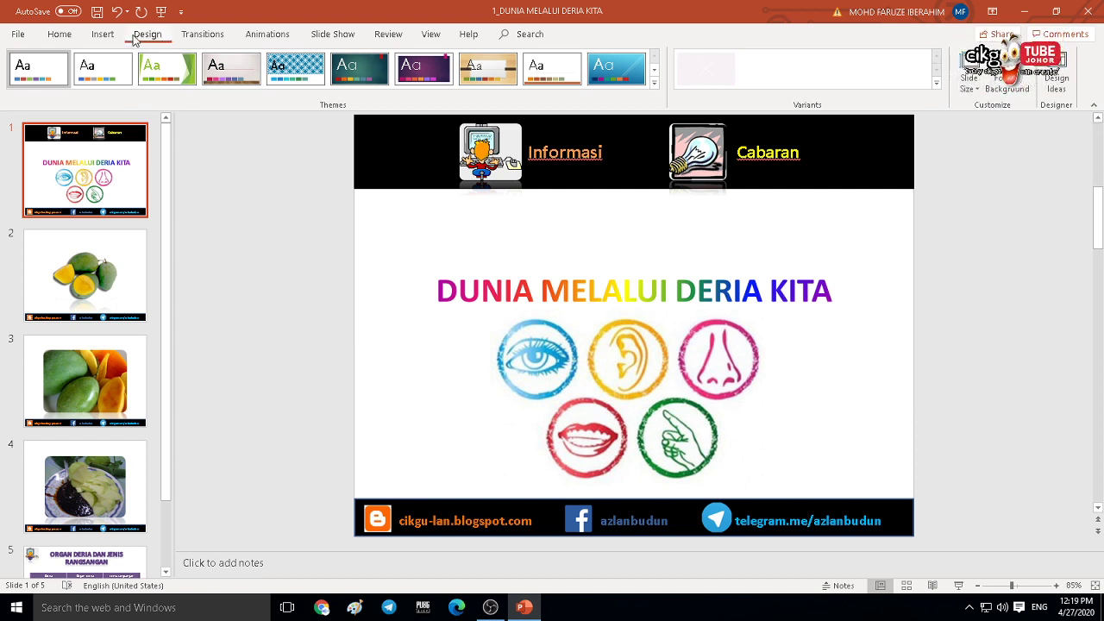
Step: Make the slides widescreen 16:9 and stretch slide 1's black header bar edge to edge
left_click(964, 91)
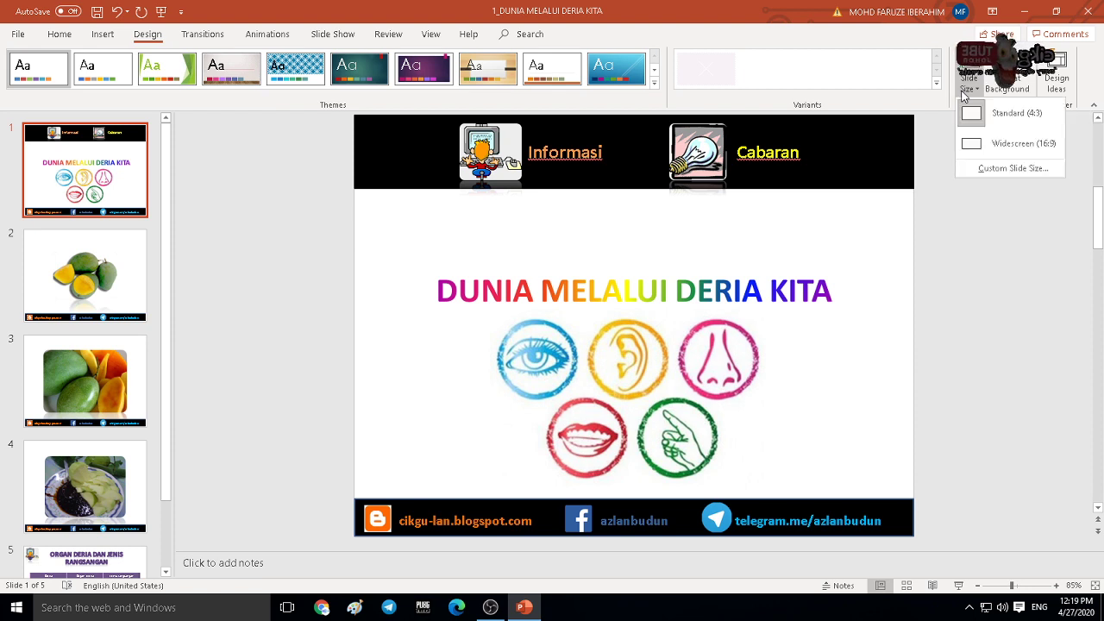
left_click(993, 152)
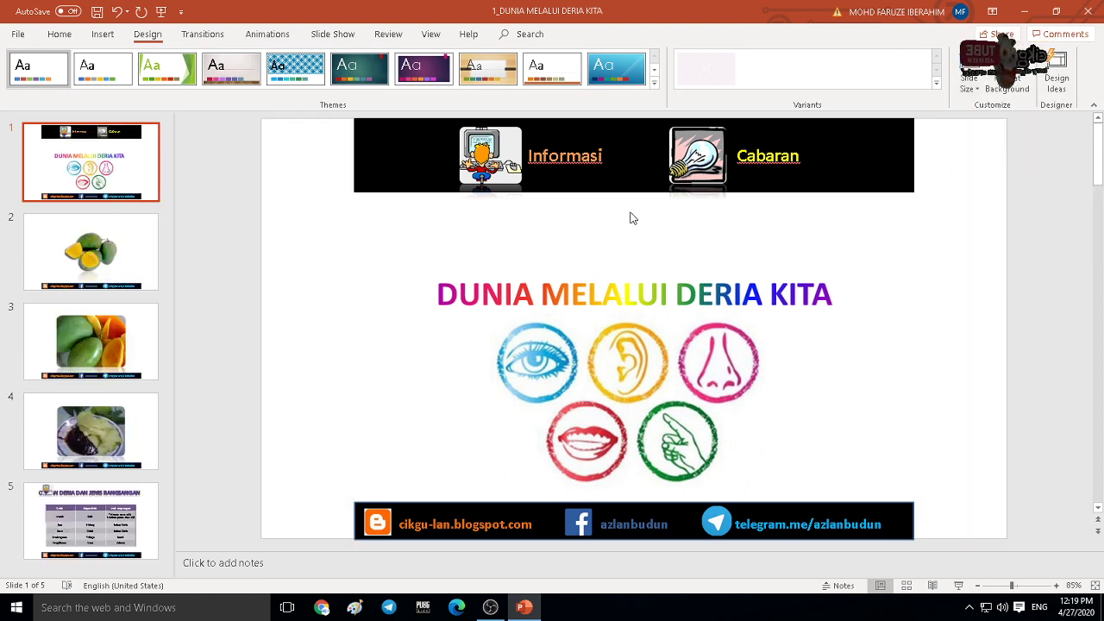
left_click(434, 186)
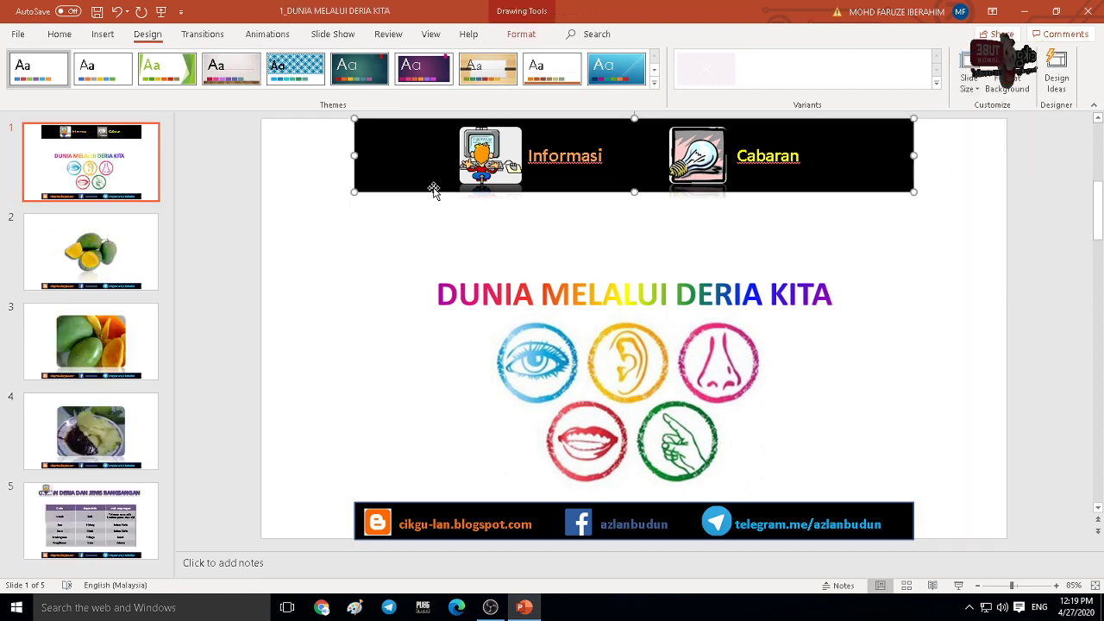
left_click_drag(354, 191, 262, 200)
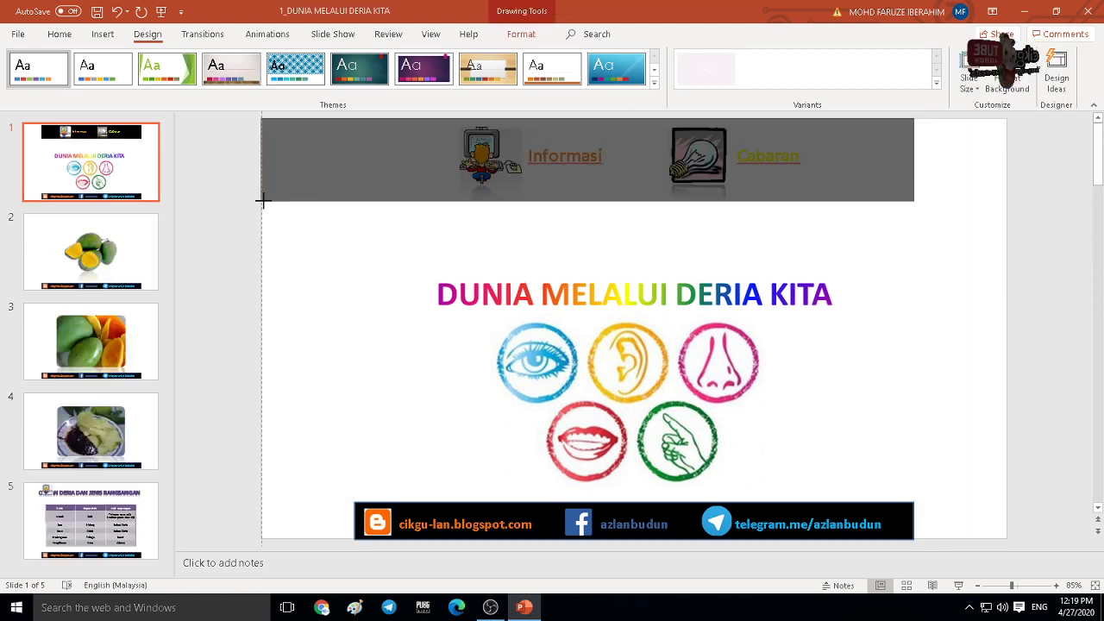
left_click_drag(915, 200, 1006, 205)
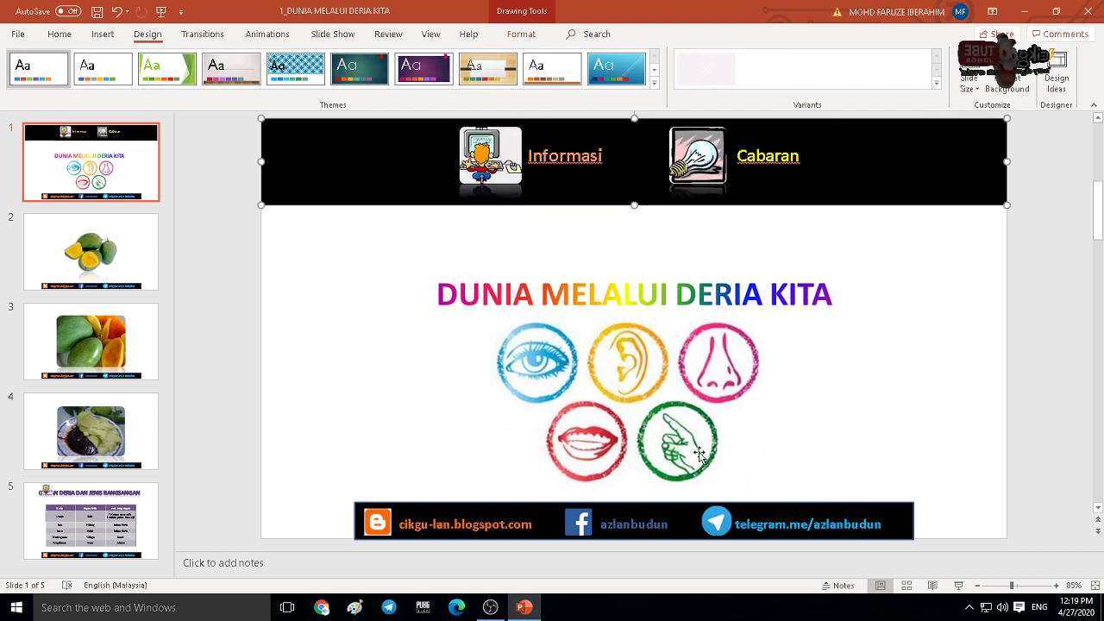
left_click(380, 524)
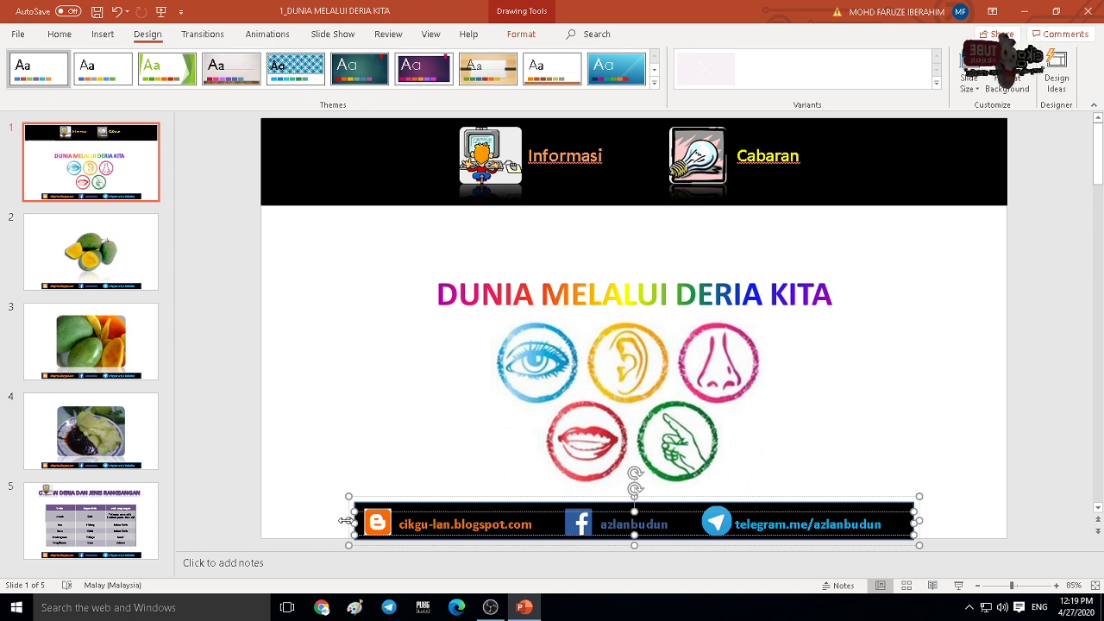
Step: Stretch the black footer bar to both slide edges and compare it with slide 2's footer
left_click_drag(345, 520, 256, 523)
left_click_drag(925, 520, 1005, 521)
left_click(90, 252)
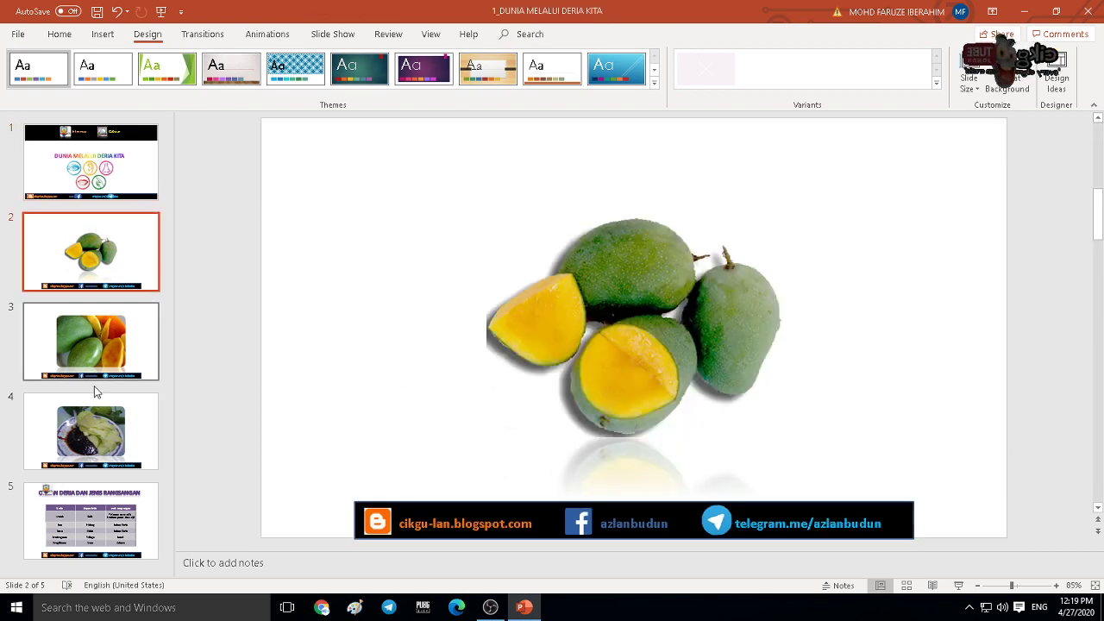
left_click(95, 444)
left_click(91, 164)
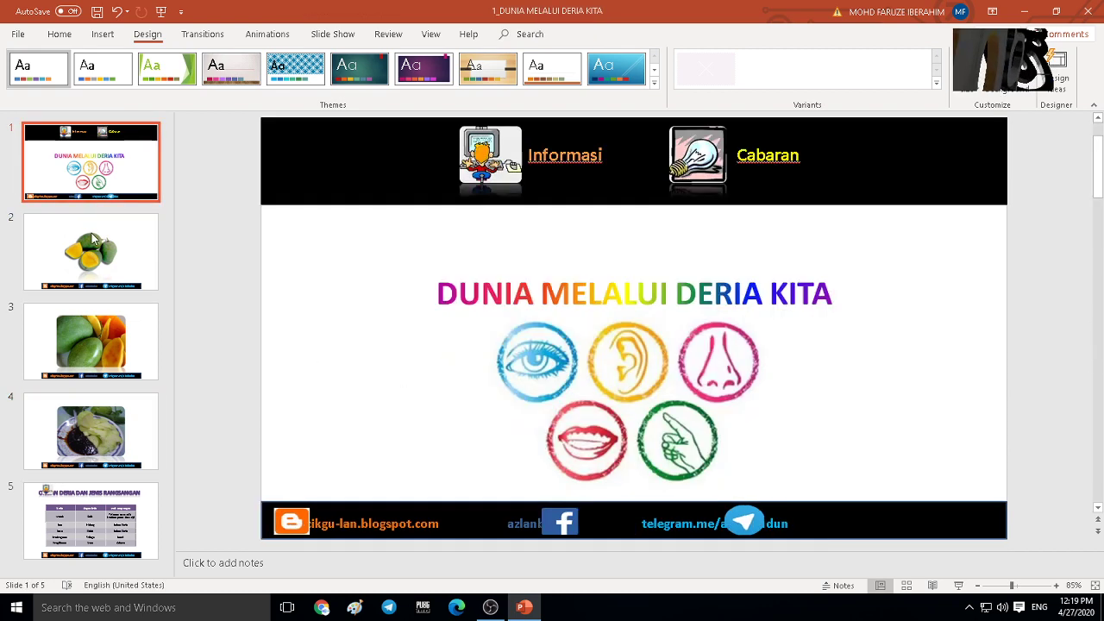
left_click(86, 252)
left_click(101, 164)
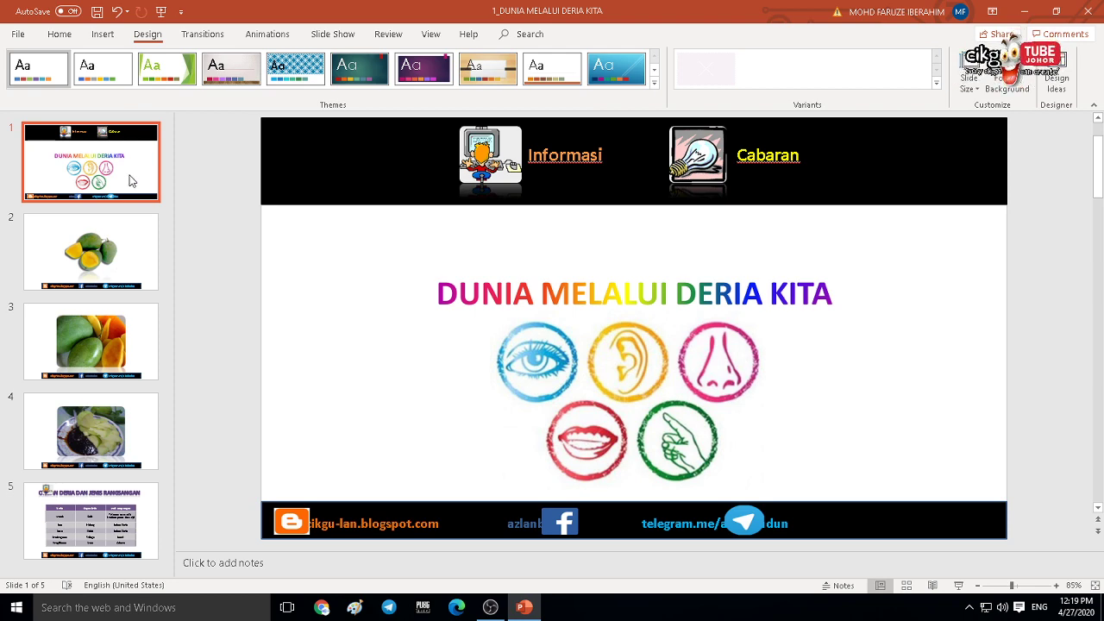
left_click(124, 259)
left_click(121, 172)
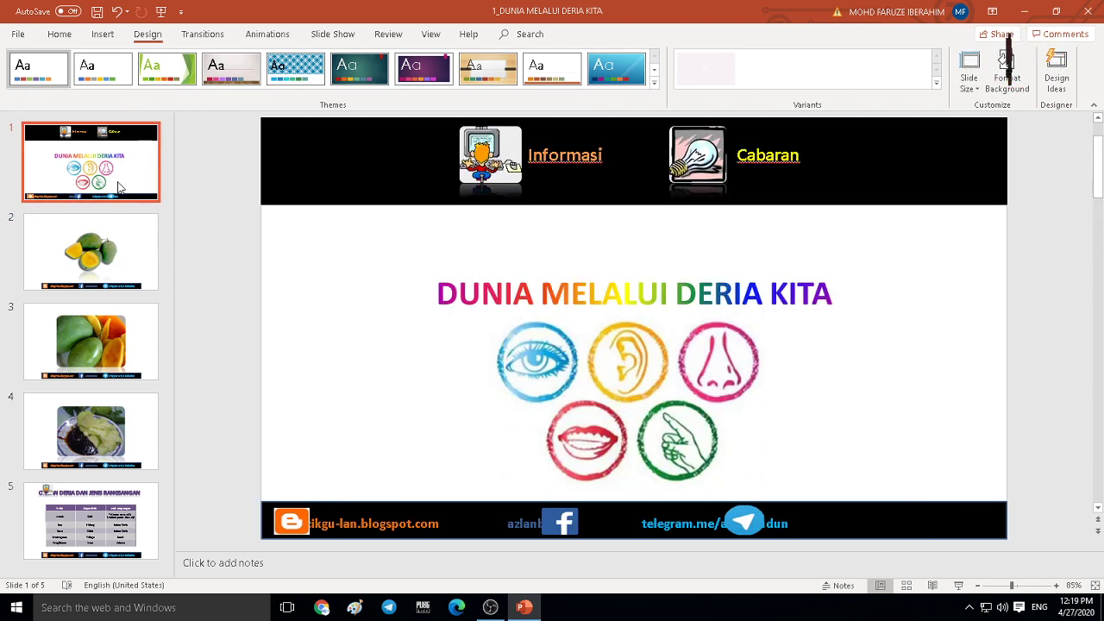
left_click(122, 268)
left_click(95, 340)
left_click(112, 255)
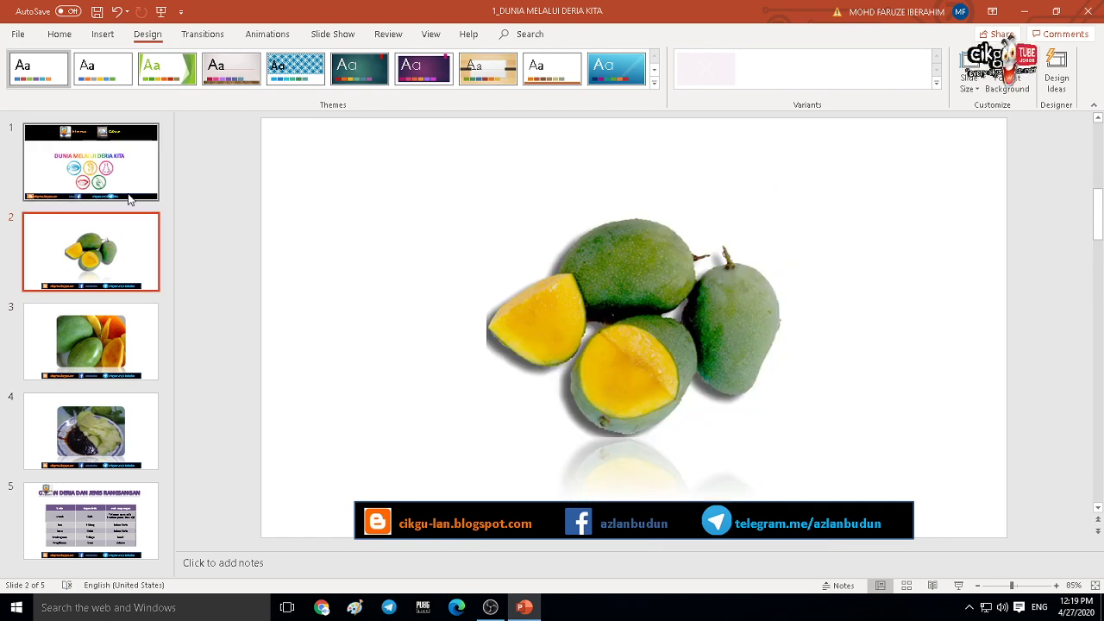
left_click(130, 199)
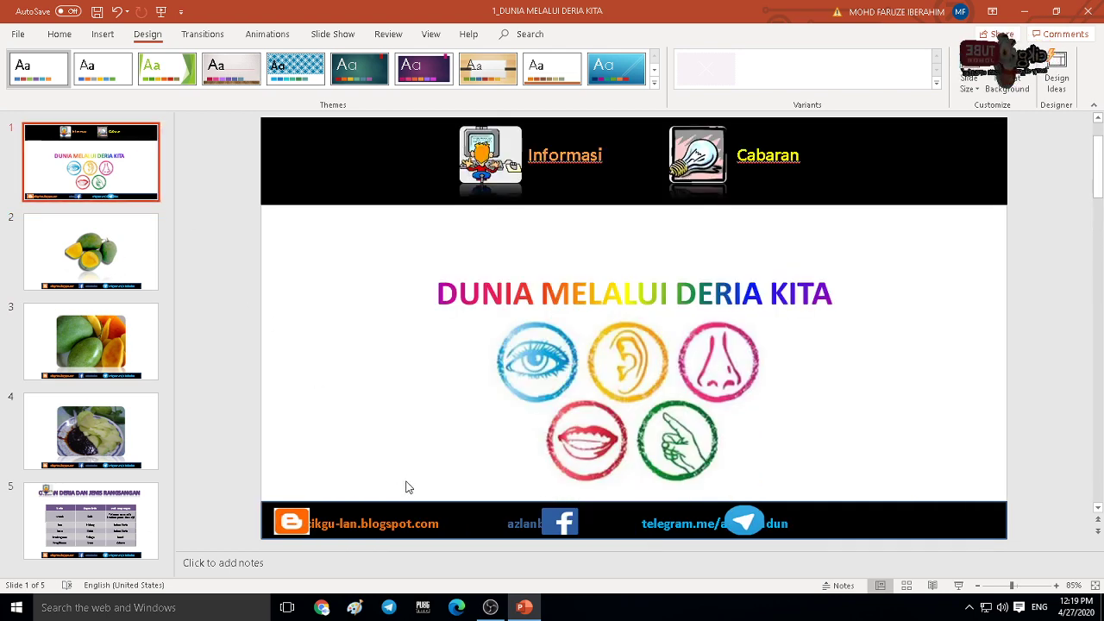
Step: Shift the footer's link text box to the right, checking it against slide 2
left_click(393, 522)
left_click_drag(263, 521, 327, 522)
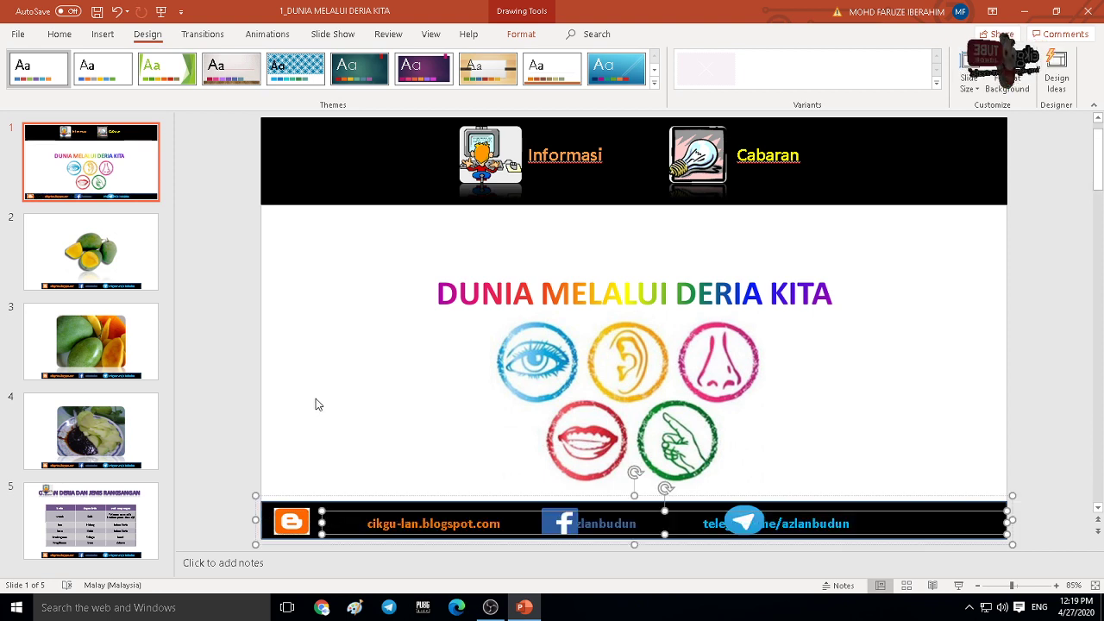
left_click(143, 274)
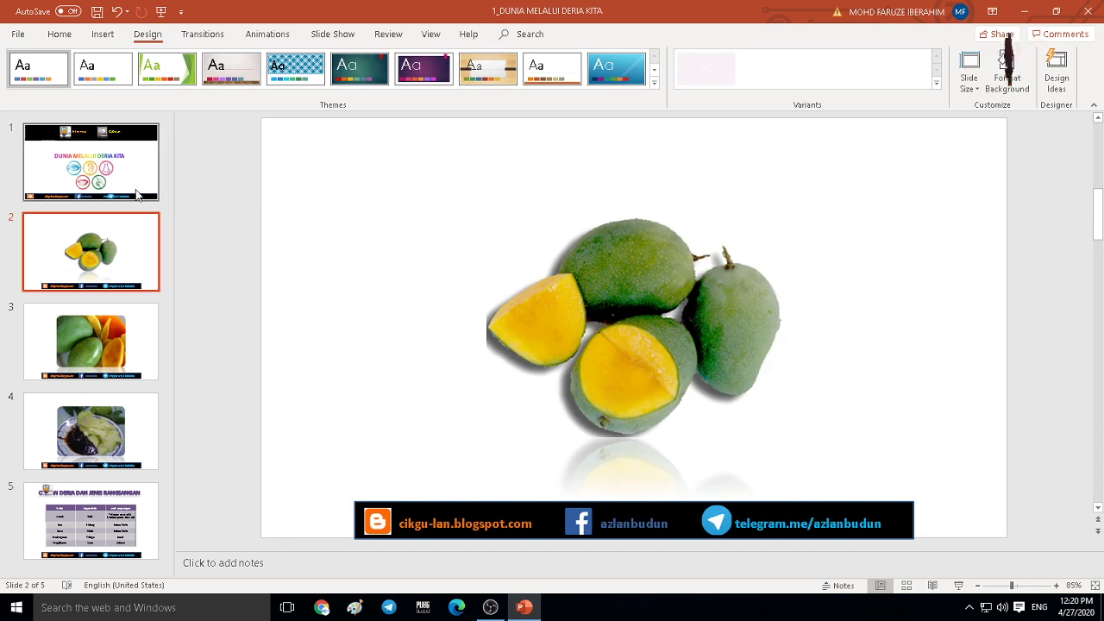
left_click(135, 194)
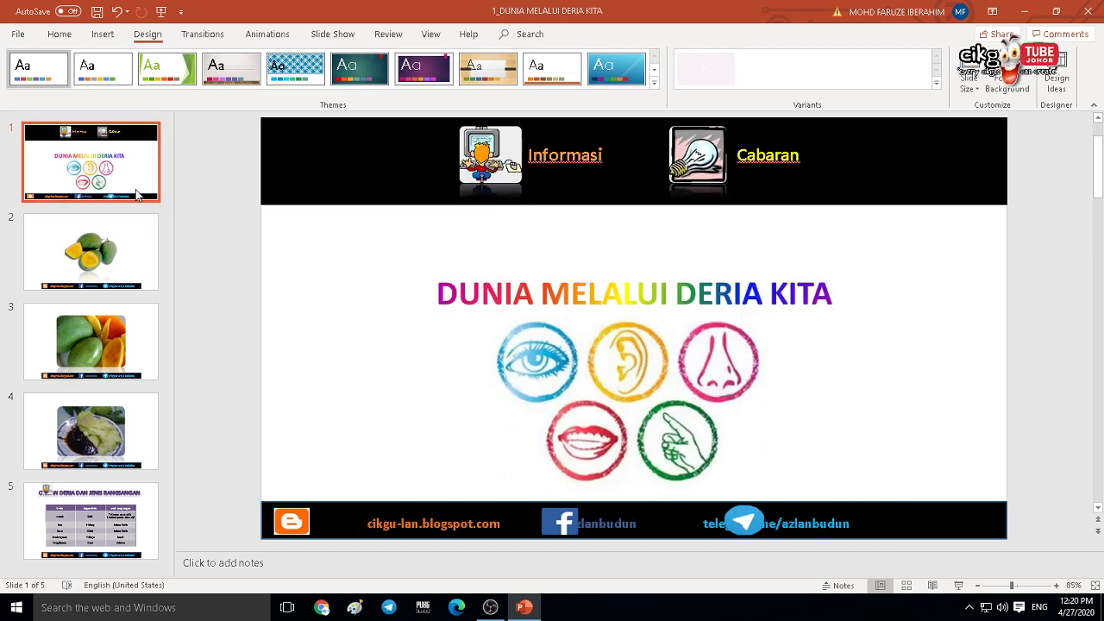
Step: Begin slide 1's notes with 'Assalamulaikum dan salam sejahtera' and thanks for watching
left_click(225, 562)
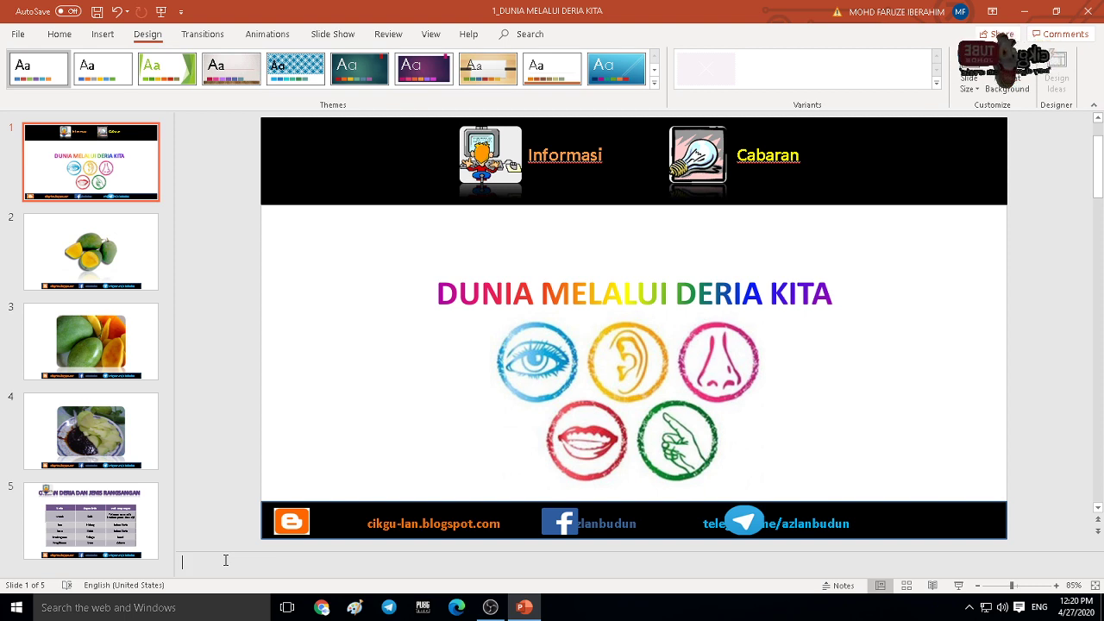
type("As")
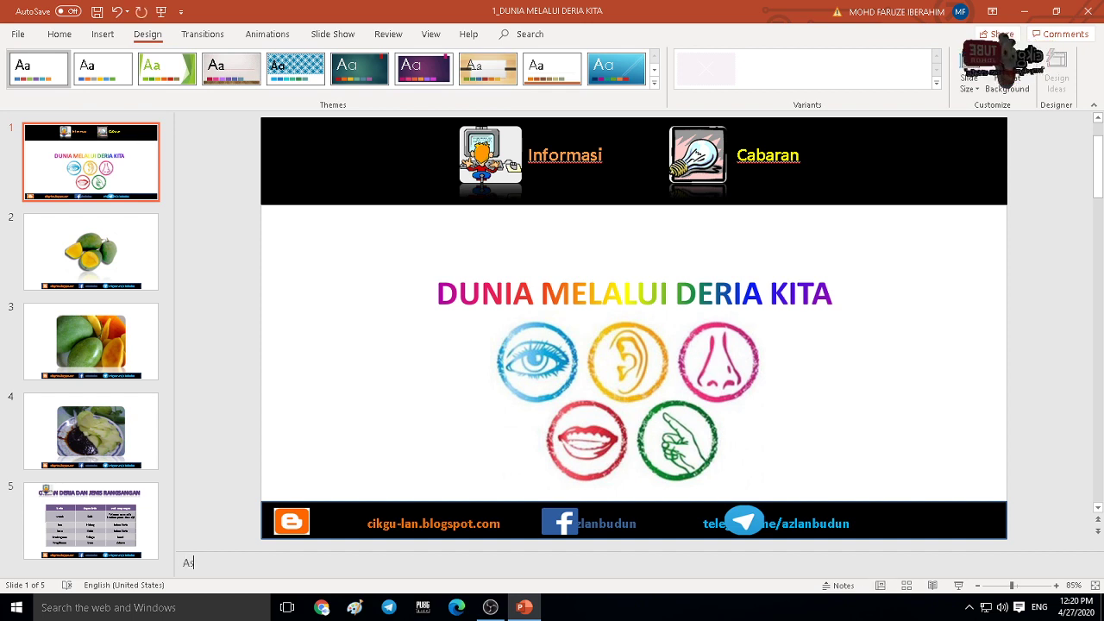
type("salam")
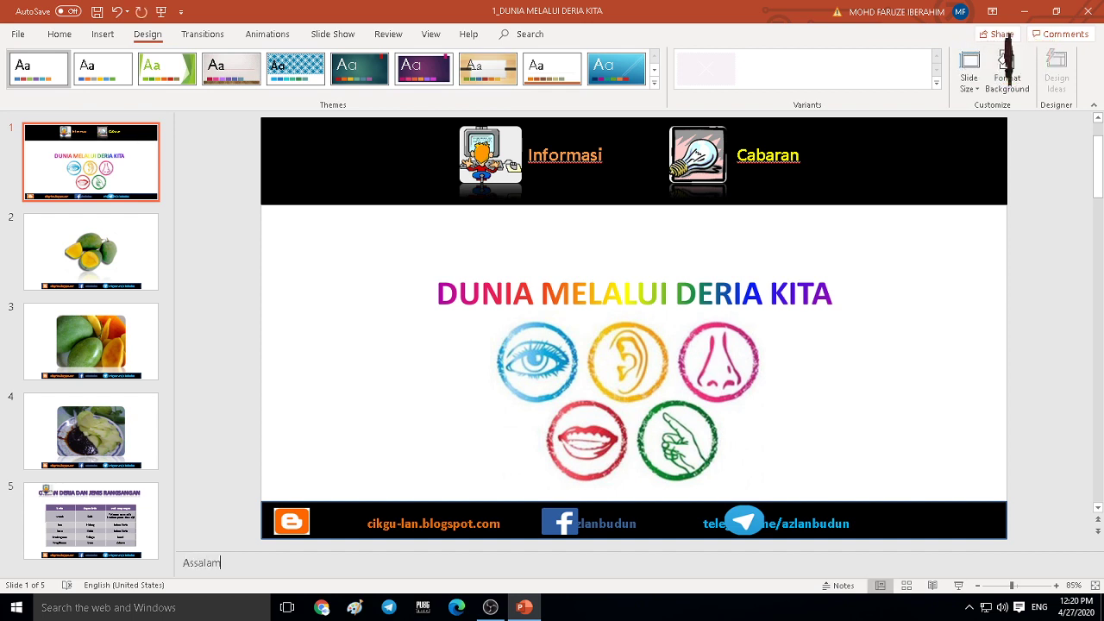
type("ulaikum dan")
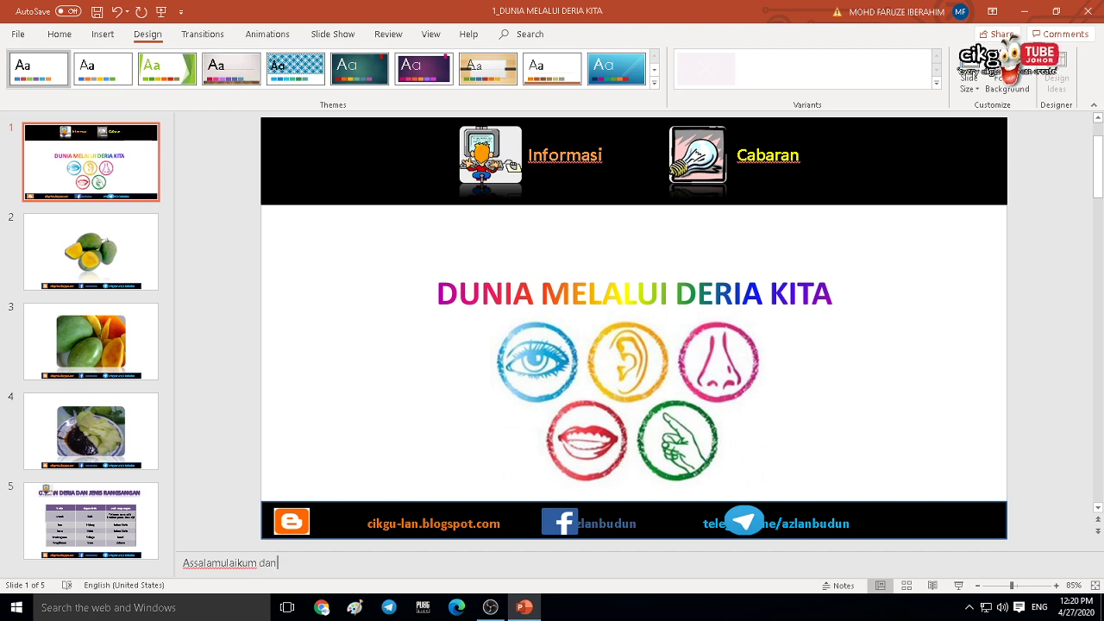
type(" salam sejah")
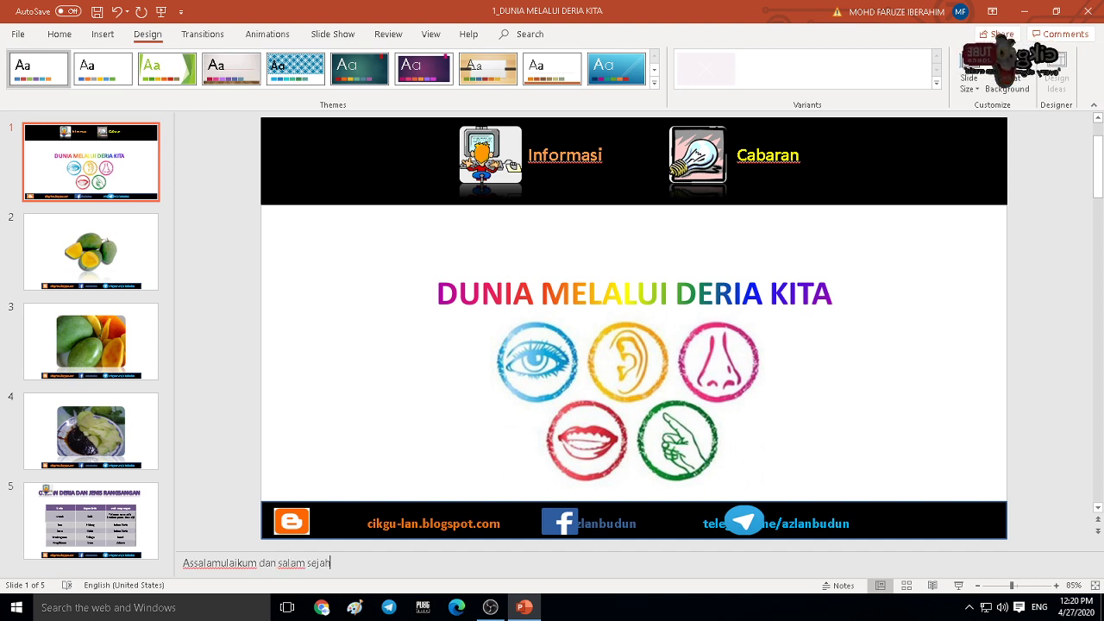
type("tera.")
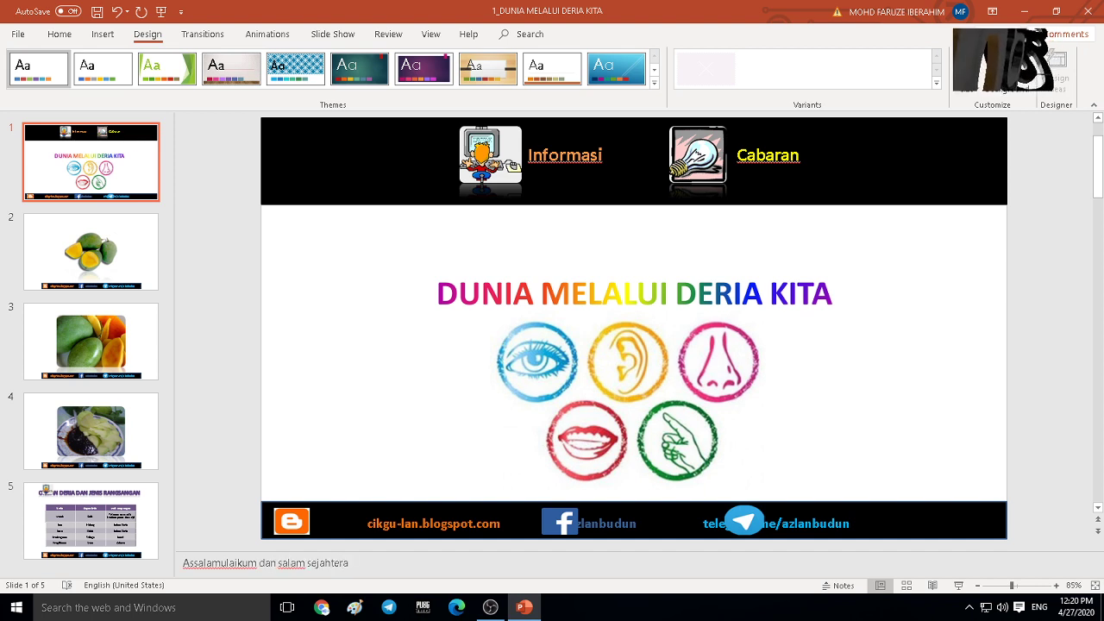
type(" Sa")
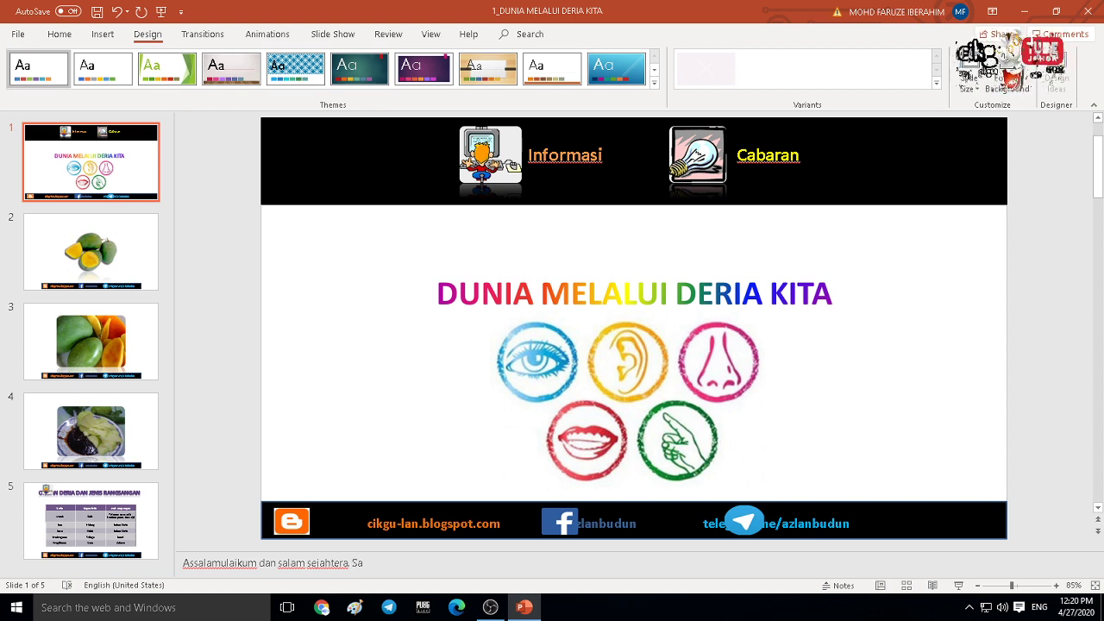
type("ya")
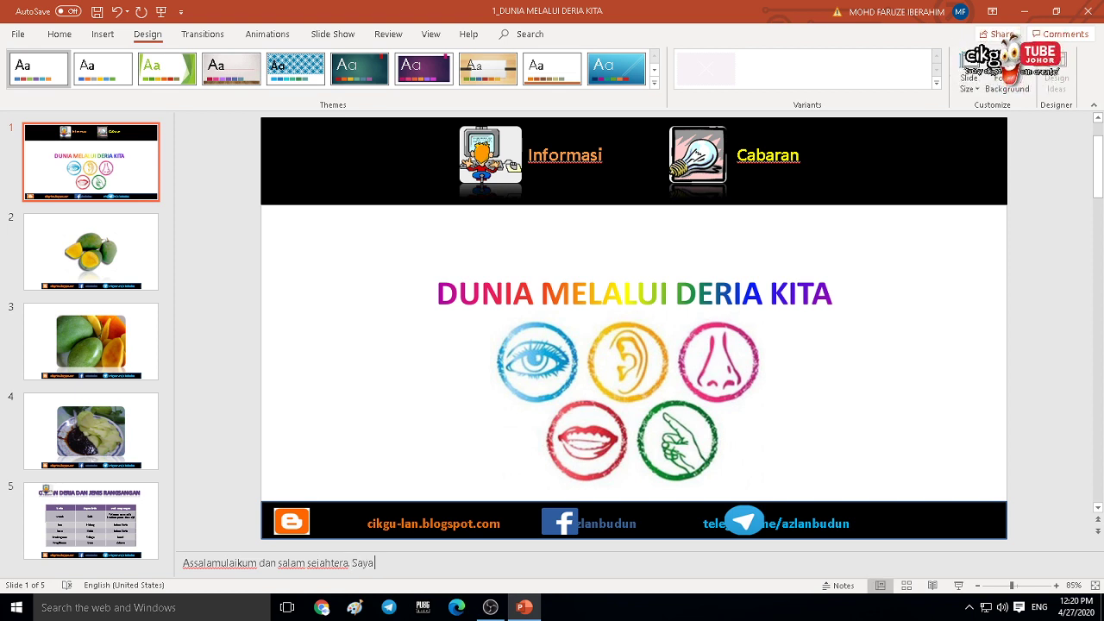
key("BackSpace")
key("BackSpace")
key("BackSpace")
key("BackSpace")
key("BackSpace")
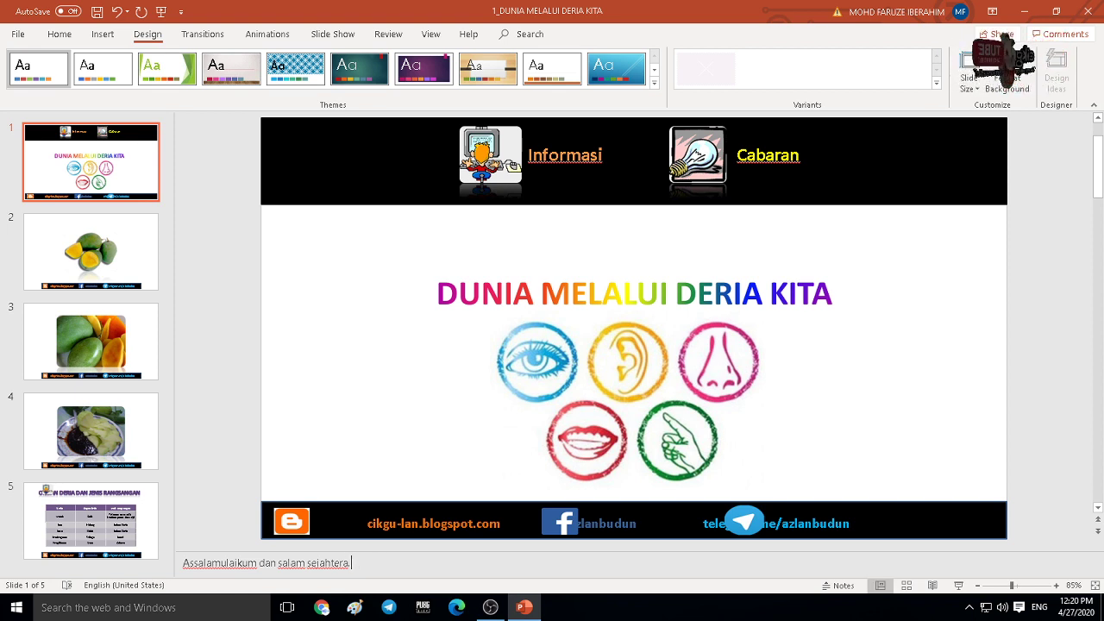
type(" Ter")
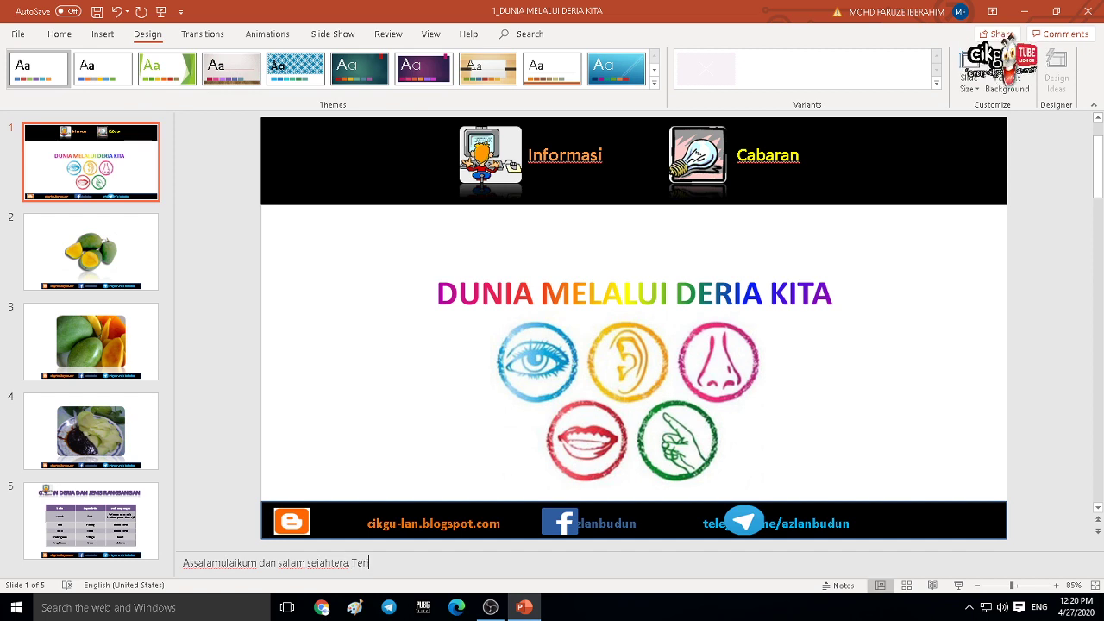
type("ima kasih")
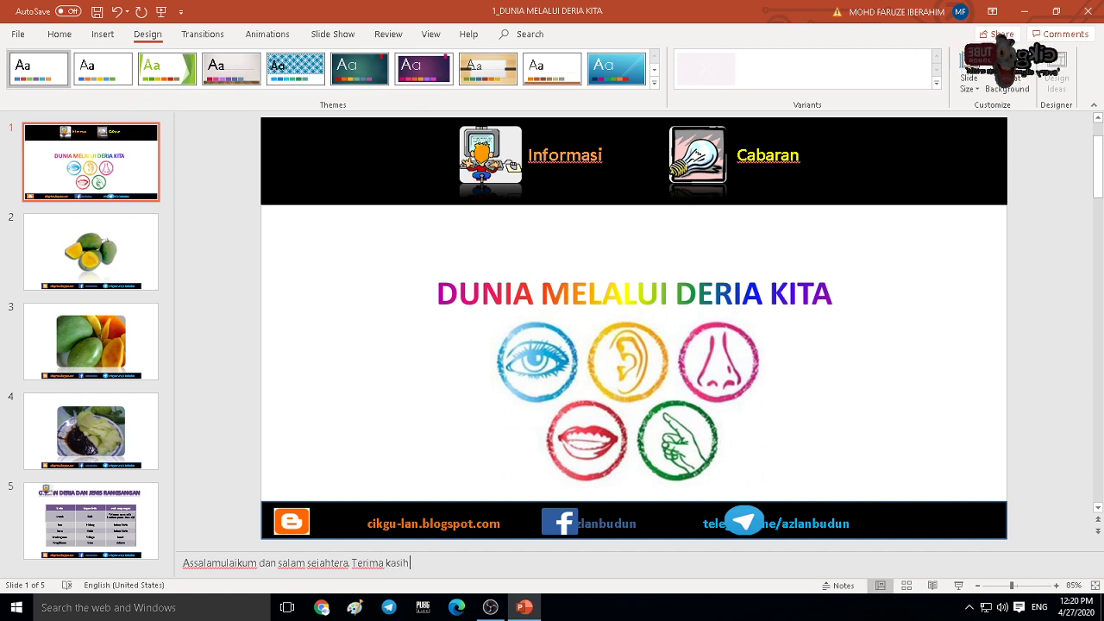
type(" kerana")
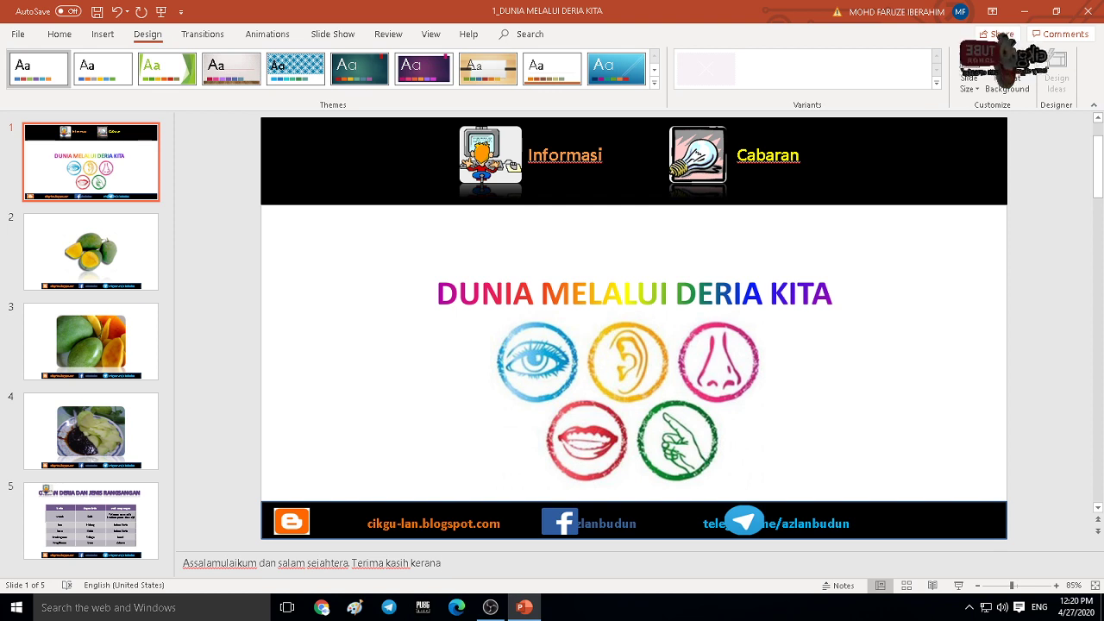
type(" men")
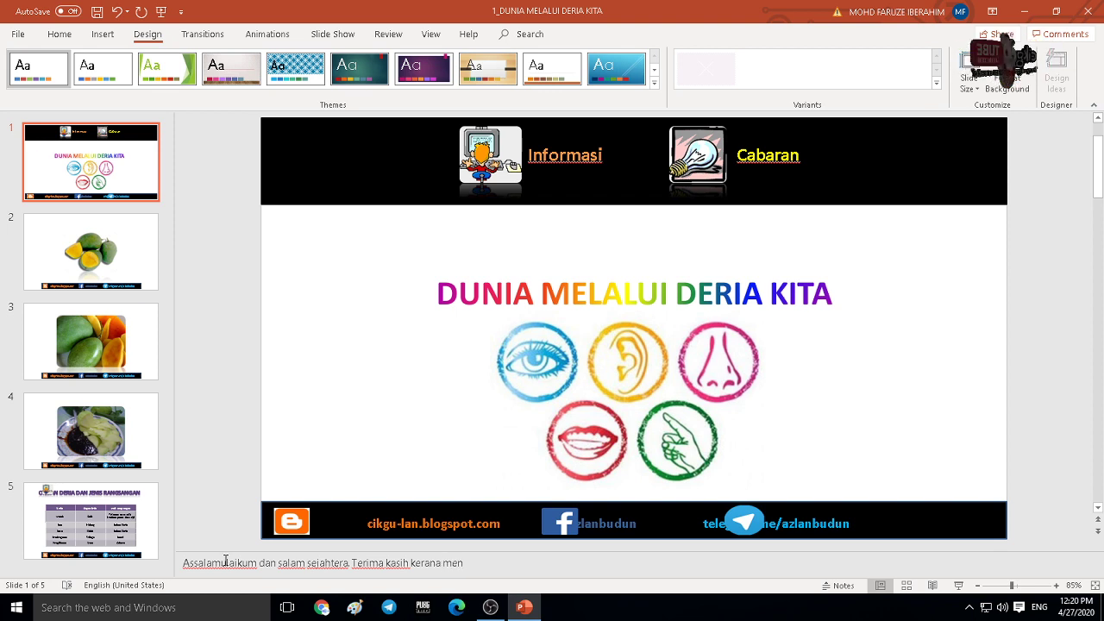
type("ontoh")
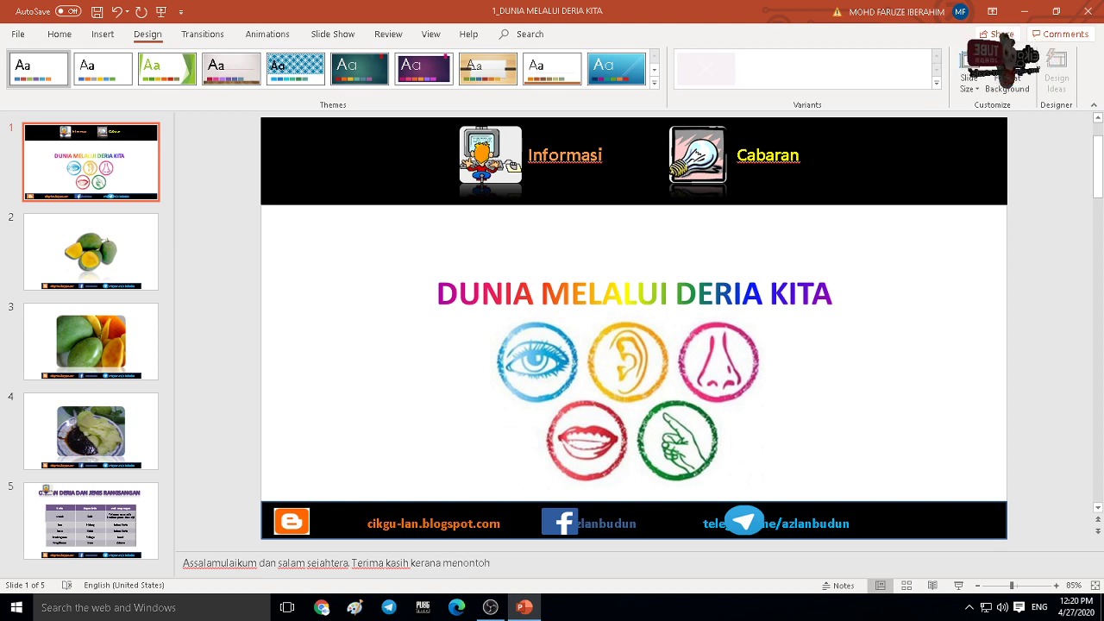
key("BackSpace")
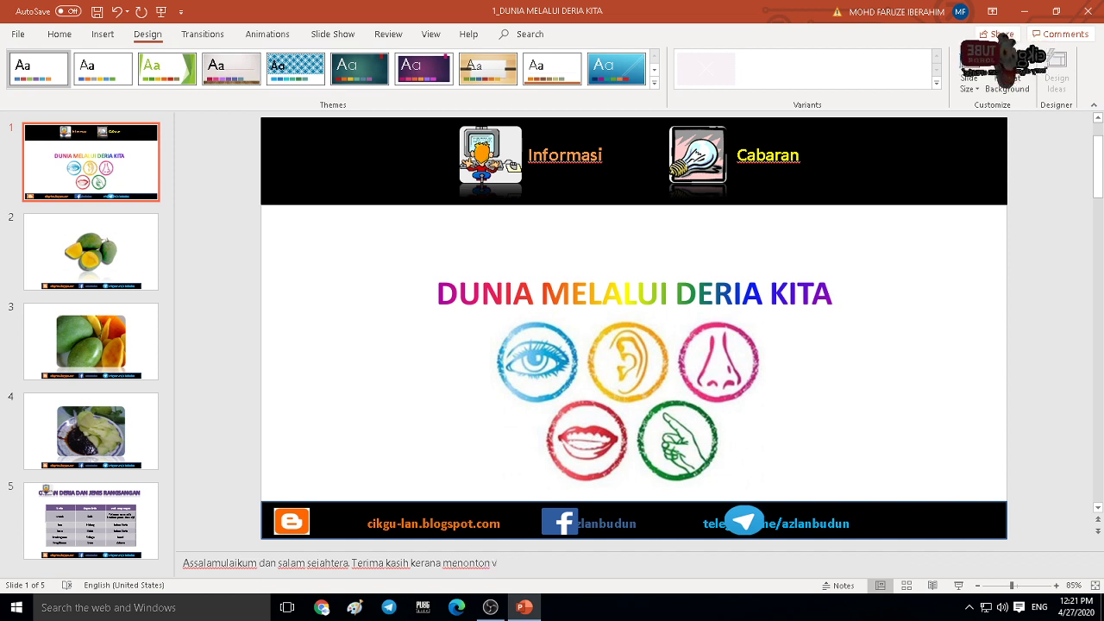
Step: Continue the notes with the teacher's introduction and the science topic on the senses (deria)
type("video ini")
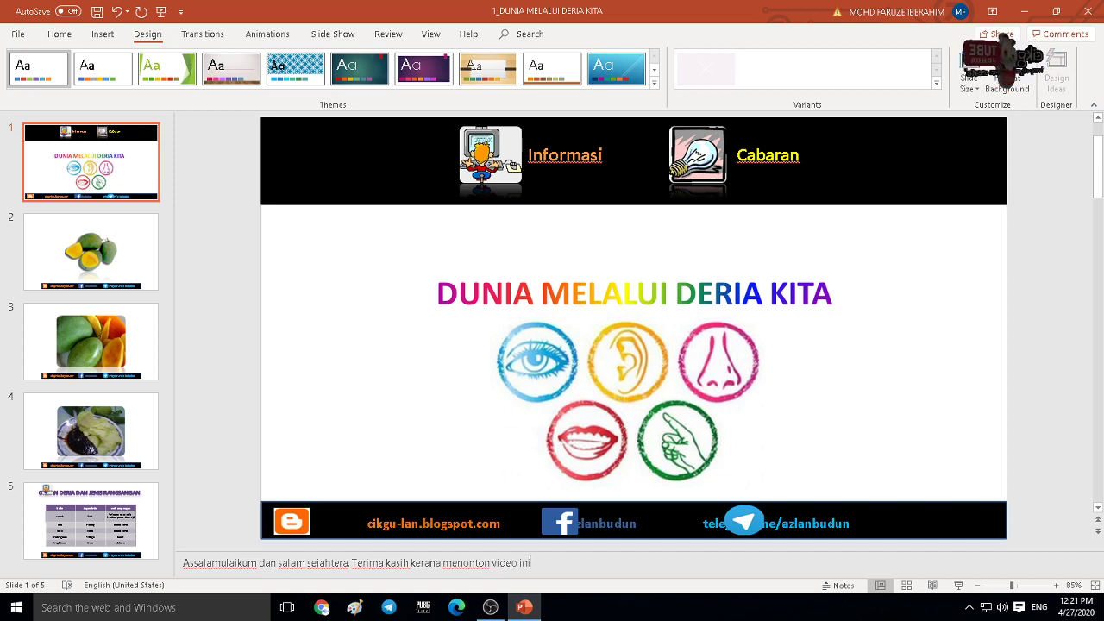
type(". Saya cik")
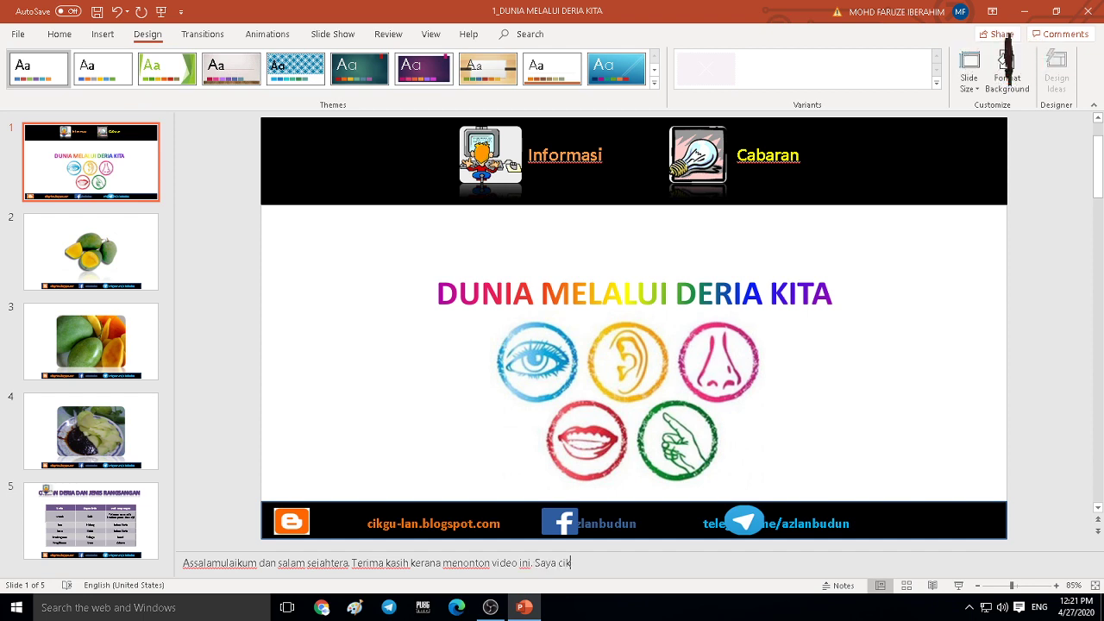
type("gu fau")
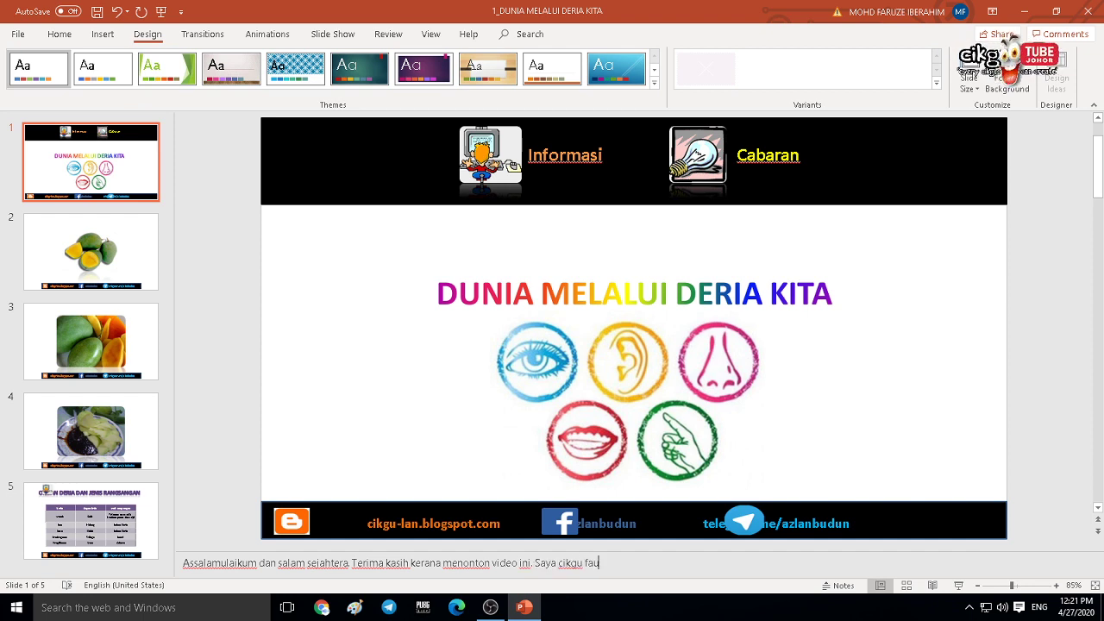
key("BackSpace")
type("ruze akan")
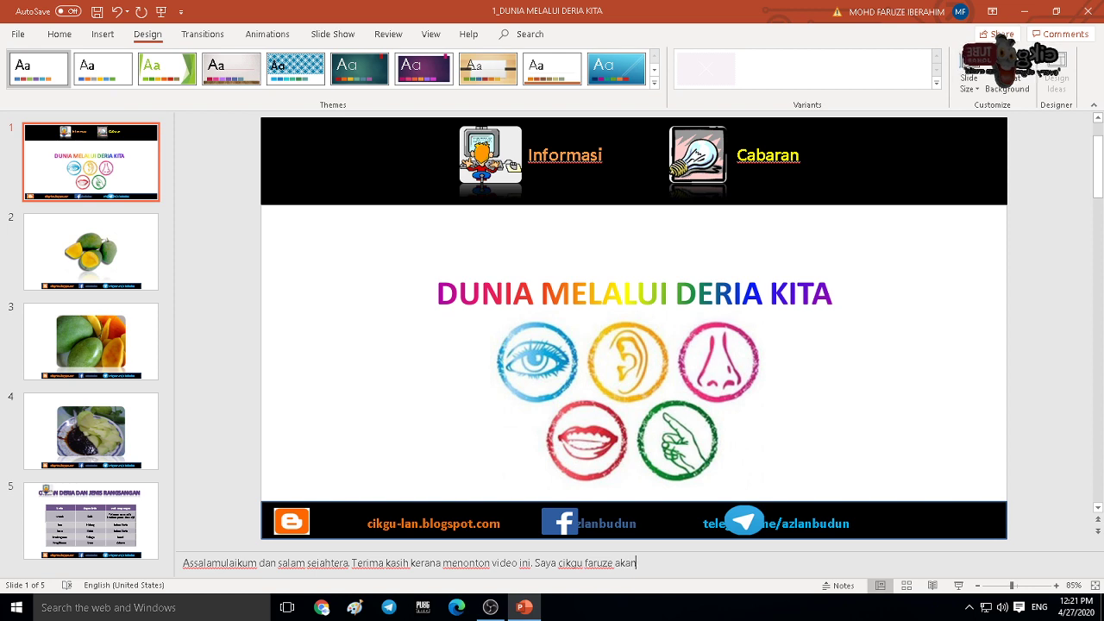
type(" mengajar")
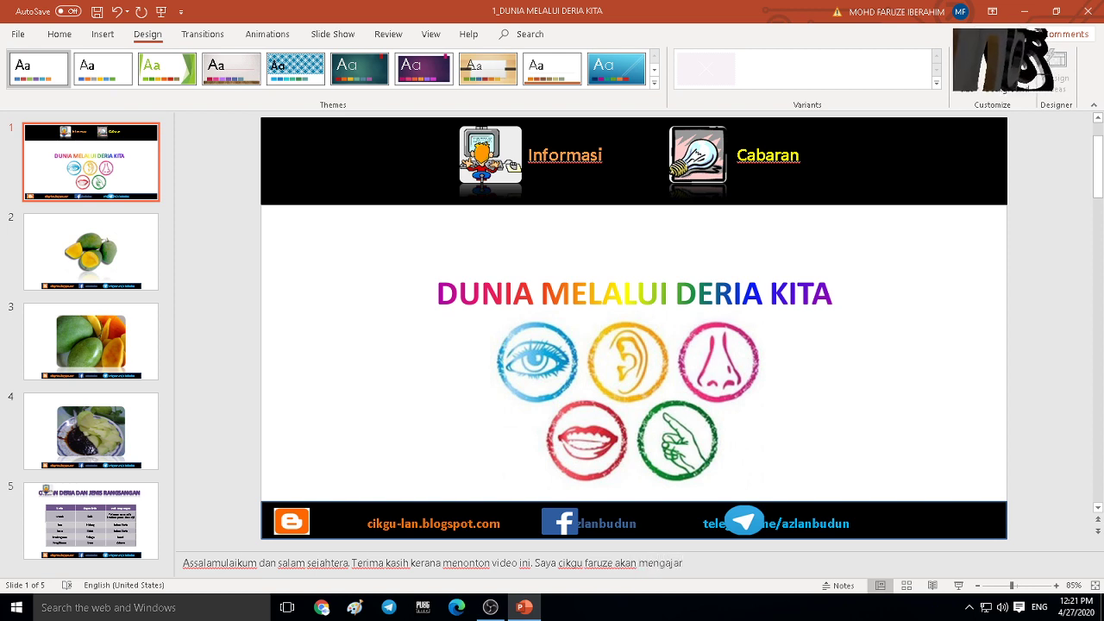
type(" adan")
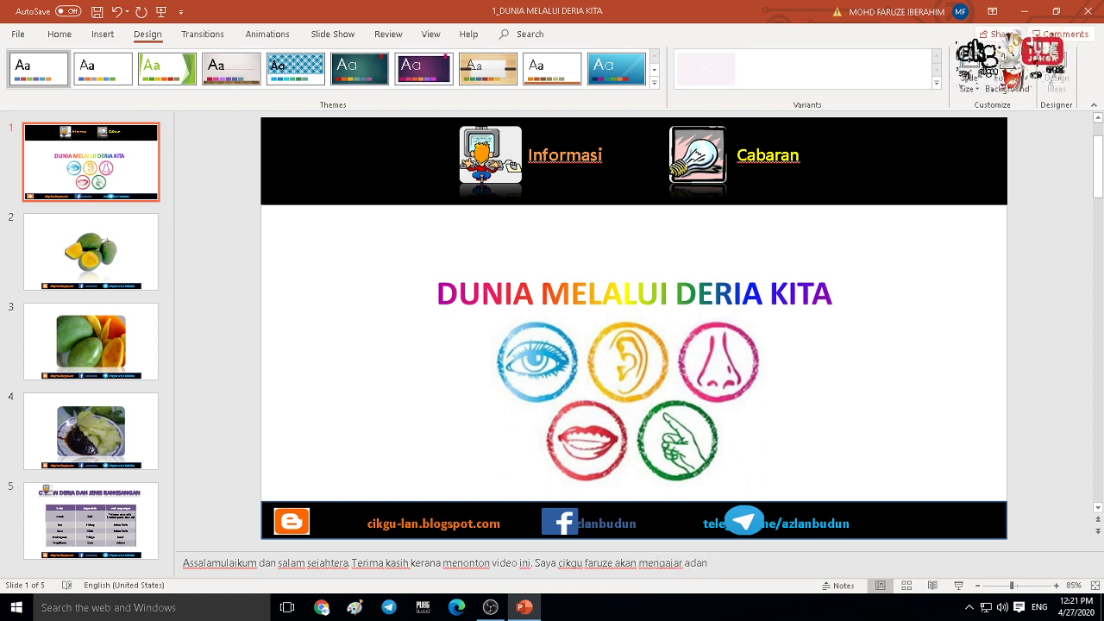
type("ik")
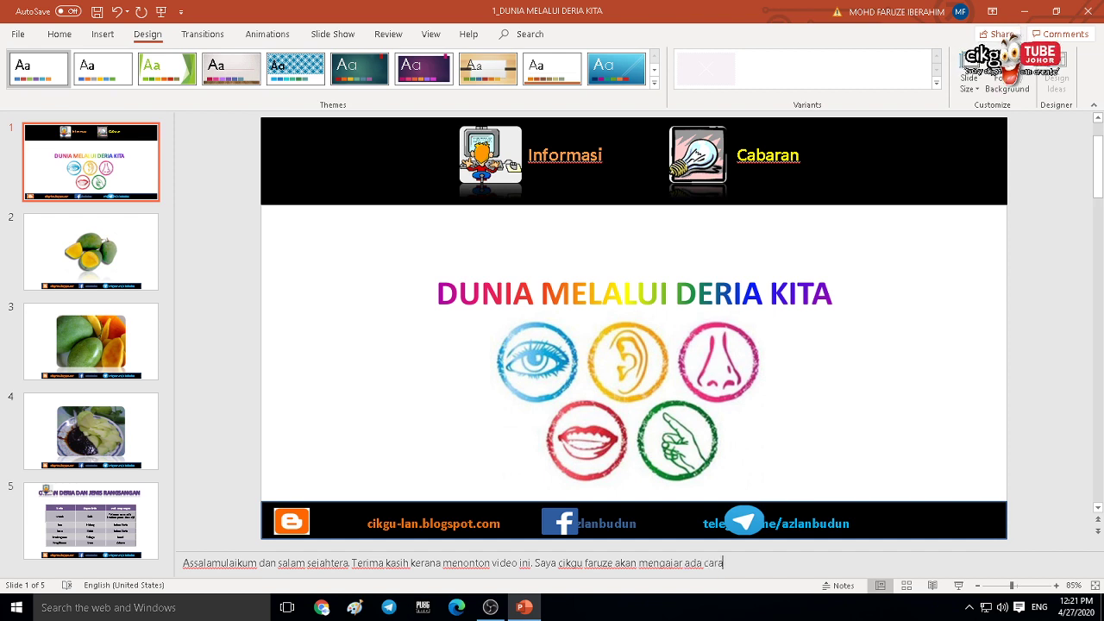
key("BackSpace")
key("BackSpace")
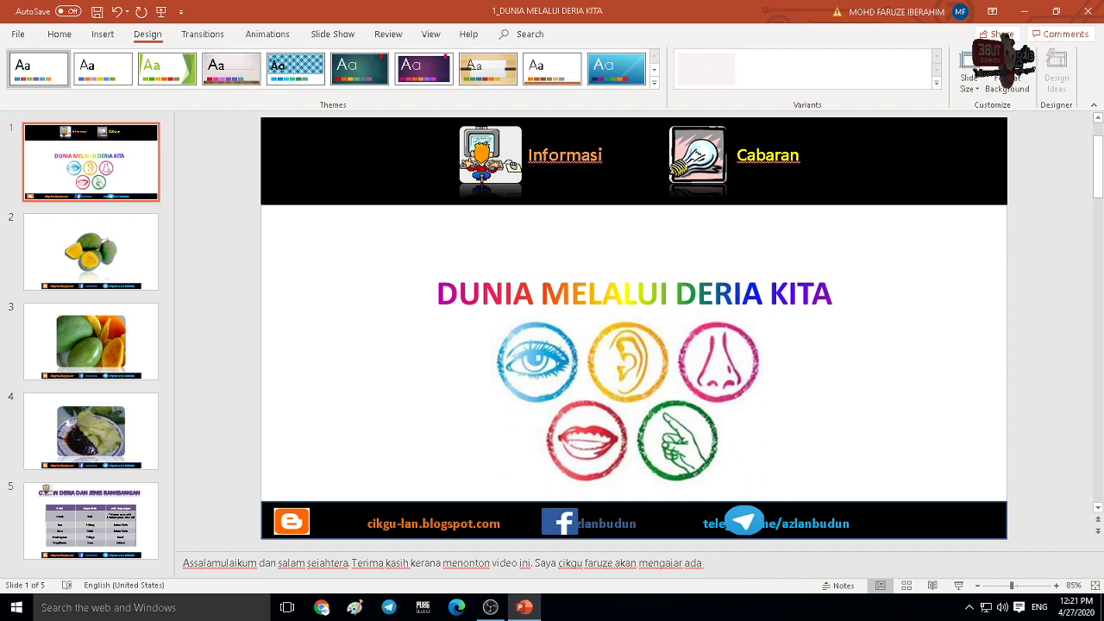
type("matap")
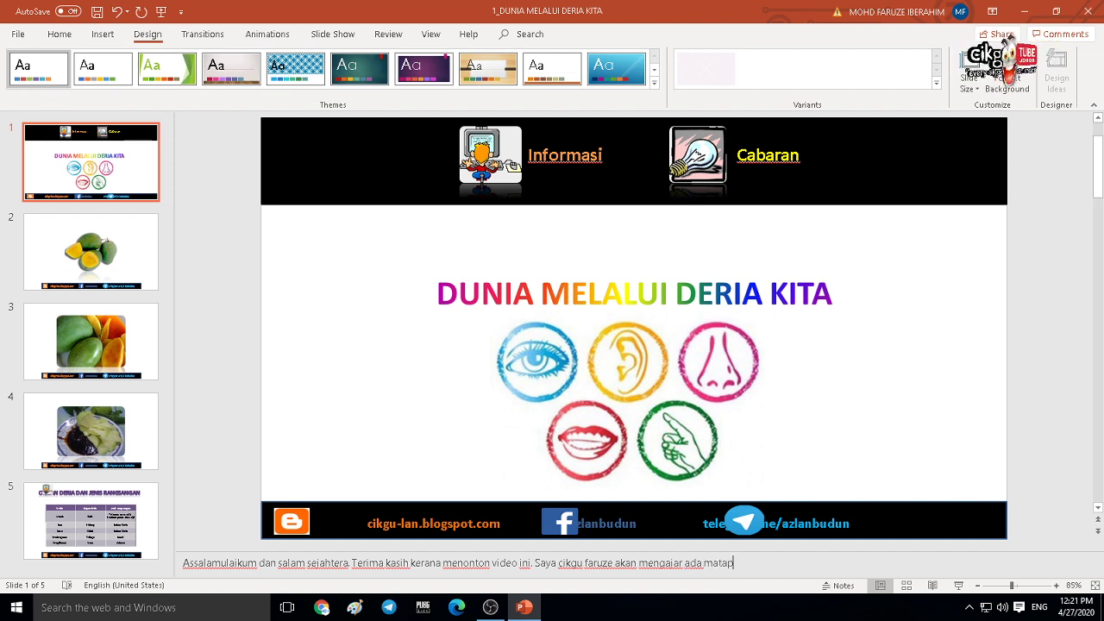
type("elajaran")
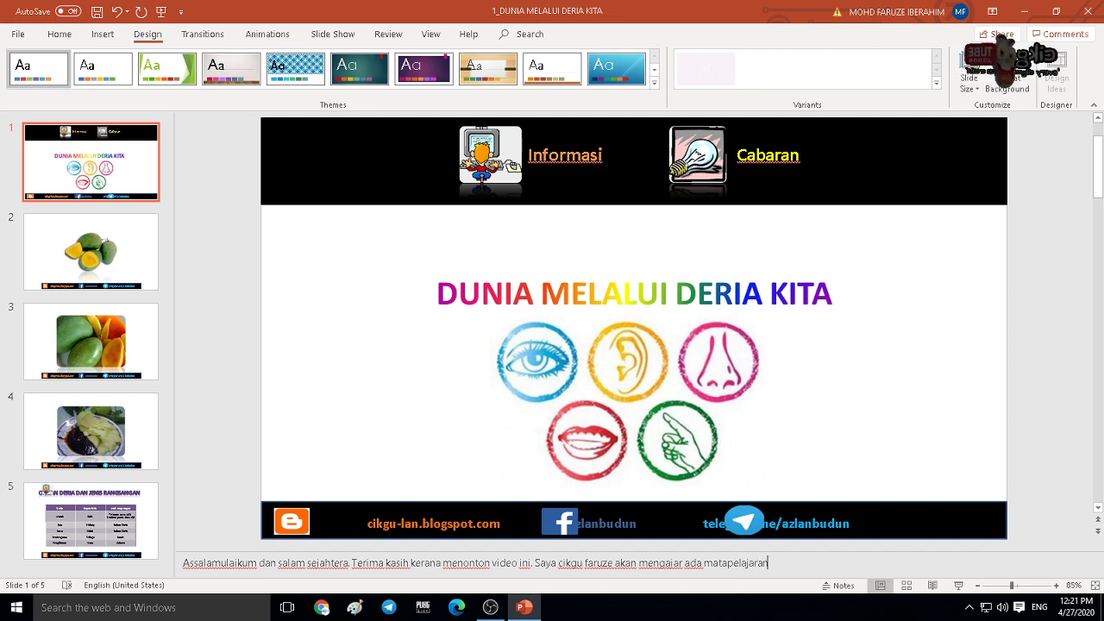
type(" sain")
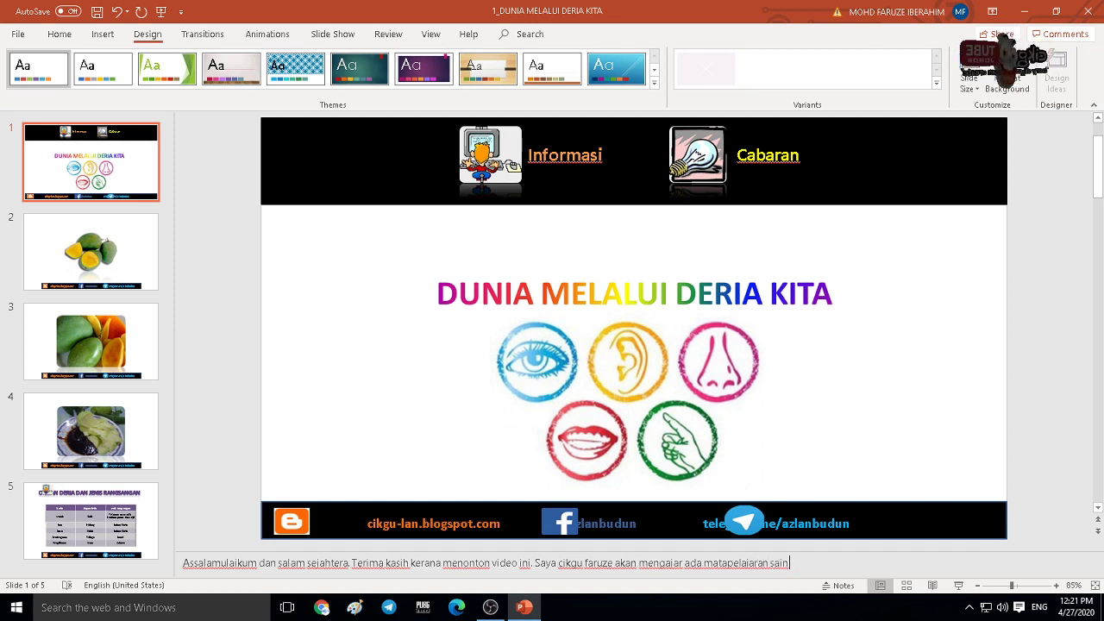
type("s deng")
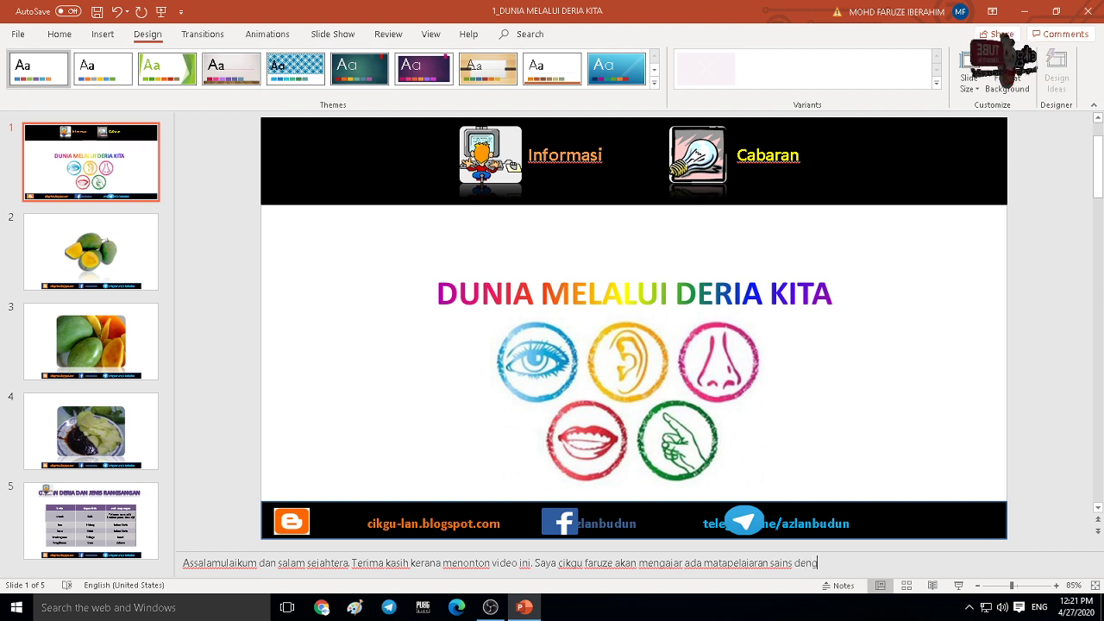
type("an topik")
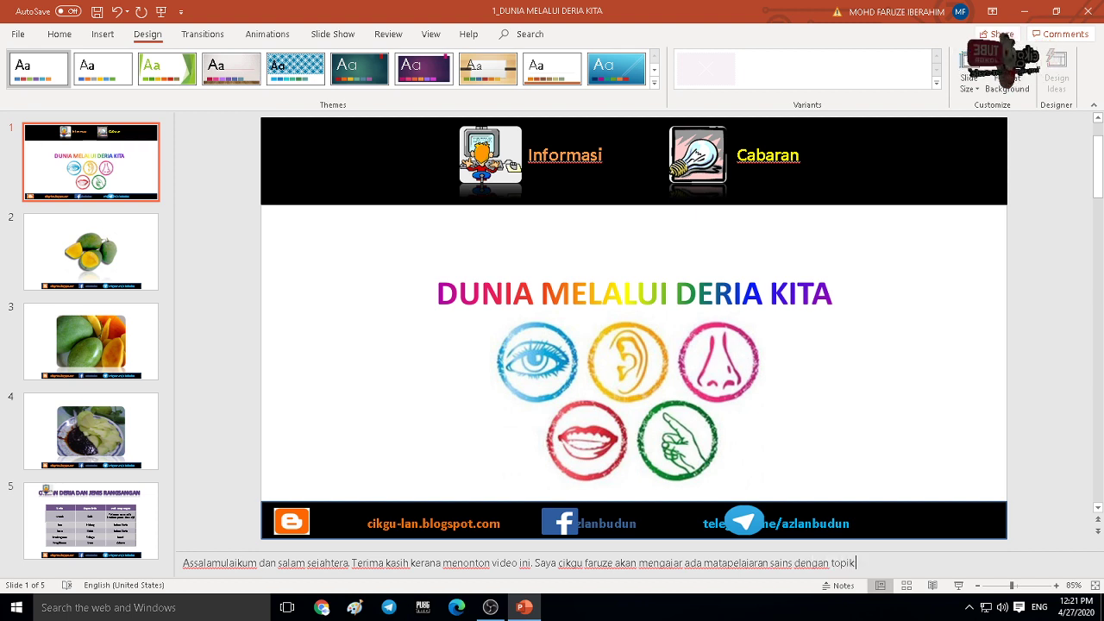
type(" duni m")
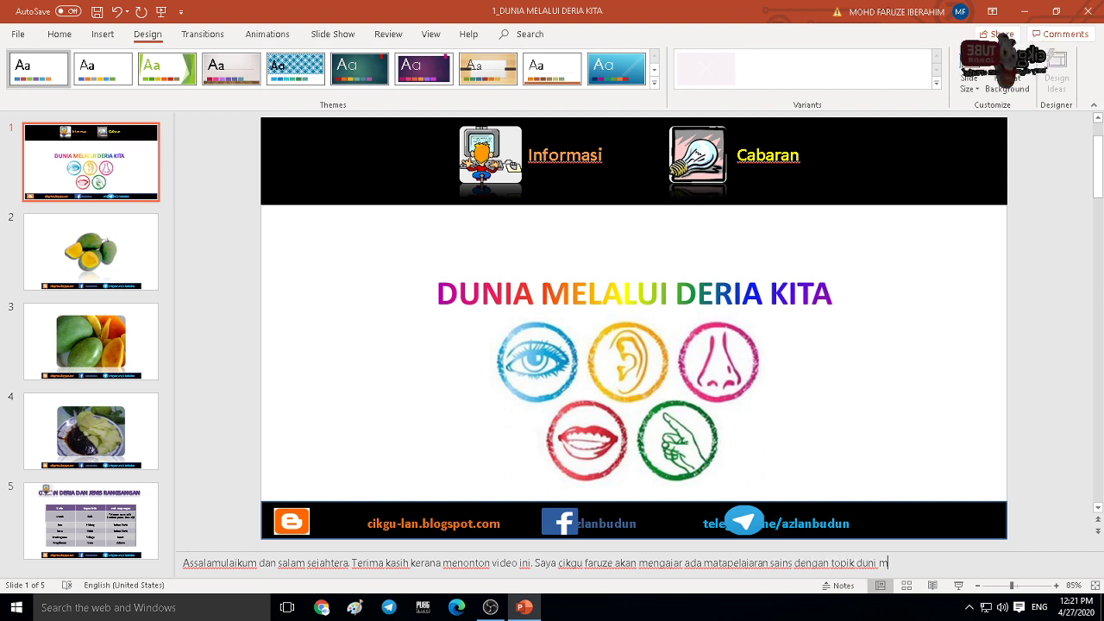
type("ema")
key("BackSpace")
key("BackSpace")
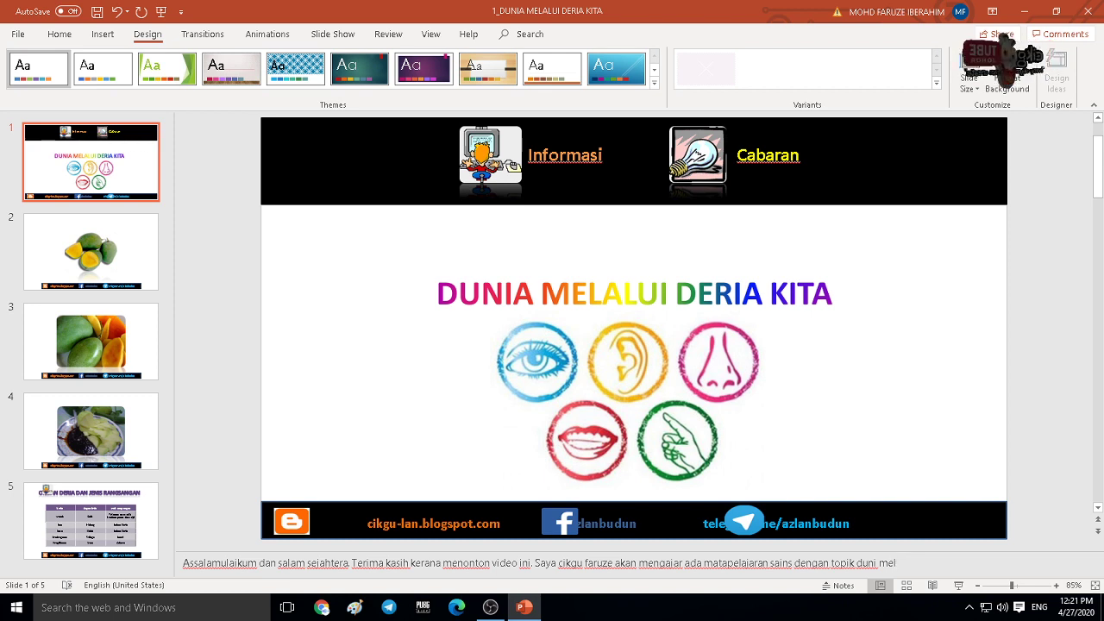
type("d")
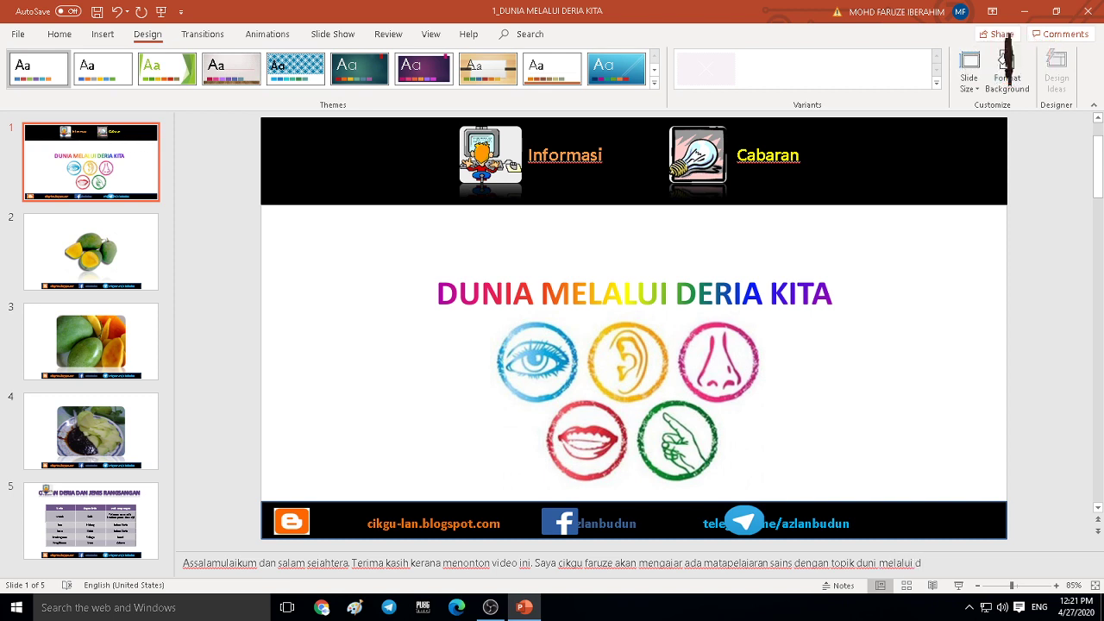
type("eria.")
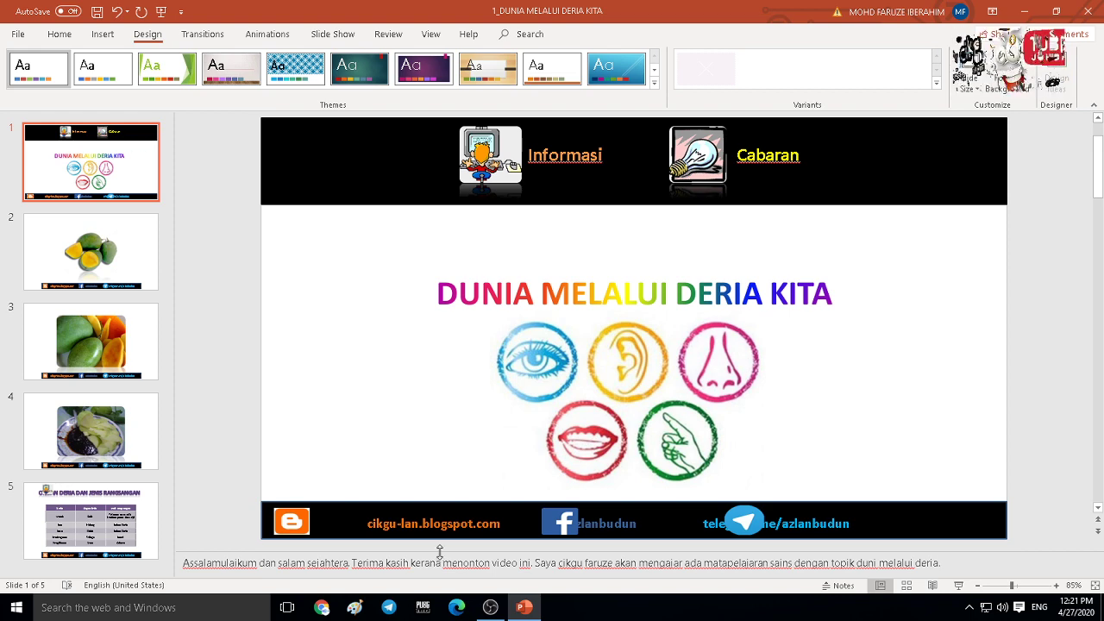
Step: Enlarge the Notes pane under slide 1, briefly selecting and deselecting the senses picture
left_click_drag(441, 550, 445, 473)
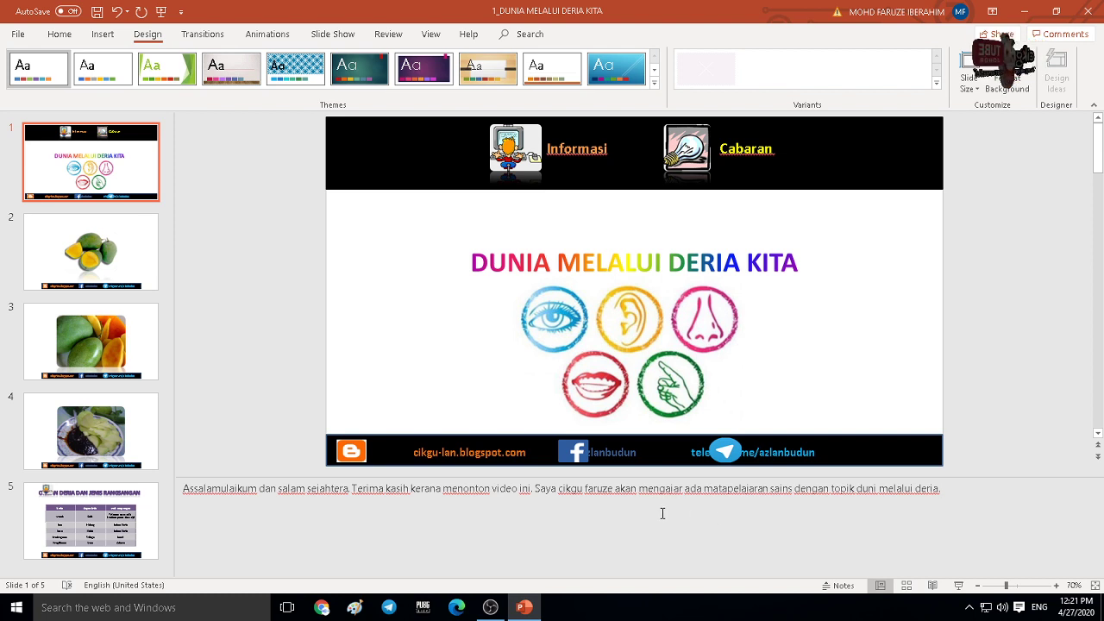
left_click(546, 279)
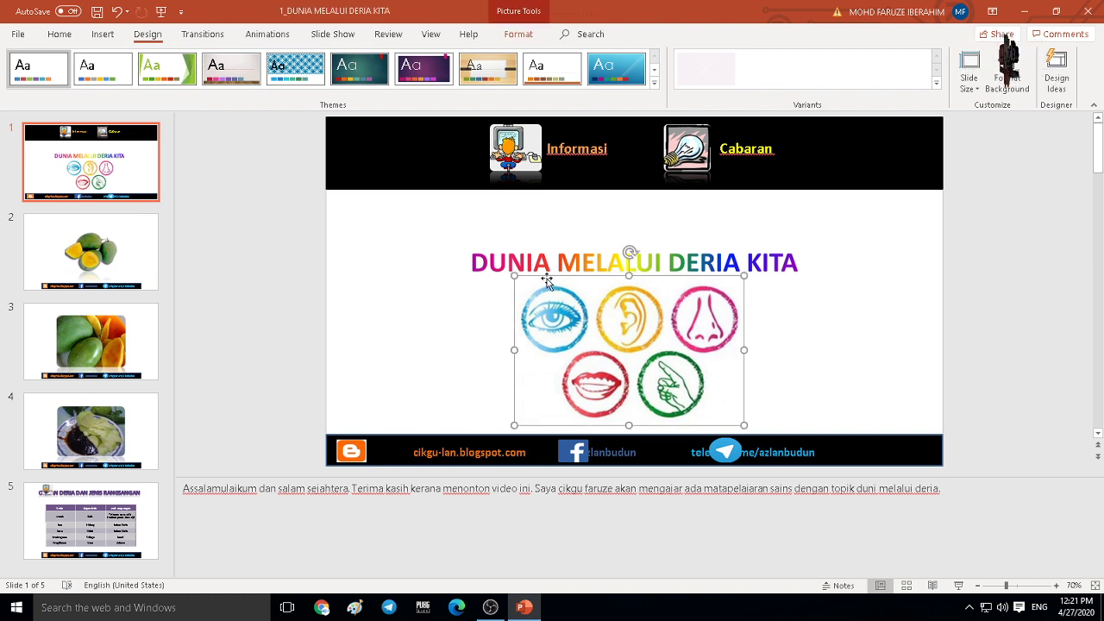
left_click(438, 270)
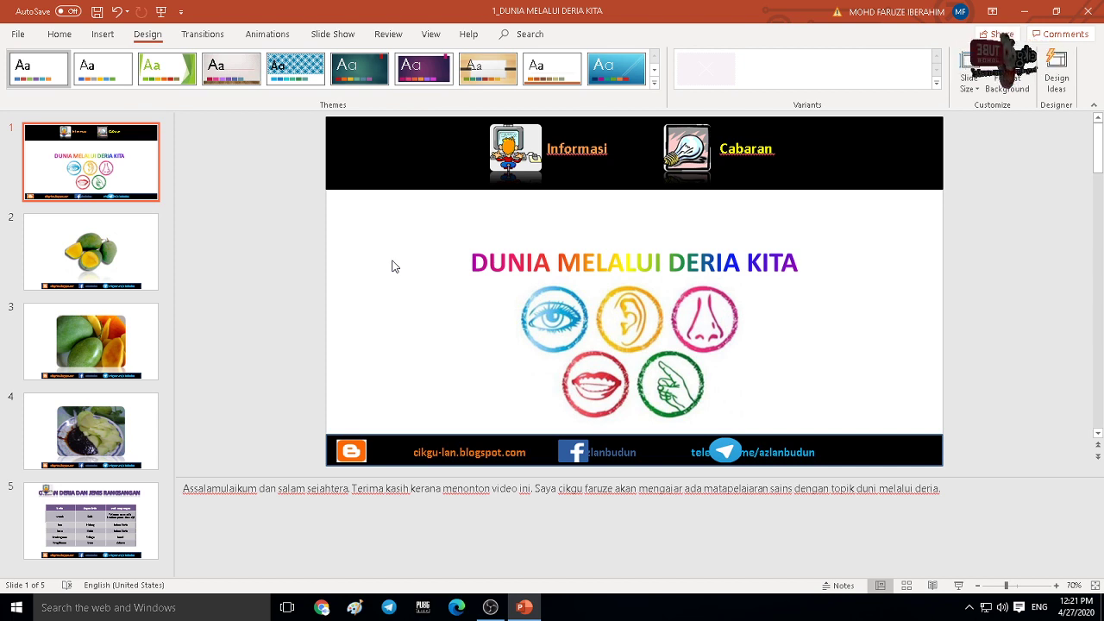
Step: Review slides 2 to 5, finishing in the Rasa cell of slide 5's senses table
left_click(138, 285)
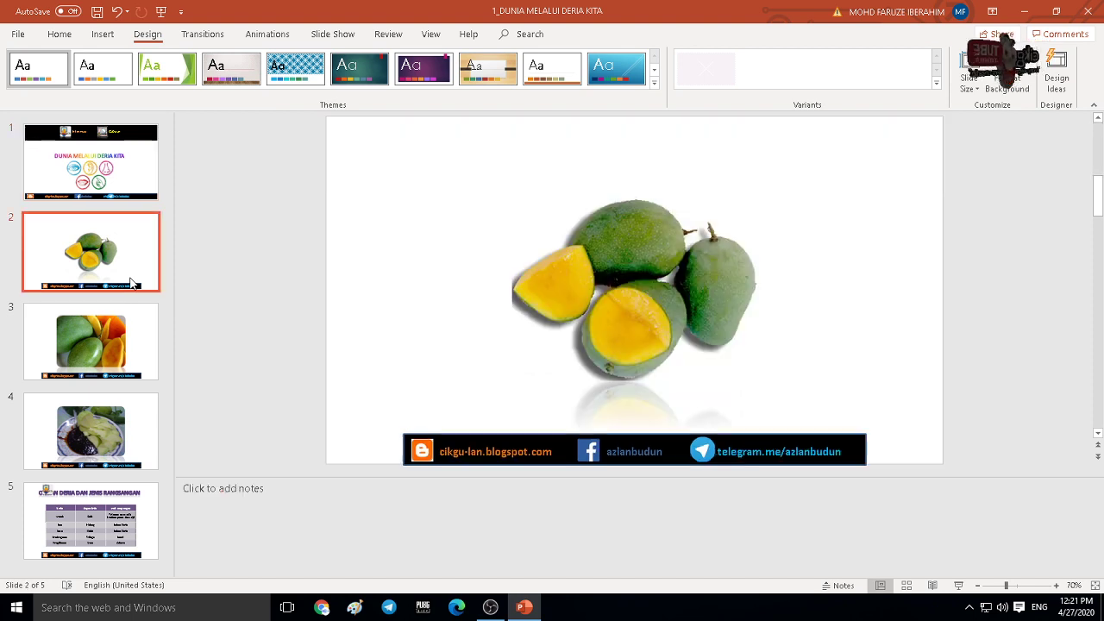
left_click(308, 505)
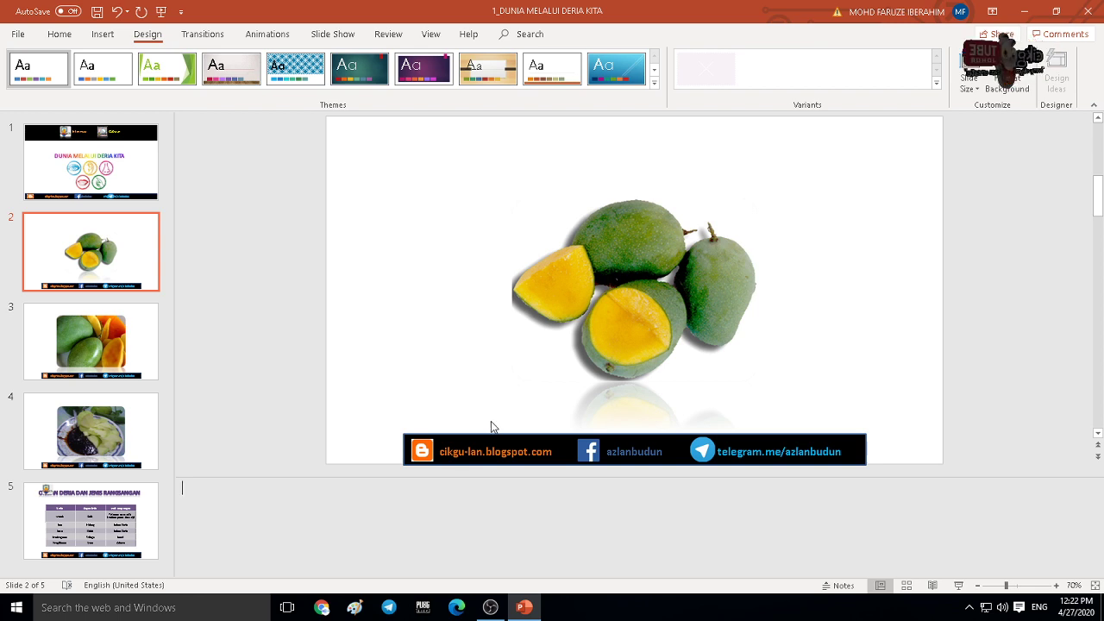
left_click(133, 365)
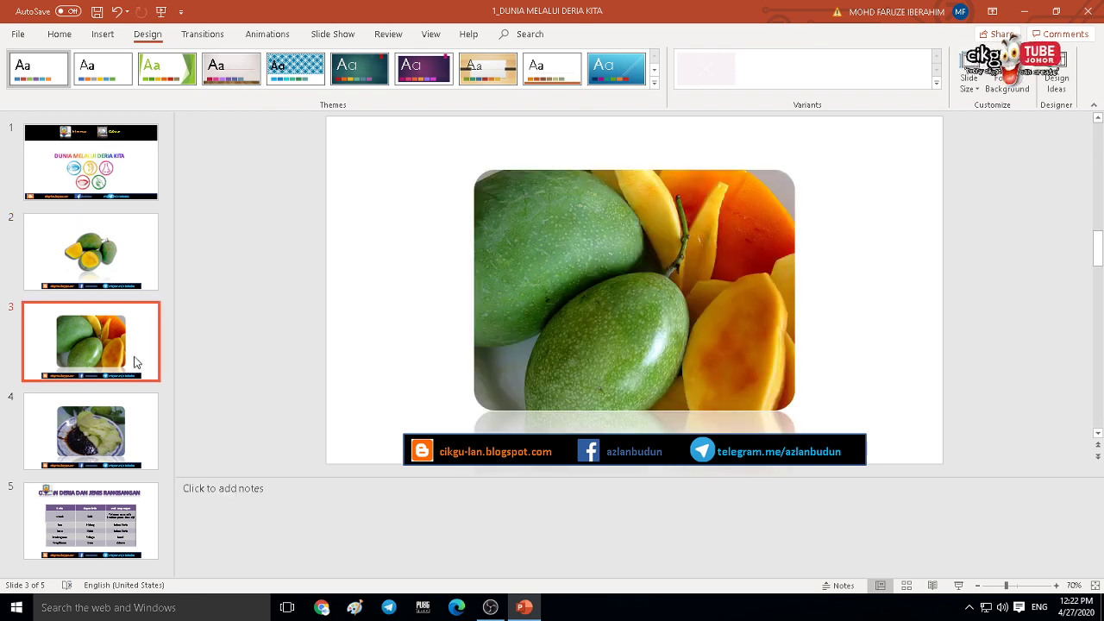
left_click(135, 441)
left_click(130, 518)
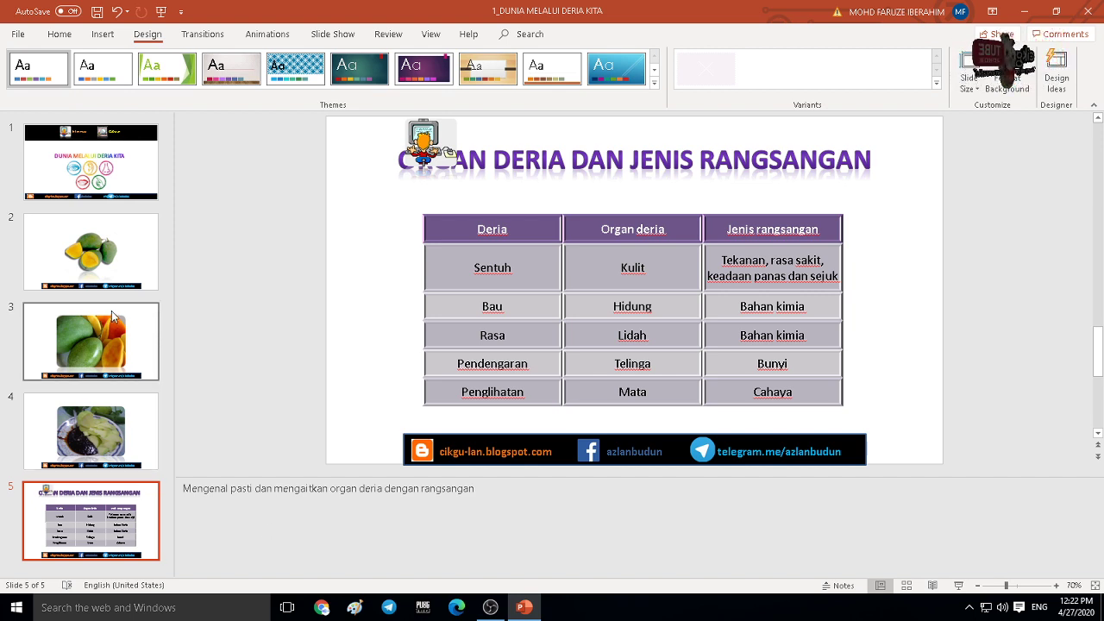
left_click(110, 185)
left_click(111, 259)
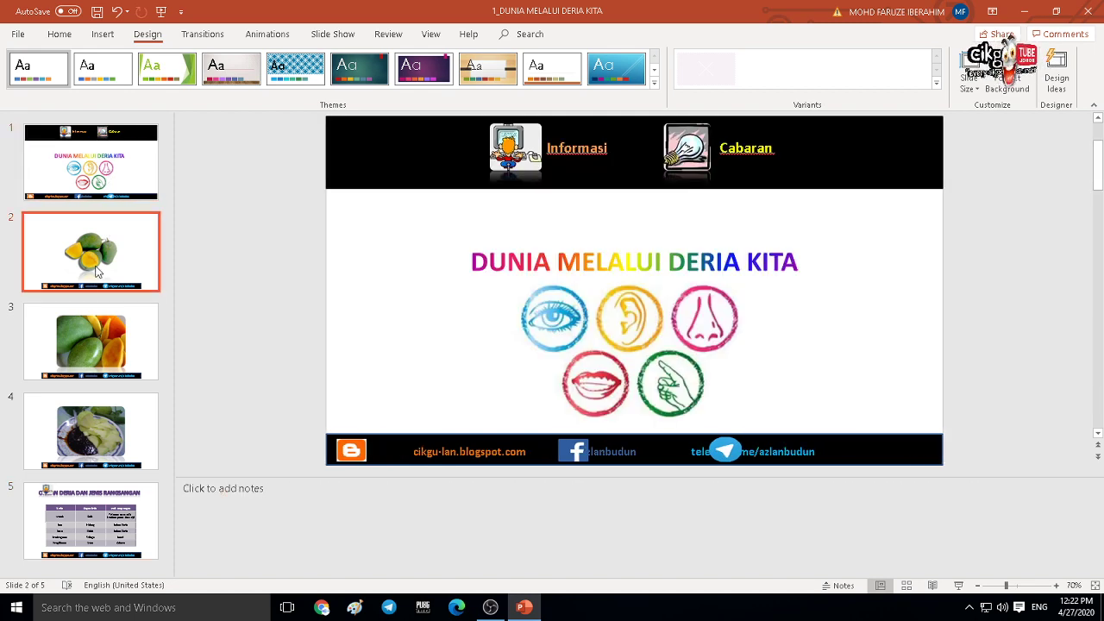
left_click(115, 440)
left_click(95, 517)
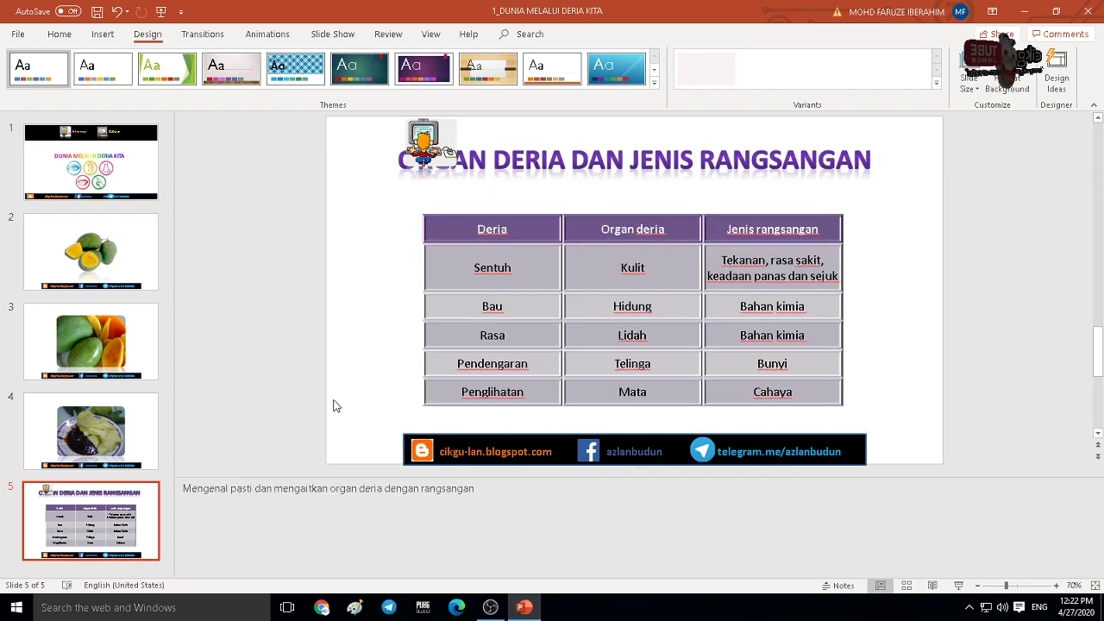
left_click(463, 333)
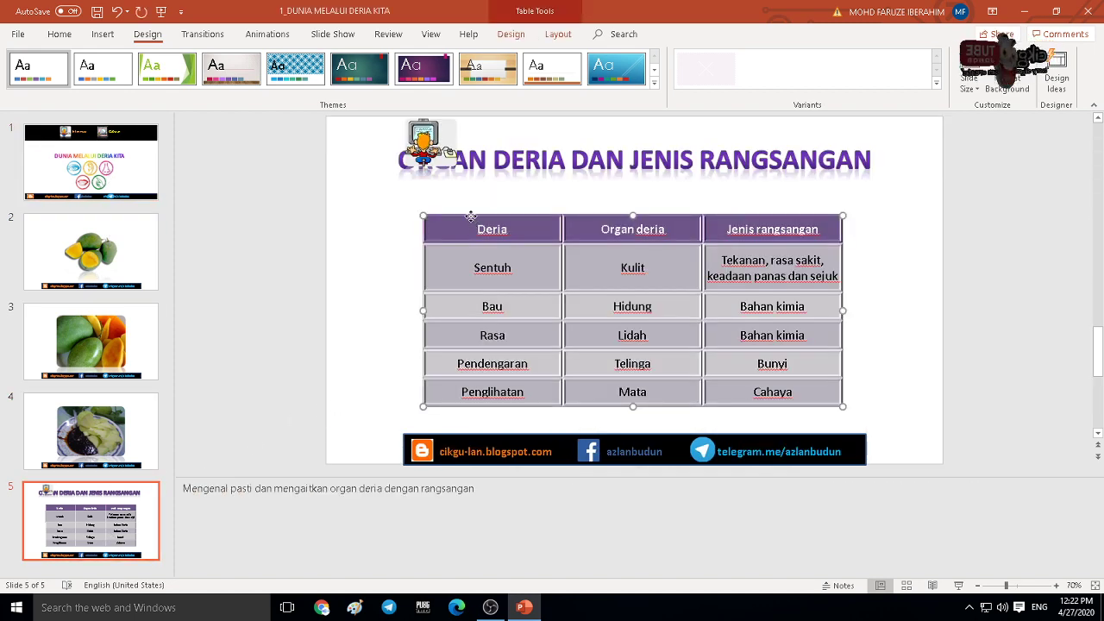
Step: Apply Fly In to the slide 5 table and move the cartoon left of the title
left_click(264, 35)
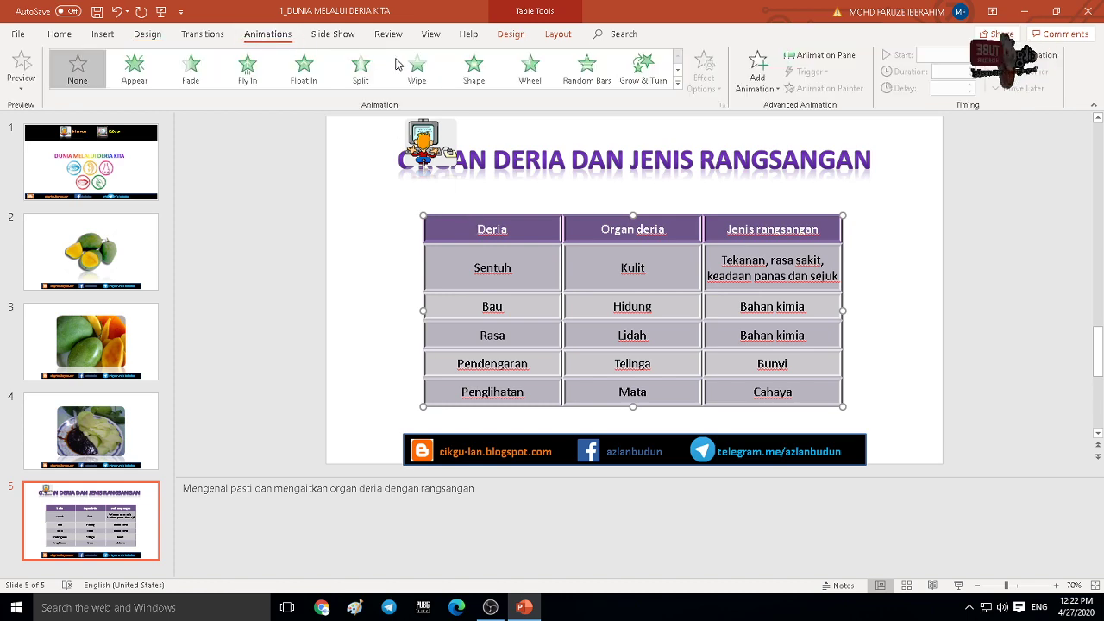
left_click(246, 78)
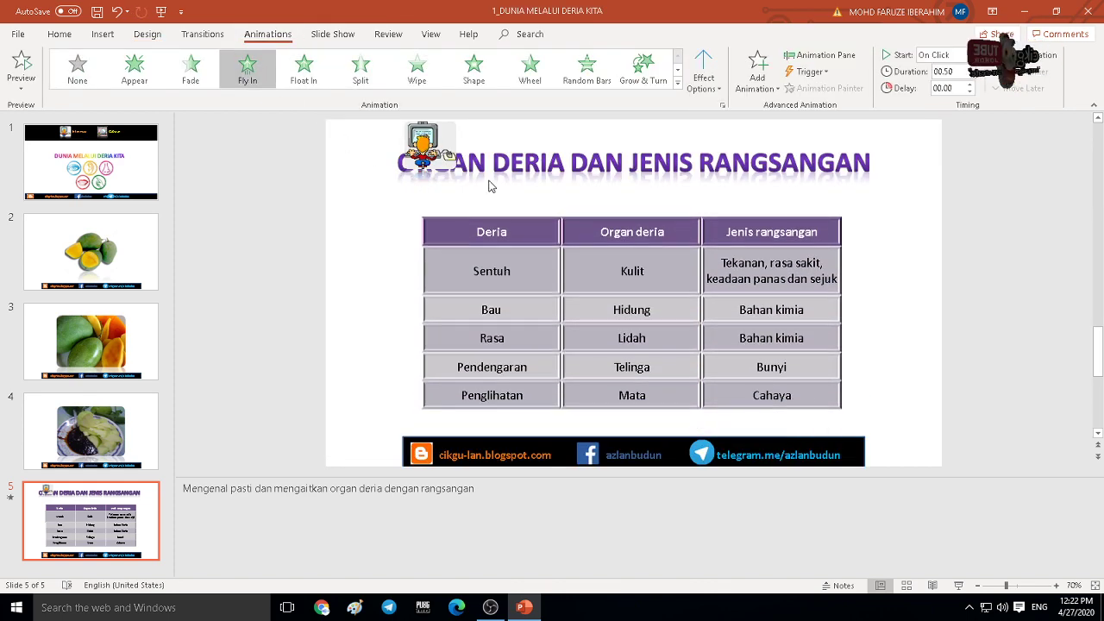
left_click_drag(427, 143, 384, 154)
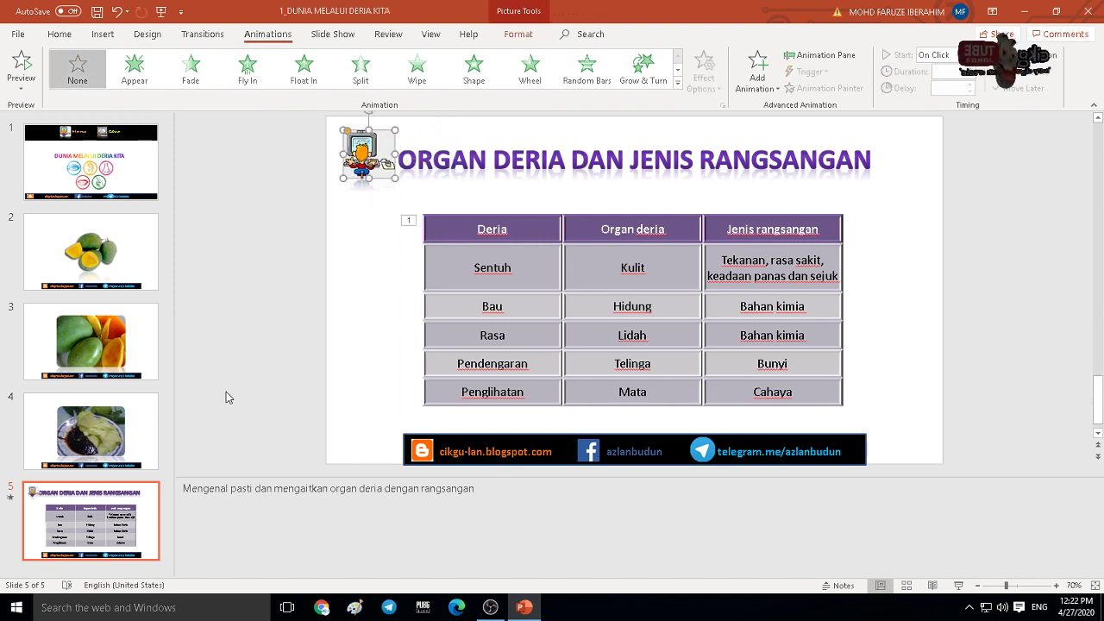
Step: Give slide 1's senses picture a Fly In animation
left_click(125, 434)
left_click(95, 181)
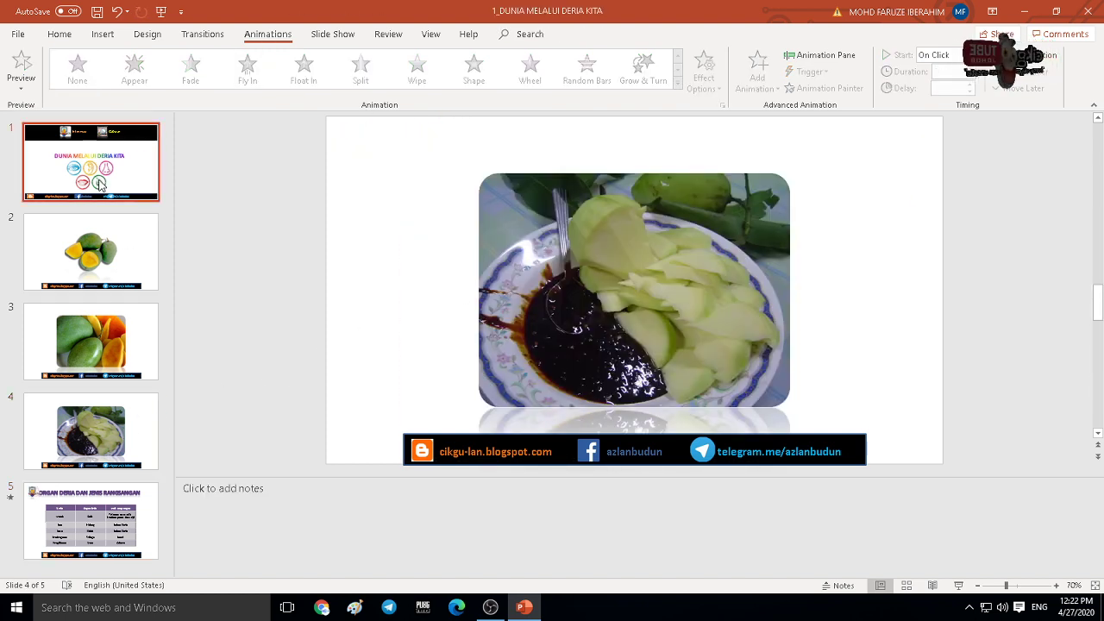
left_click(540, 305)
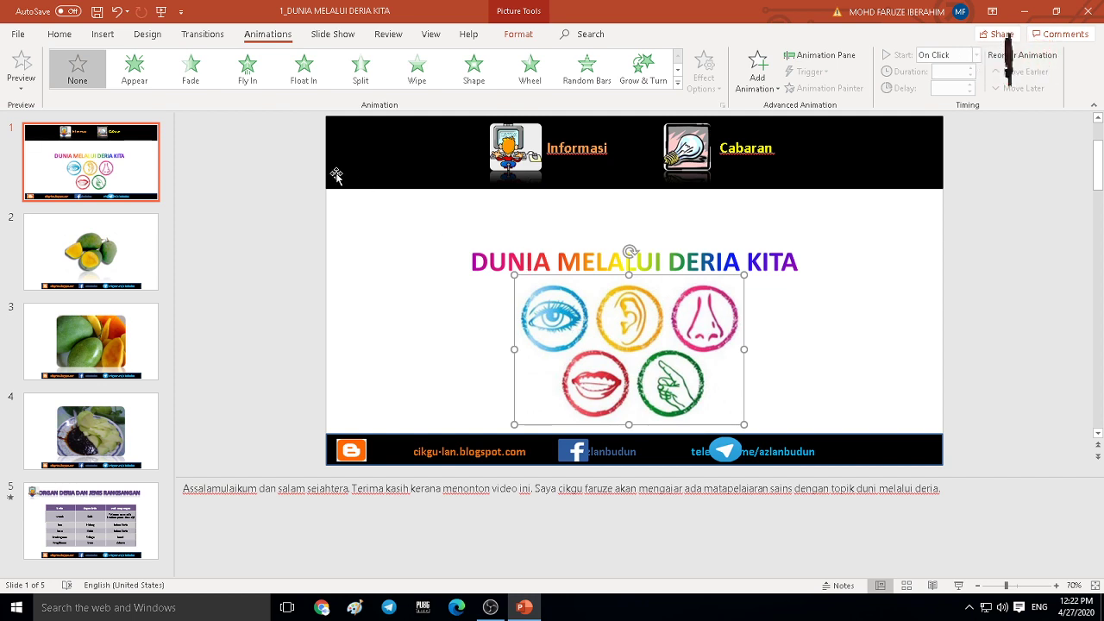
left_click(246, 80)
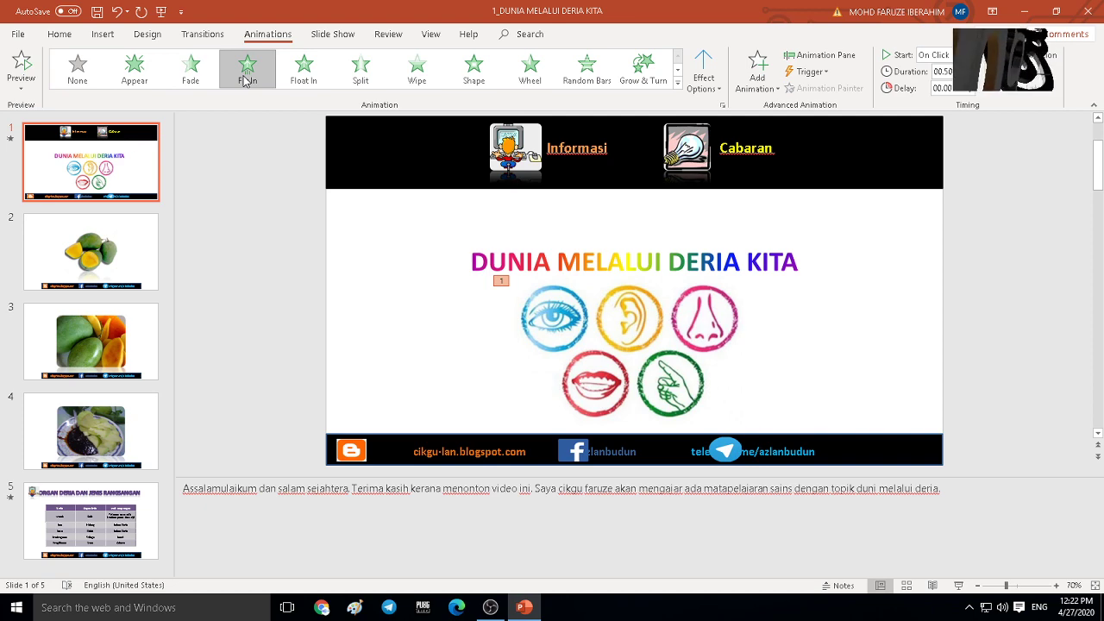
Step: Return through the slides to slide 5 and save the presentation
left_click(91, 252)
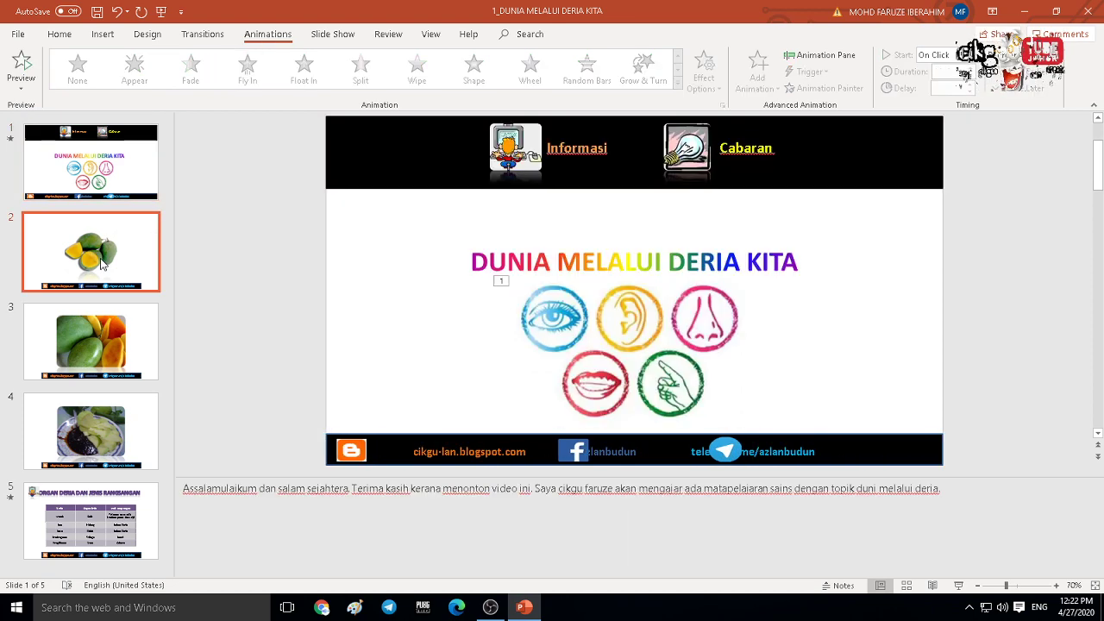
left_click(91, 342)
left_click(103, 422)
left_click(90, 517)
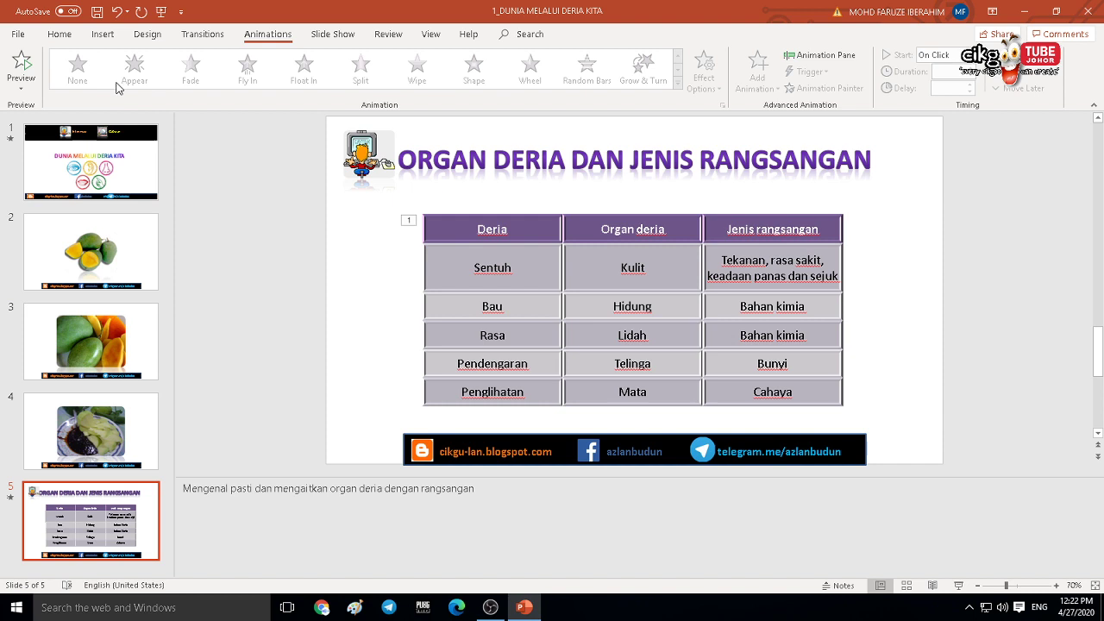
left_click(95, 14)
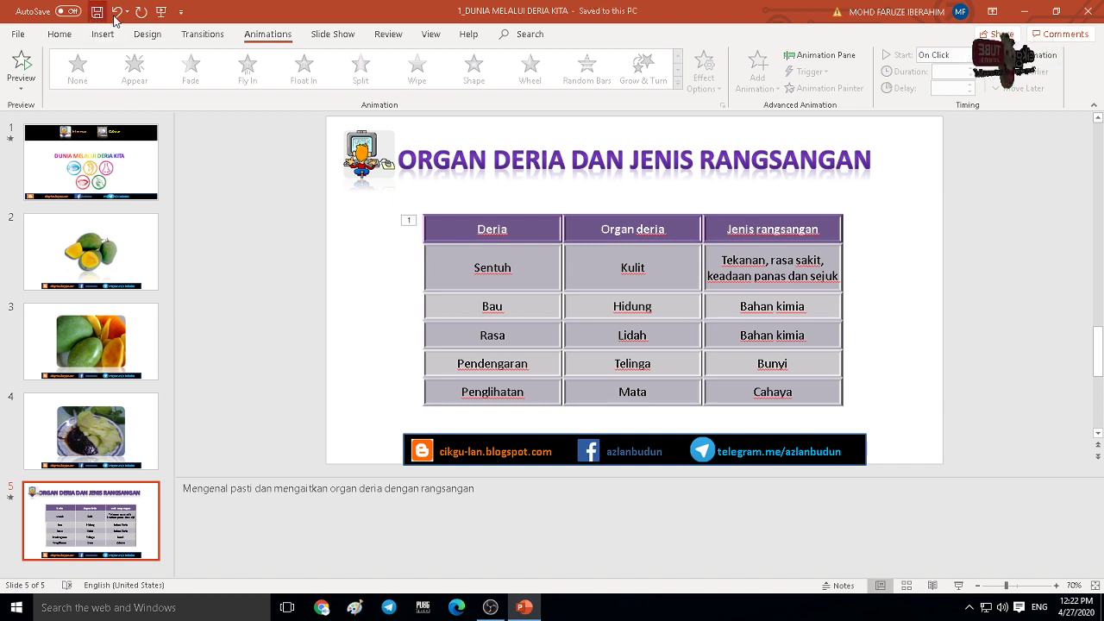
Step: Choose Record Slide Show > Record from Beginning to open the recorder on slide 1
left_click(330, 36)
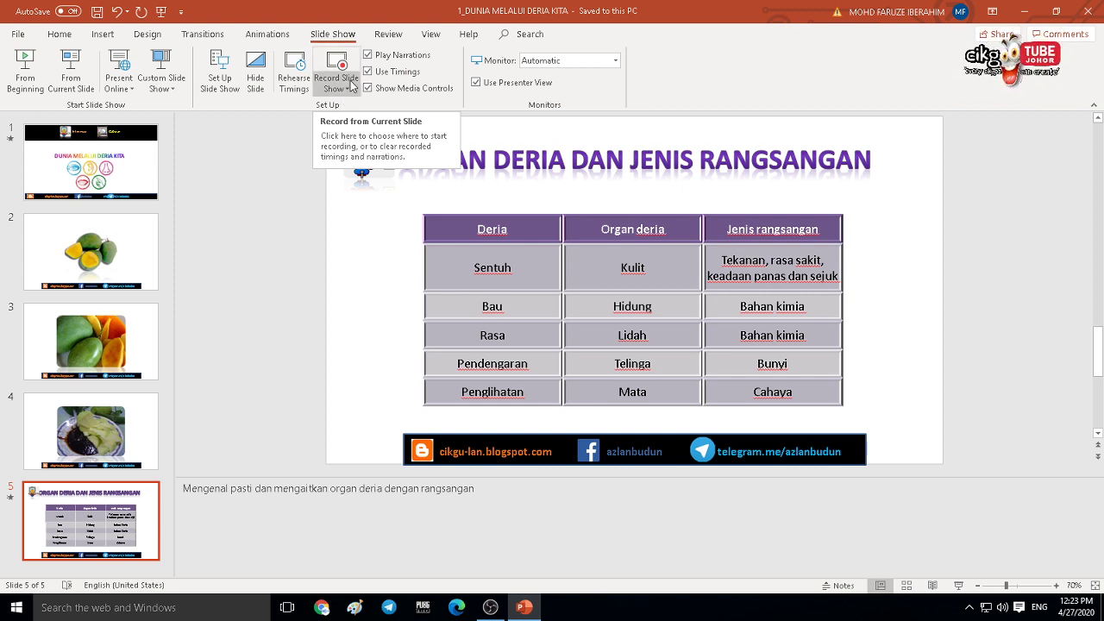
left_click(396, 197)
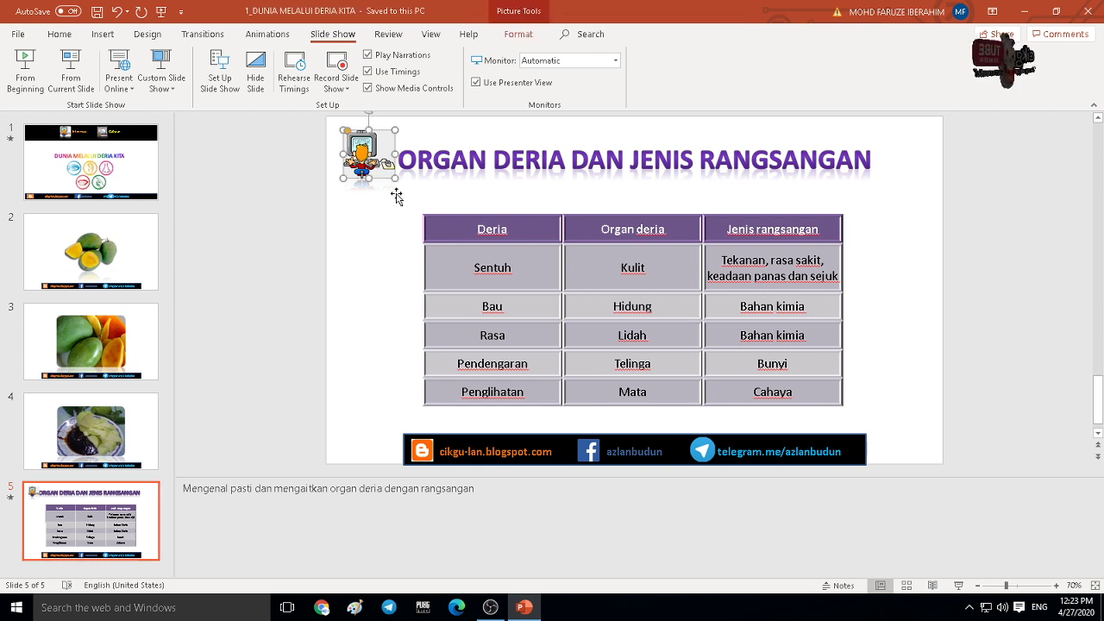
left_click(296, 136)
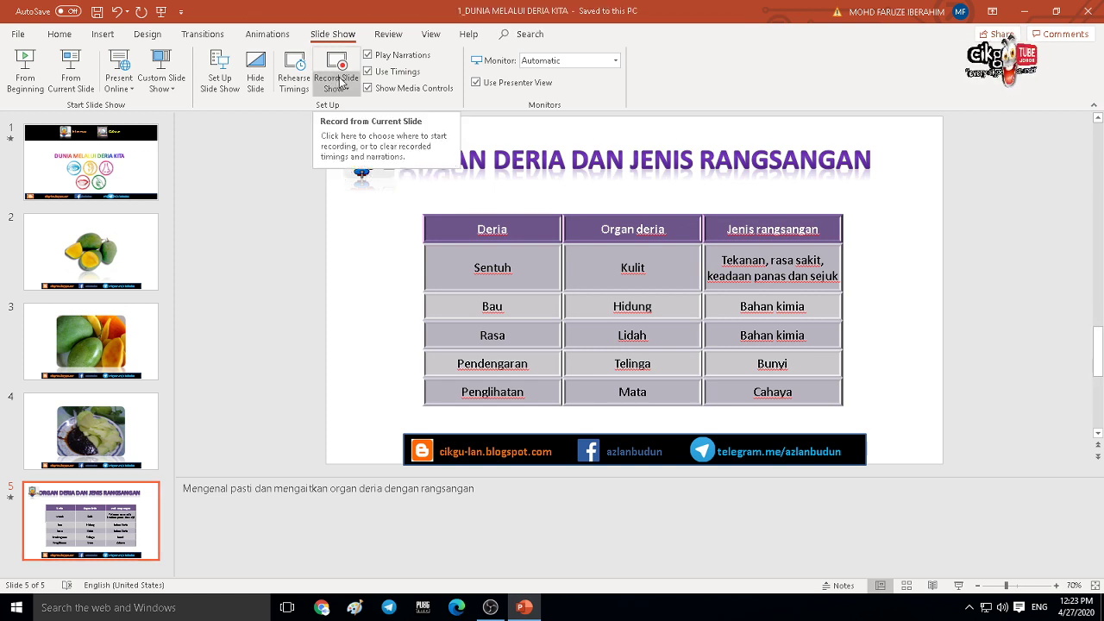
left_click(341, 82)
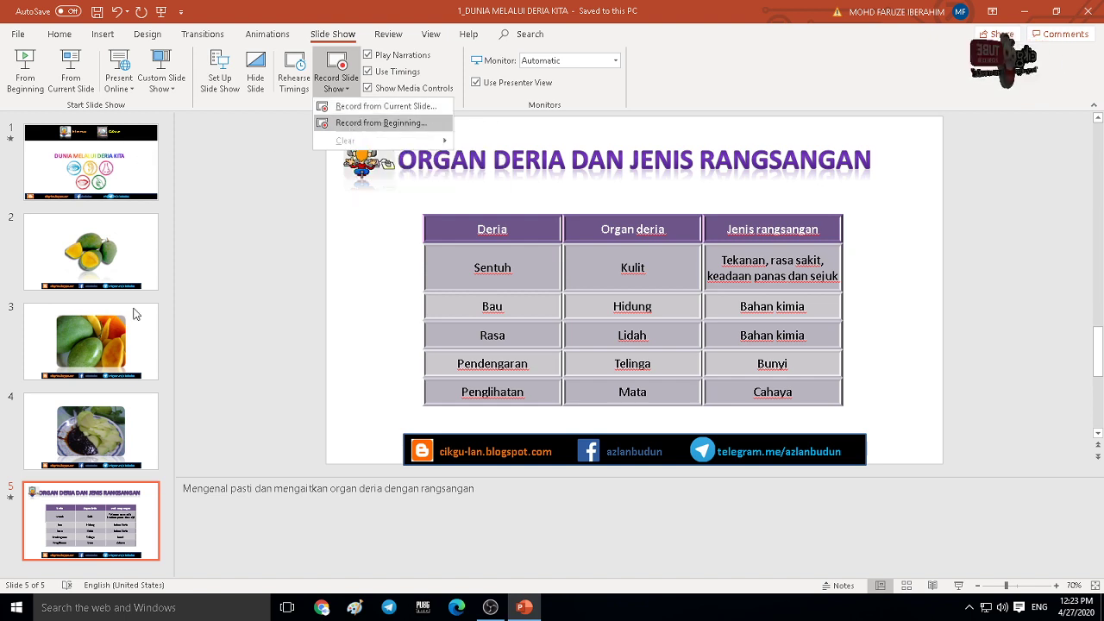
left_click(363, 123)
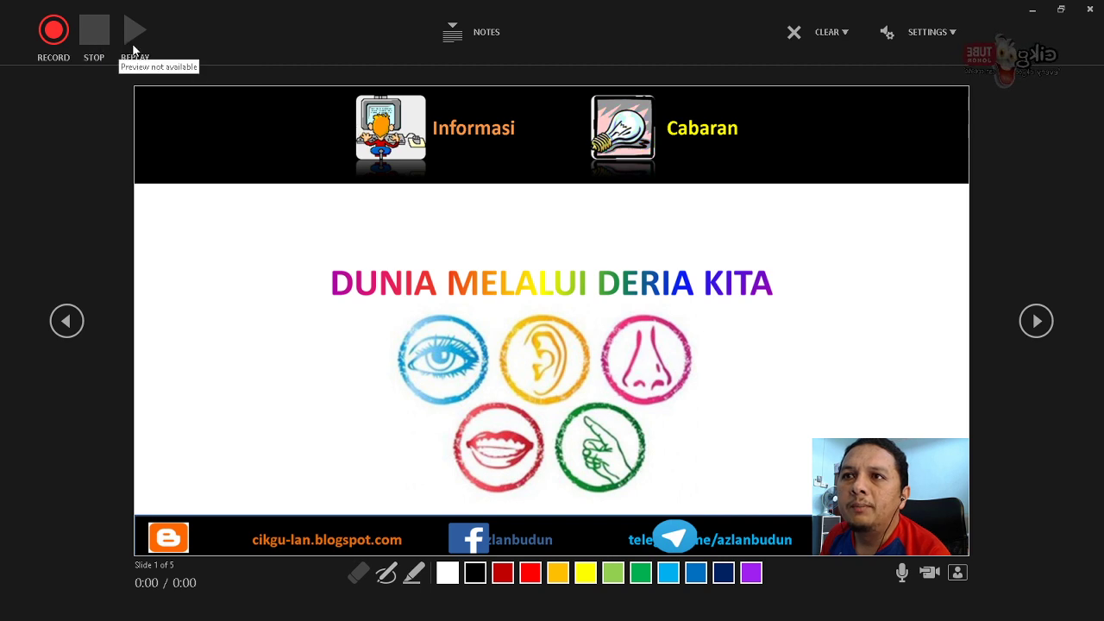
Step: Show the speaker notes in the recorder and flip between the title and mango slides
left_click(447, 51)
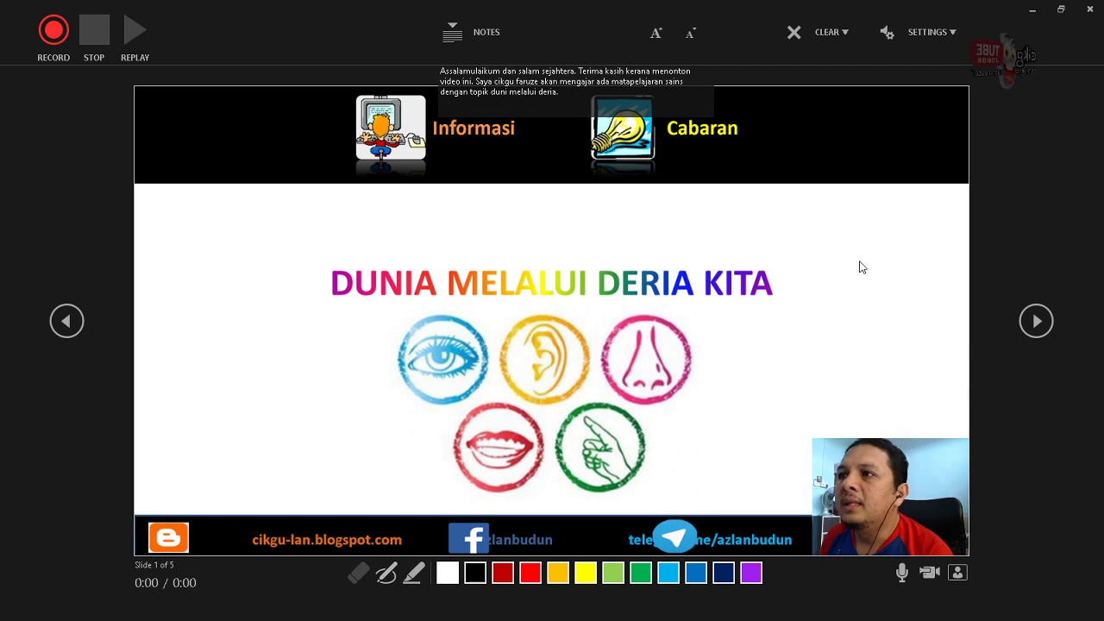
left_click(1035, 320)
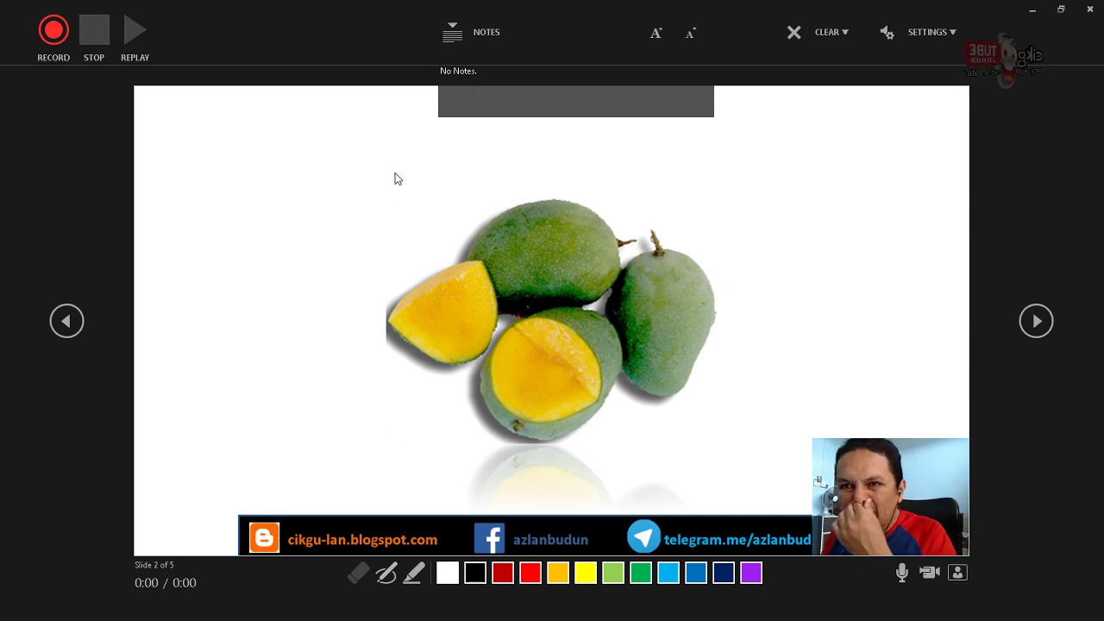
left_click(66, 321)
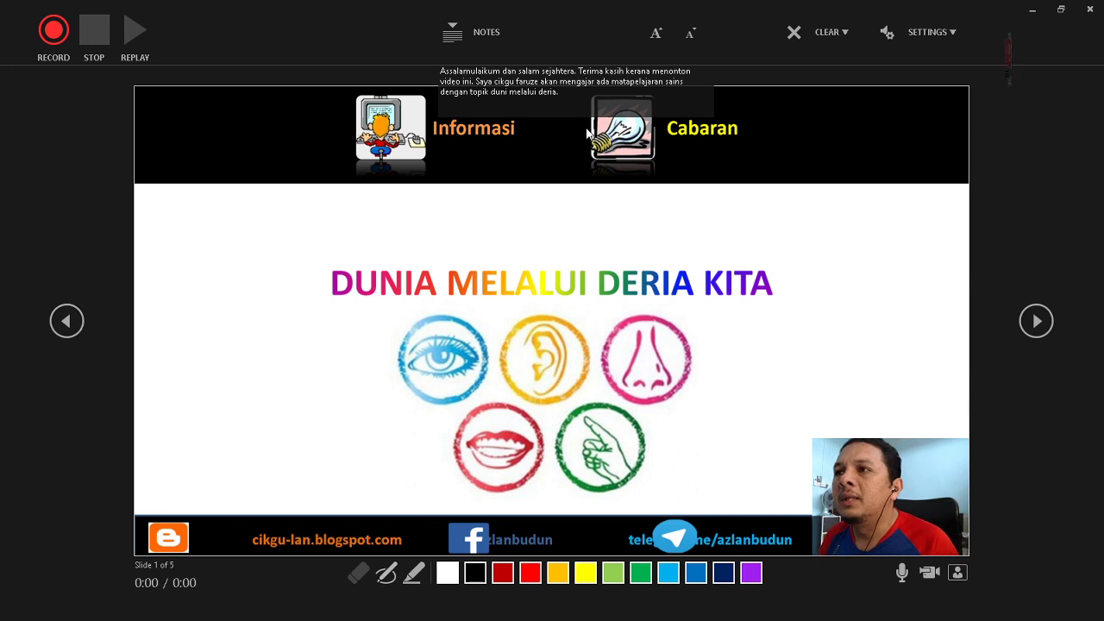
left_click(553, 209)
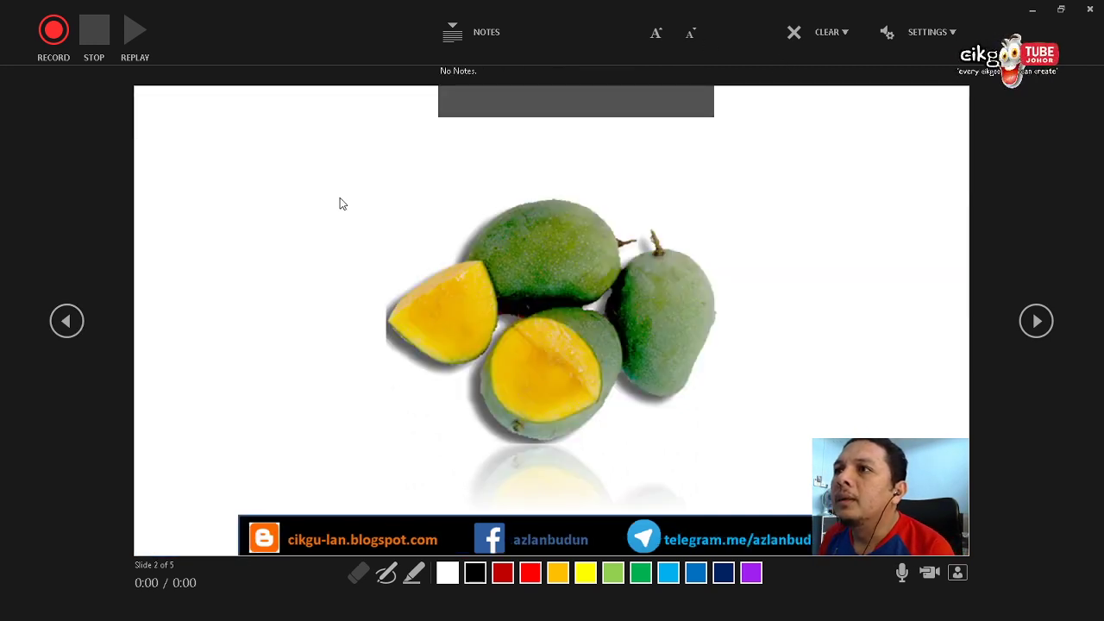
left_click(66, 321)
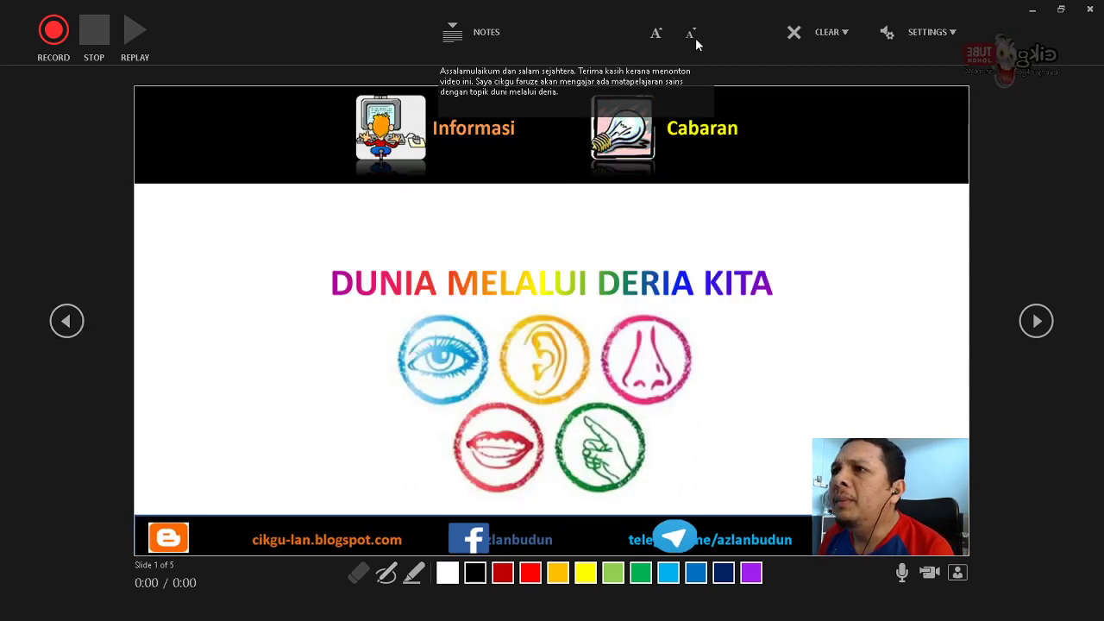
Step: Enlarge the notes text five steps and shrink it three, then open the Clear options
left_click(665, 35)
left_click(666, 34)
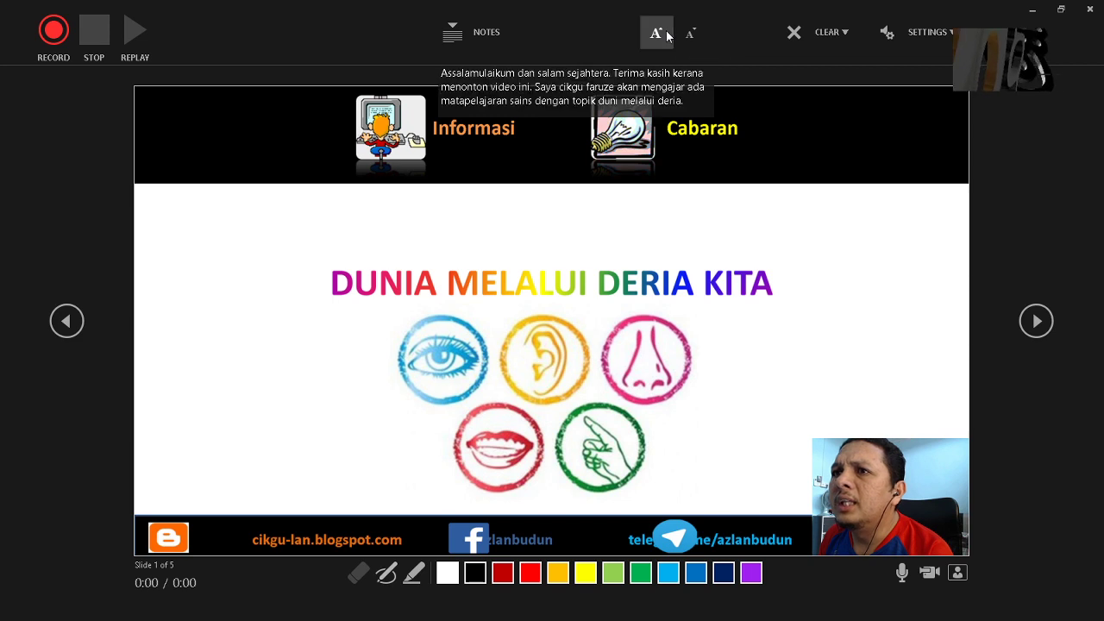
left_click(667, 35)
left_click(666, 35)
left_click(666, 35)
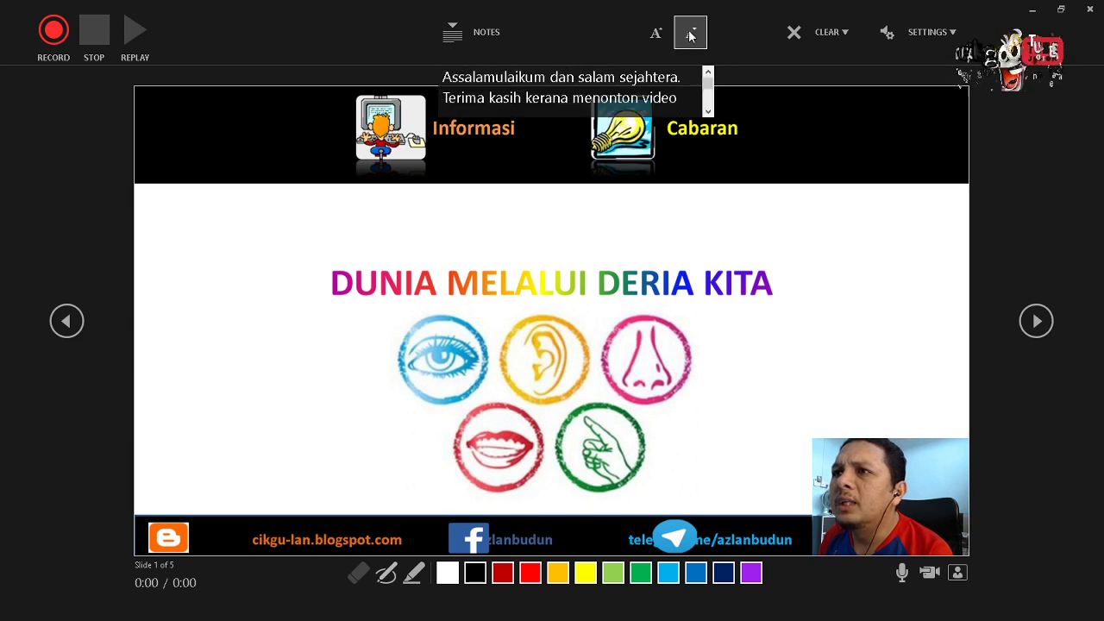
left_click(690, 34)
left_click(690, 34)
left_click(690, 34)
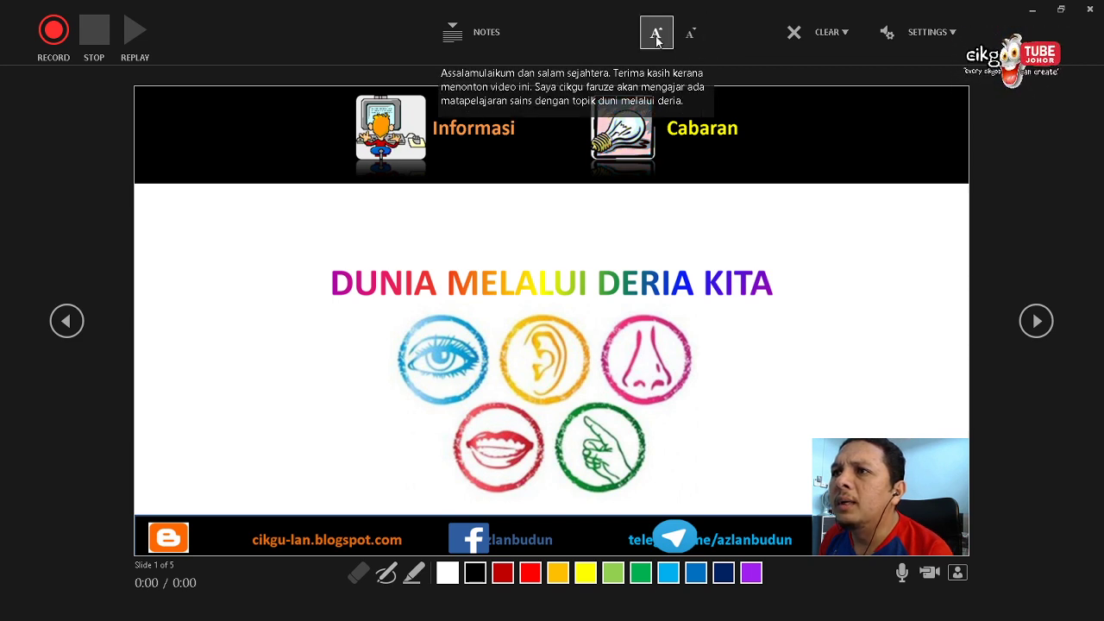
left_click(819, 38)
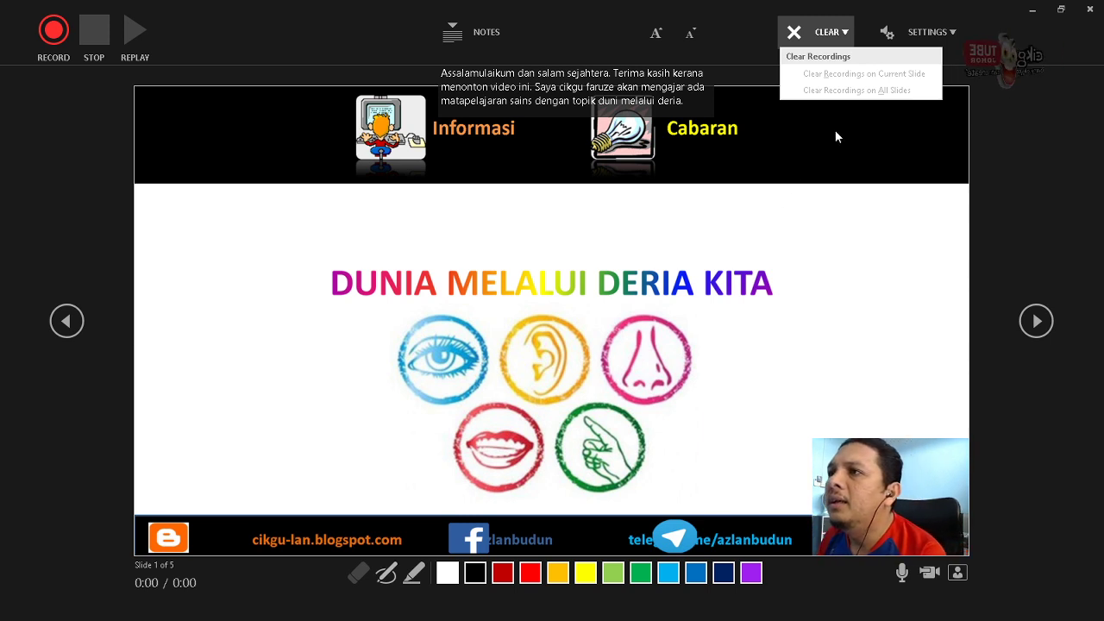
left_click(893, 43)
left_click(894, 43)
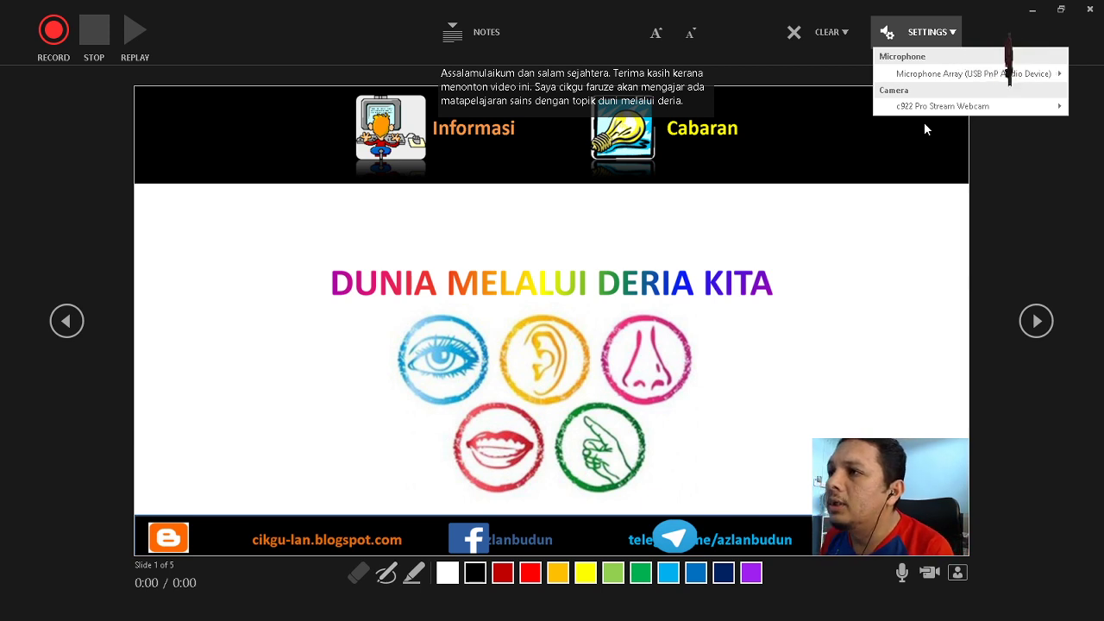
left_click(926, 129)
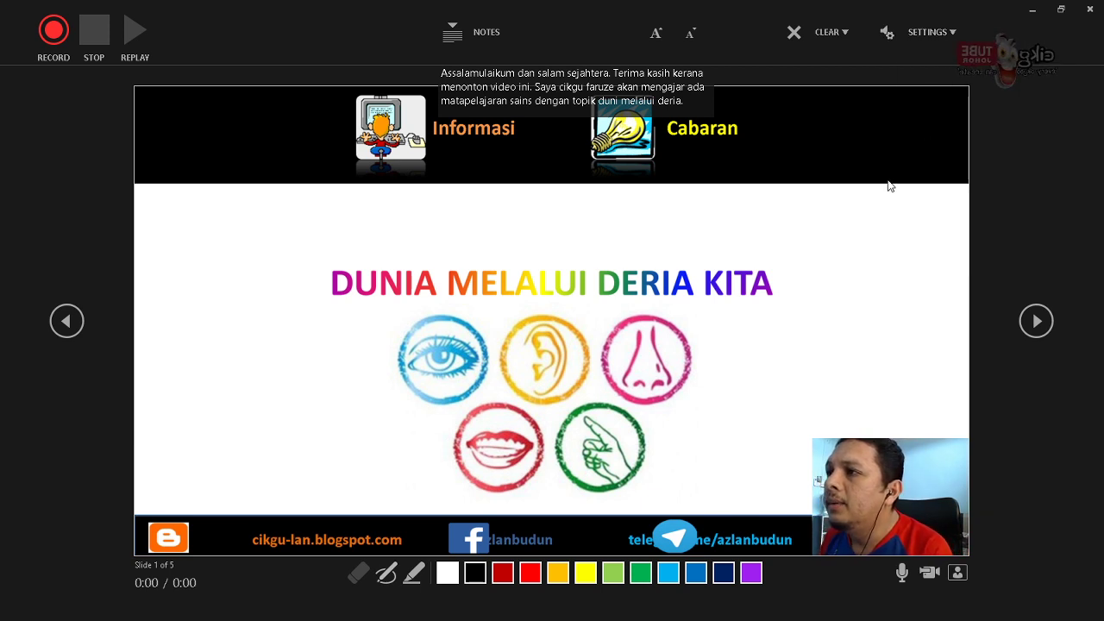
left_click(957, 574)
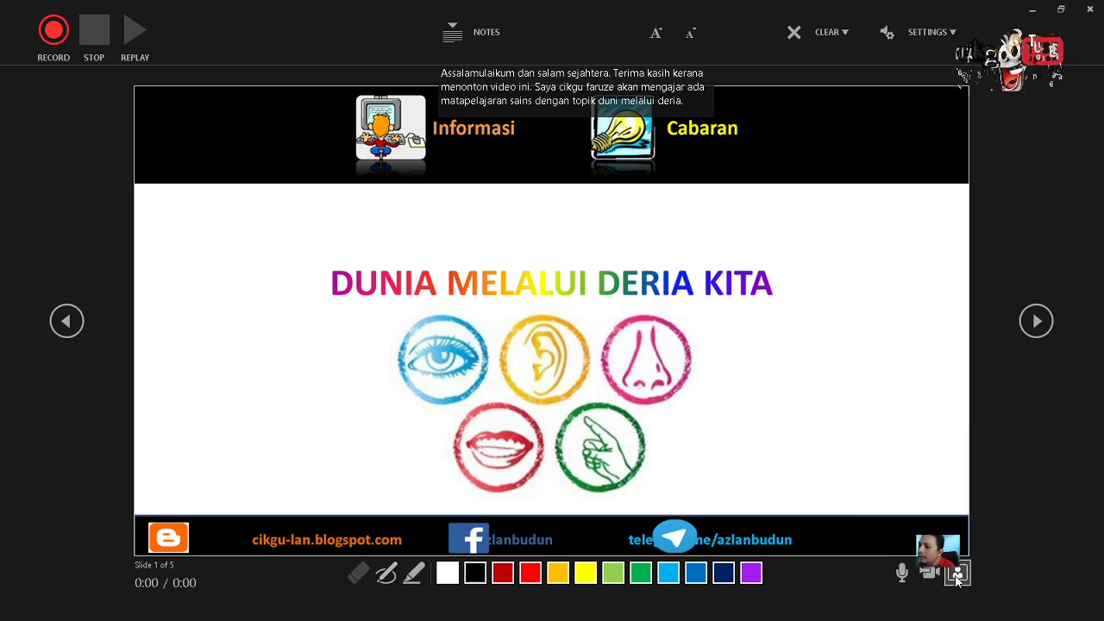
left_click(957, 575)
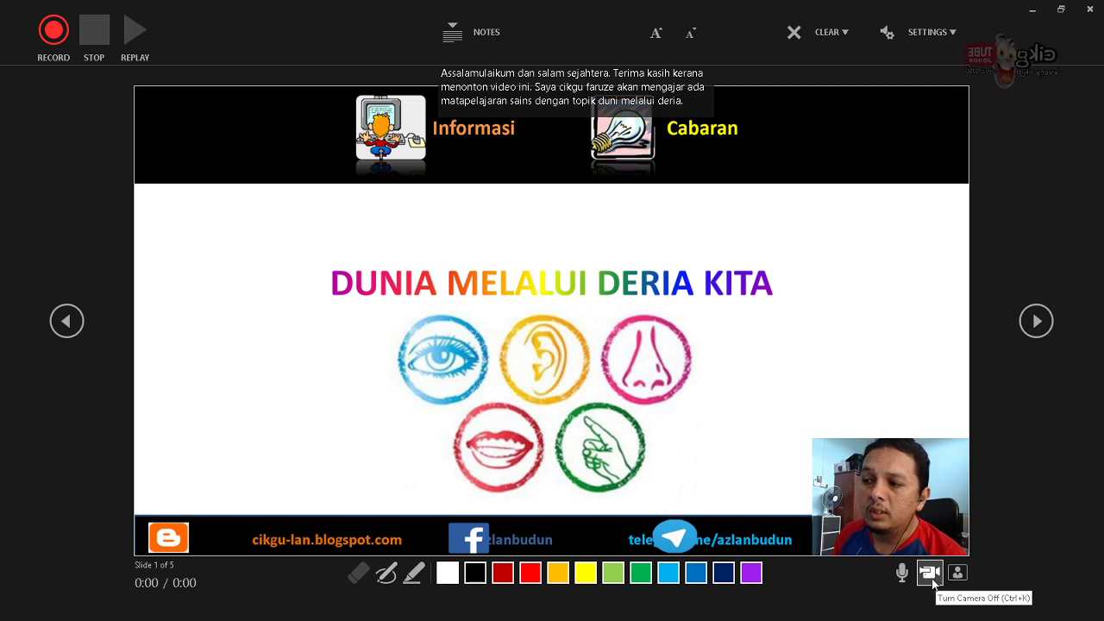
left_click(933, 583)
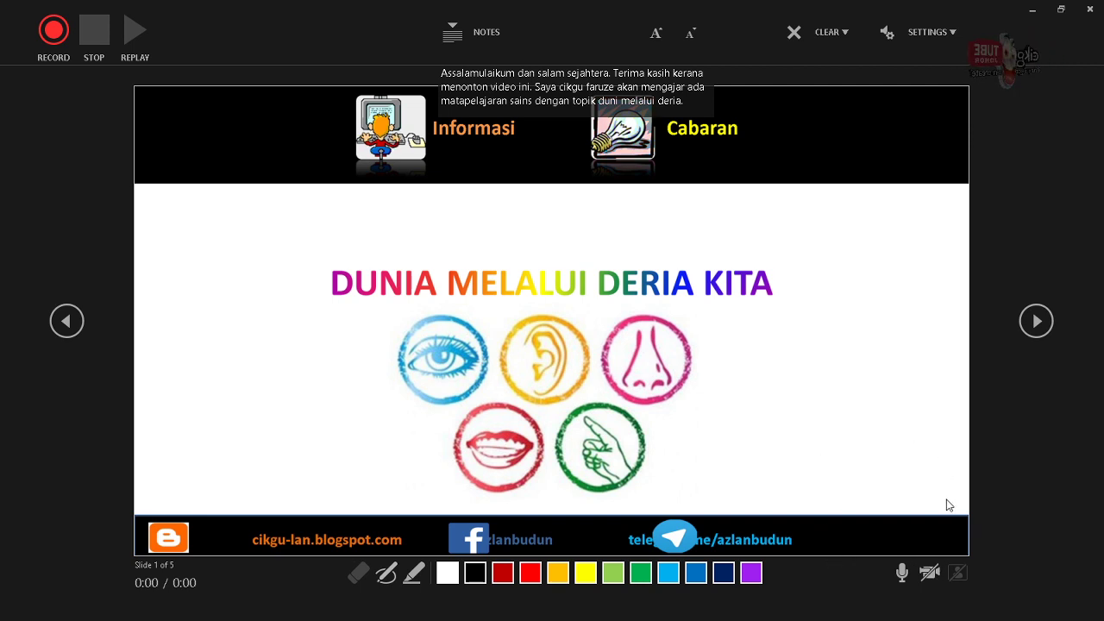
left_click(935, 574)
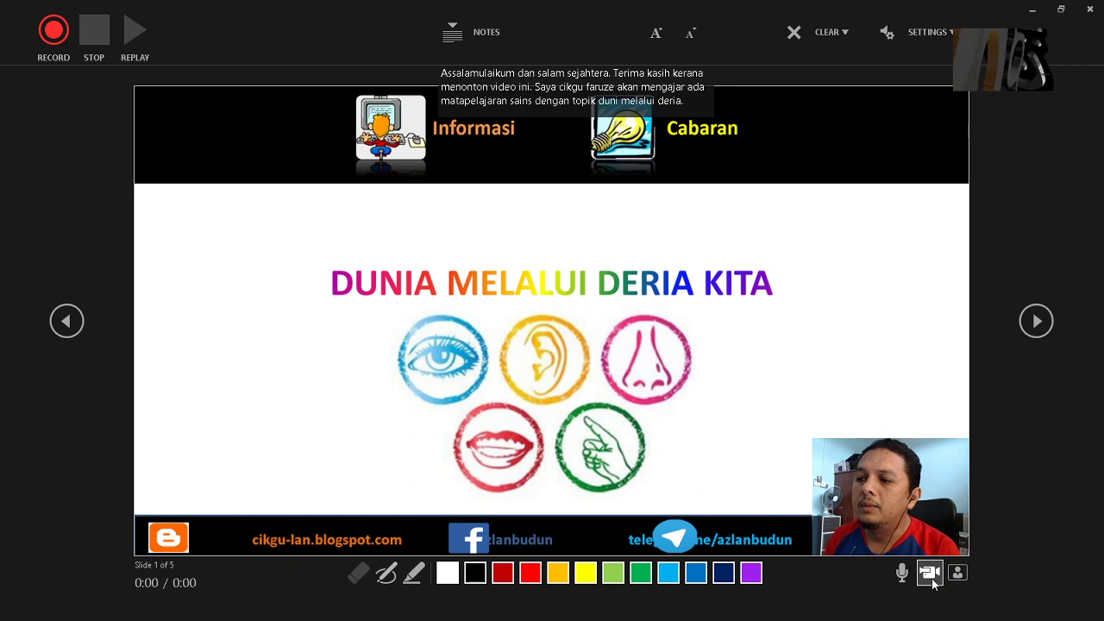
Step: Turn the microphone and webcam back on, pick an ink colour, and advance to the mango slide
left_click(904, 576)
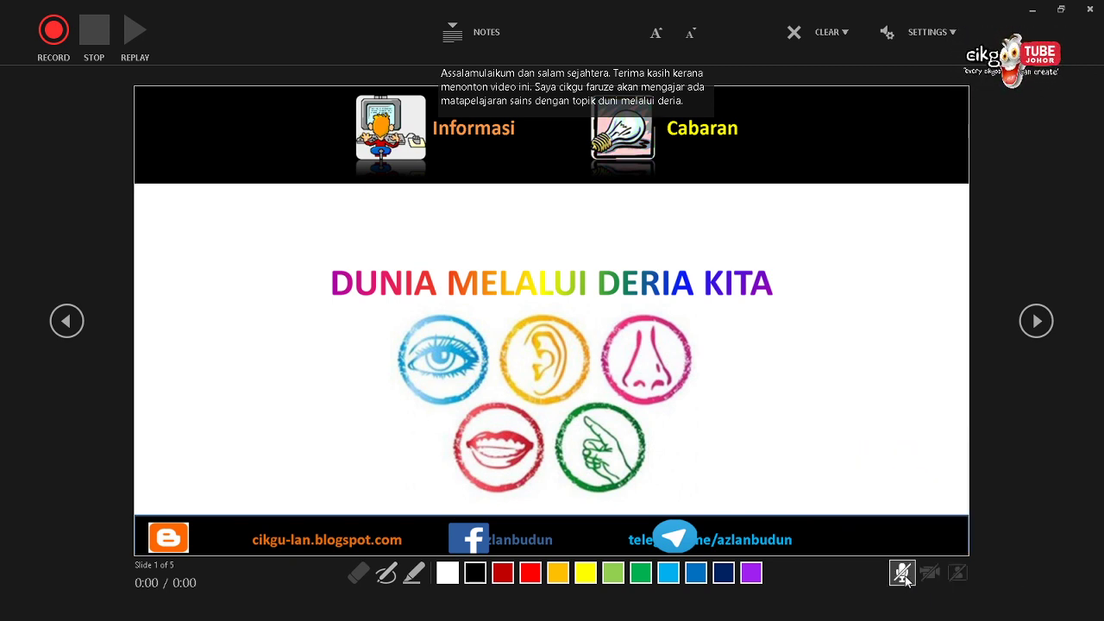
left_click(903, 574)
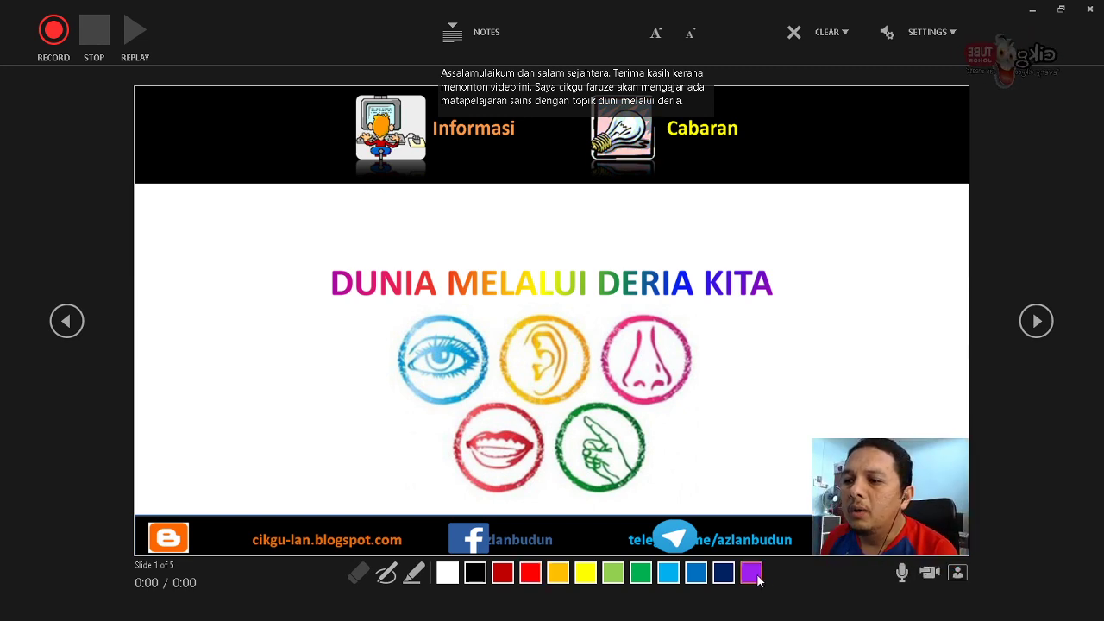
left_click(730, 576)
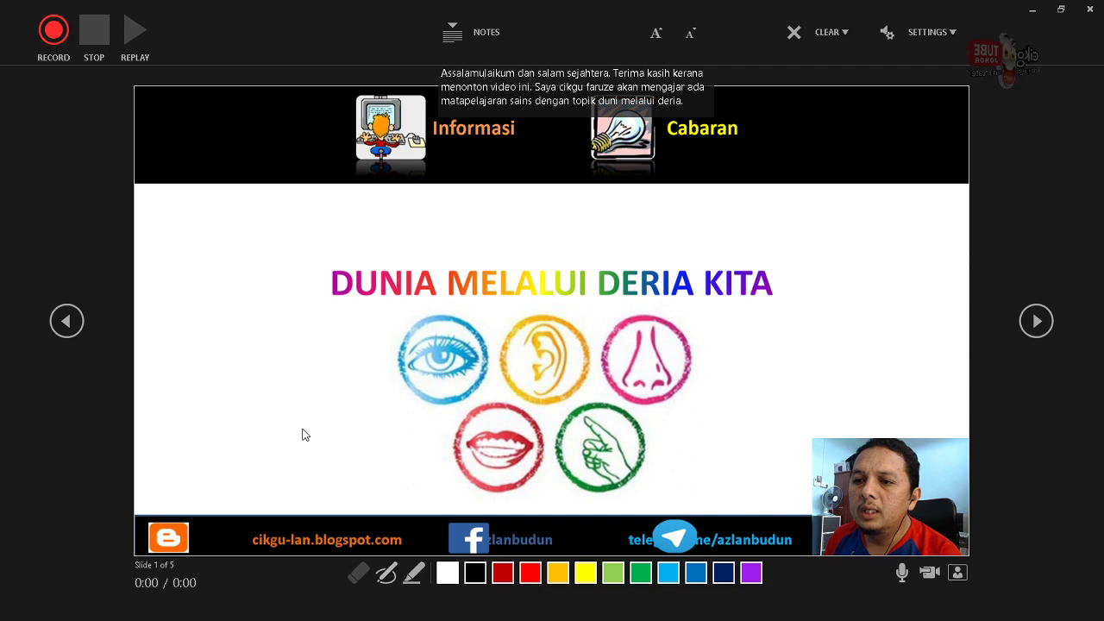
left_click(405, 397)
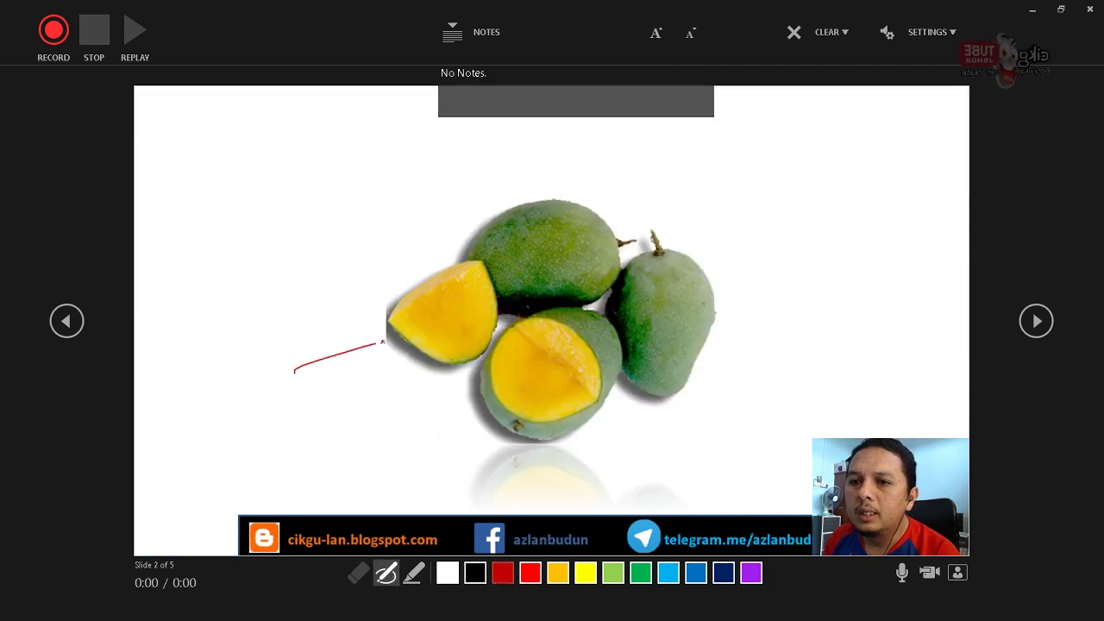
Step: Erase the red arrow beside the mango, then draw and erase a trial yellow highlight
left_click(359, 574)
left_click(402, 366)
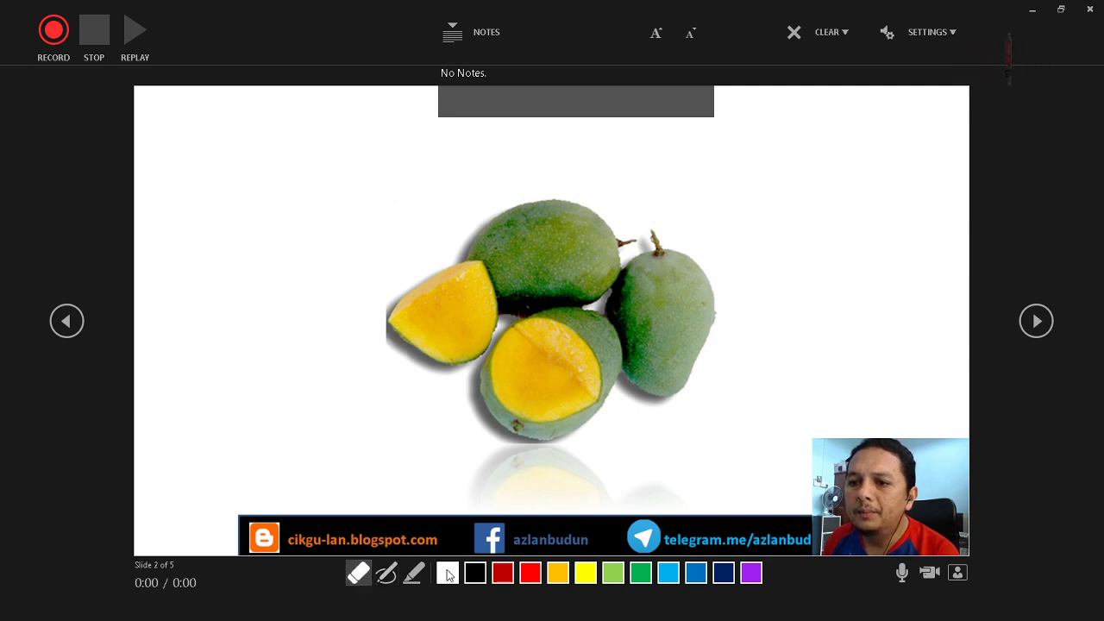
left_click(414, 574)
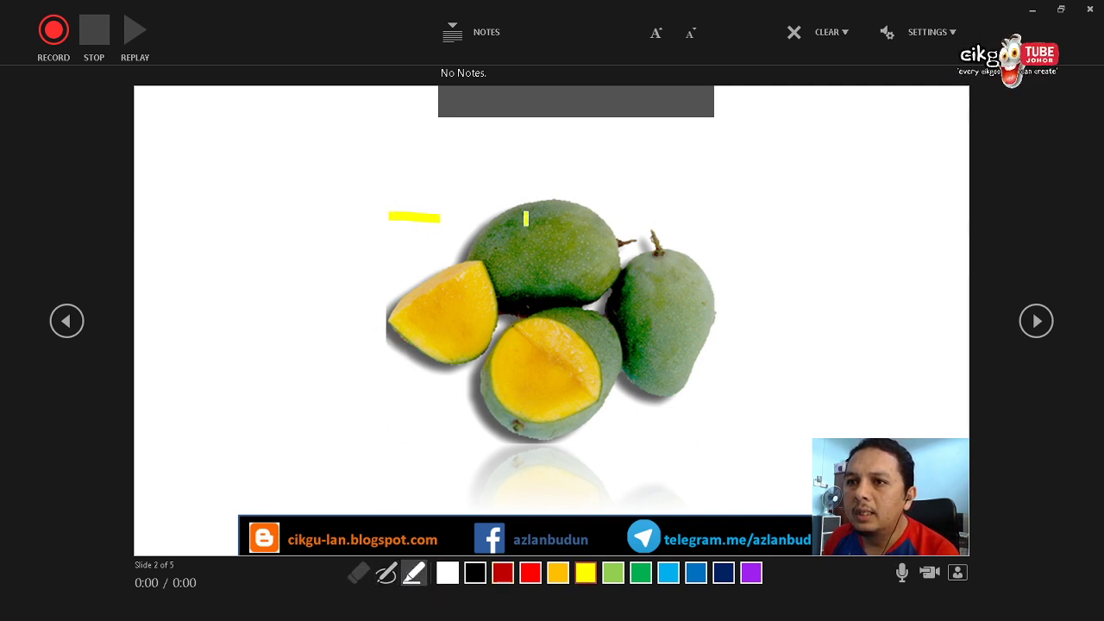
left_click_drag(526, 219, 638, 219)
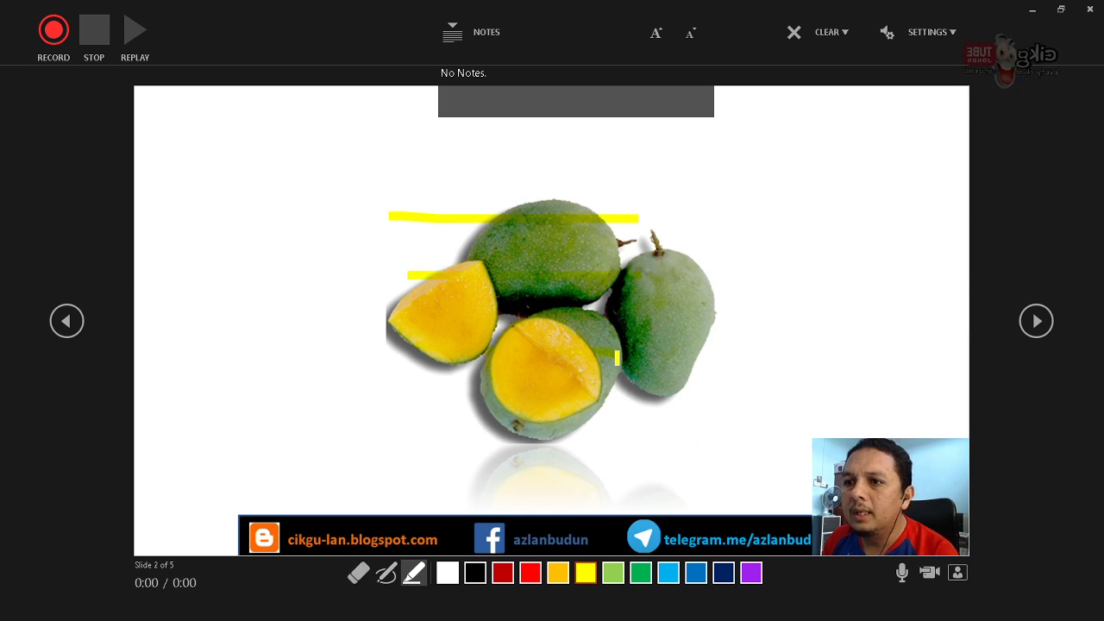
left_click(359, 574)
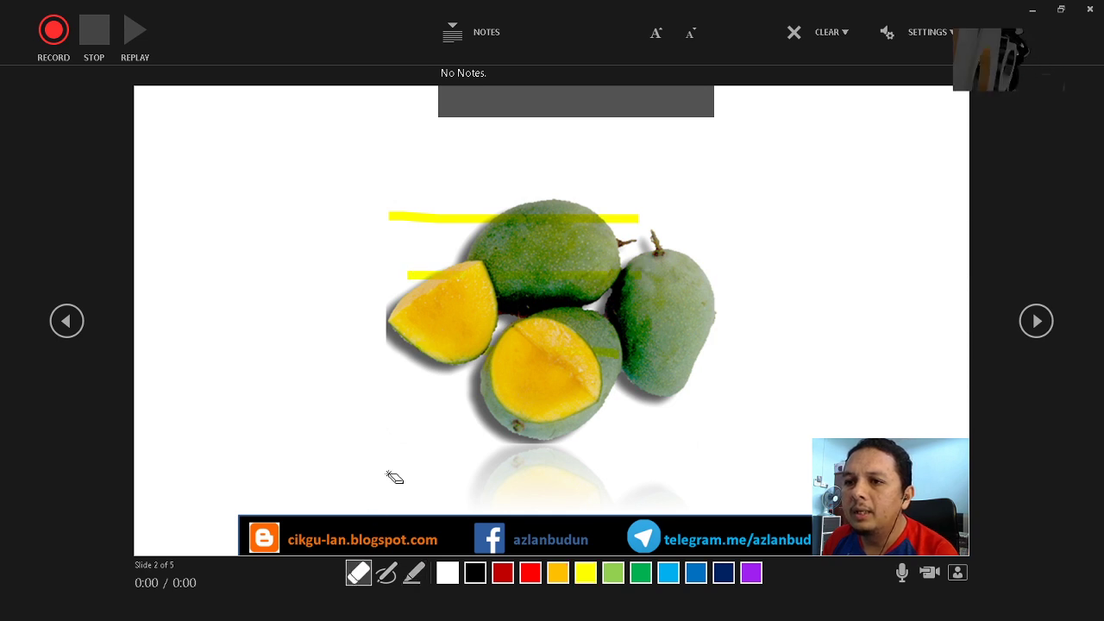
left_click(442, 220)
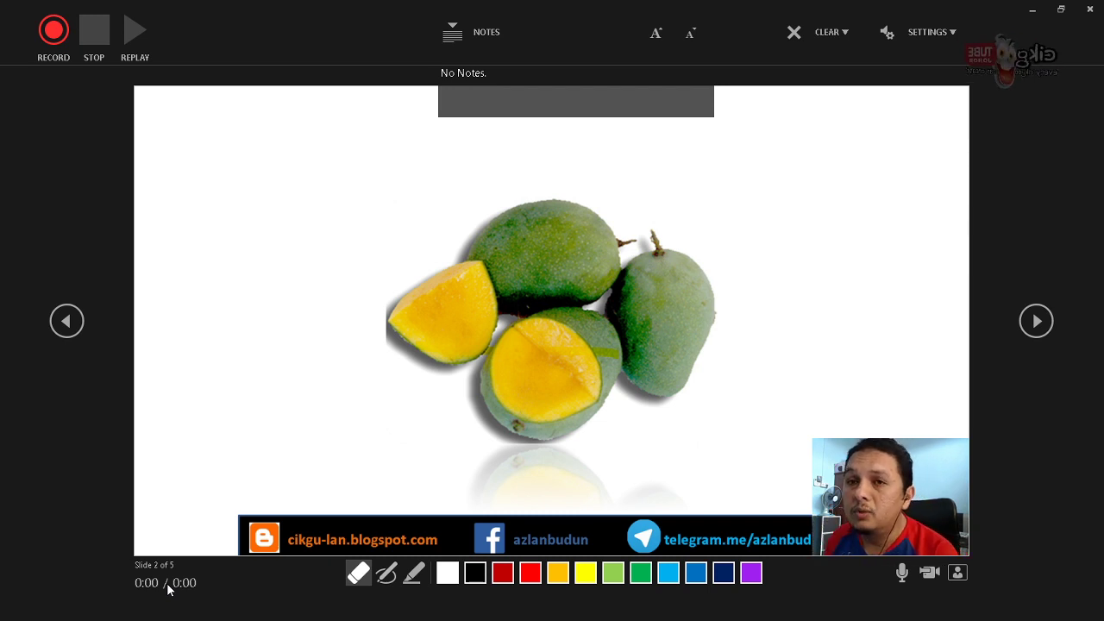
Step: Go back to slide 1, the Dunia Melalui Deria Kita title slide
left_click(66, 320)
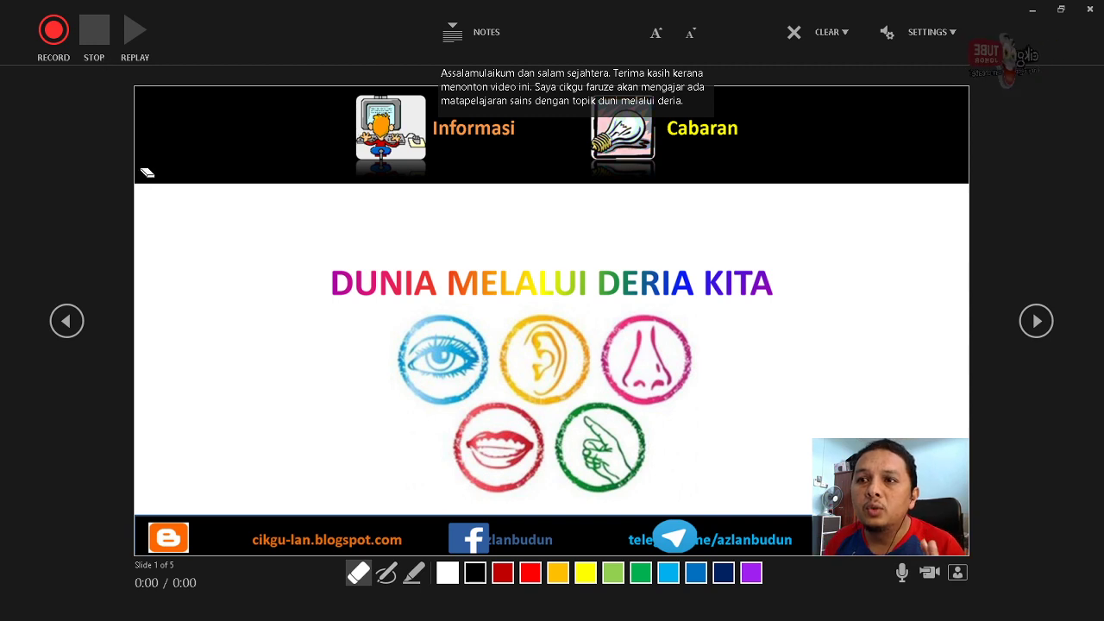
Step: Start recording, then advance through the sense icons and mango slides to slide 5
left_click(53, 31)
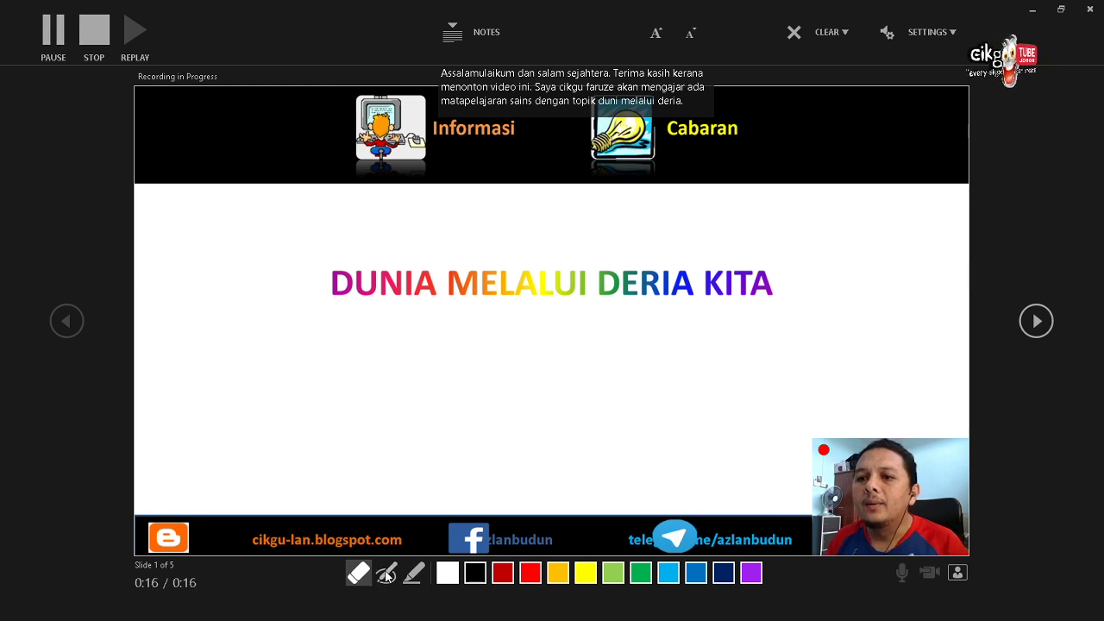
left_click(1046, 325)
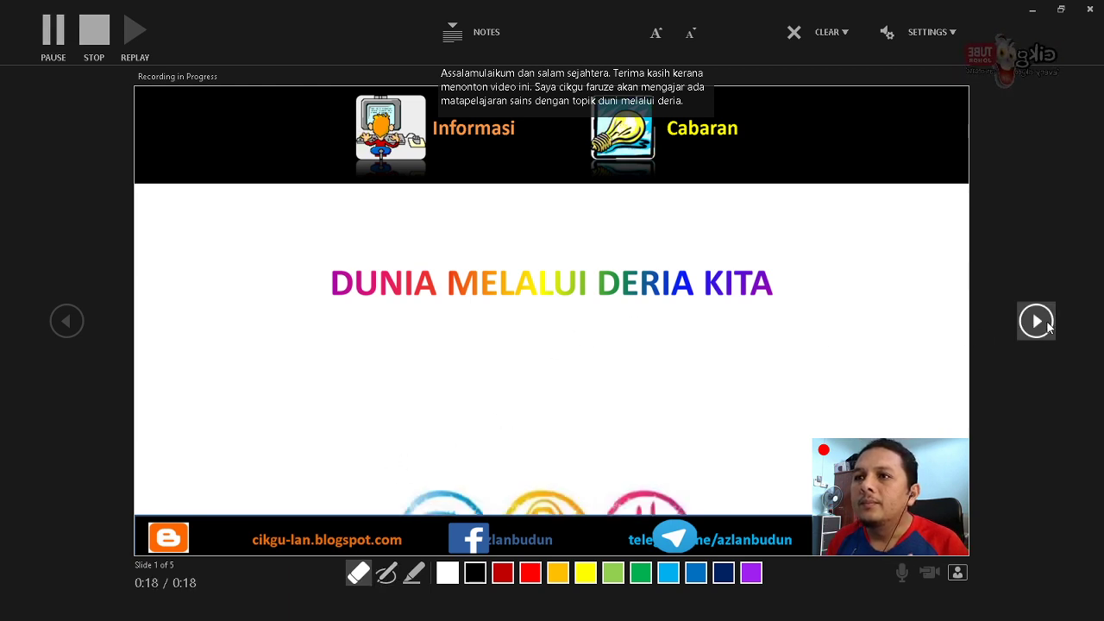
left_click(1045, 326)
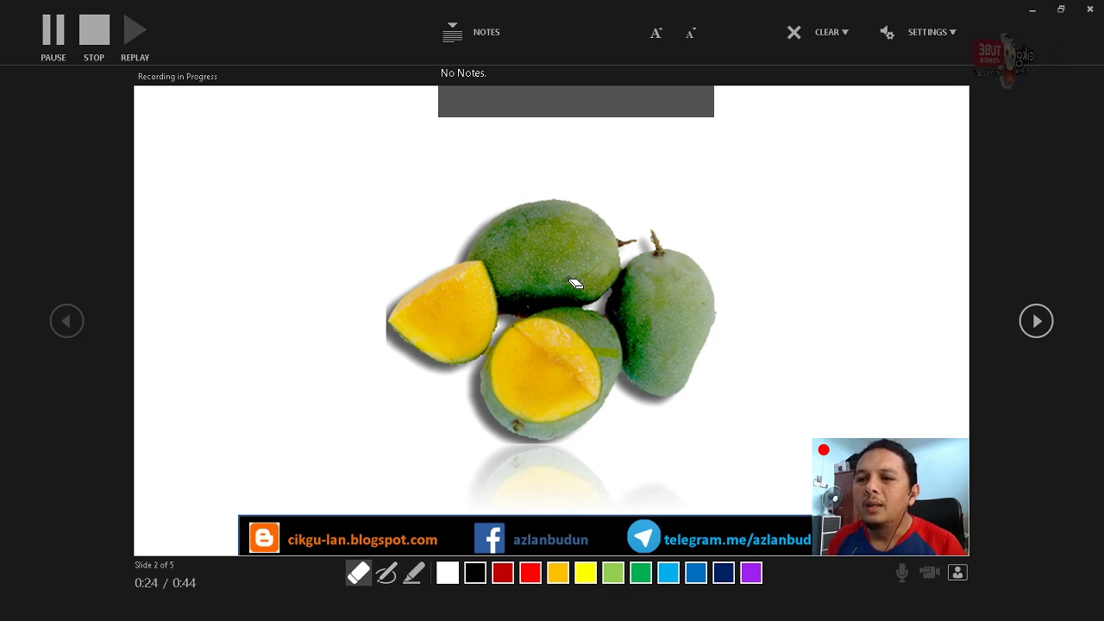
left_click(1039, 322)
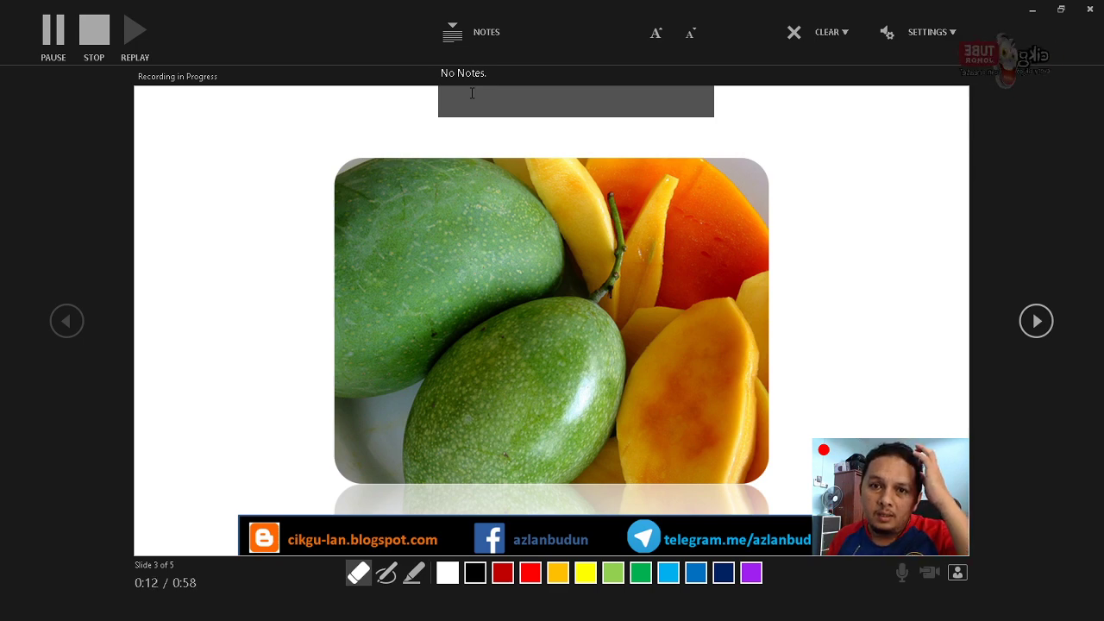
left_click(1037, 320)
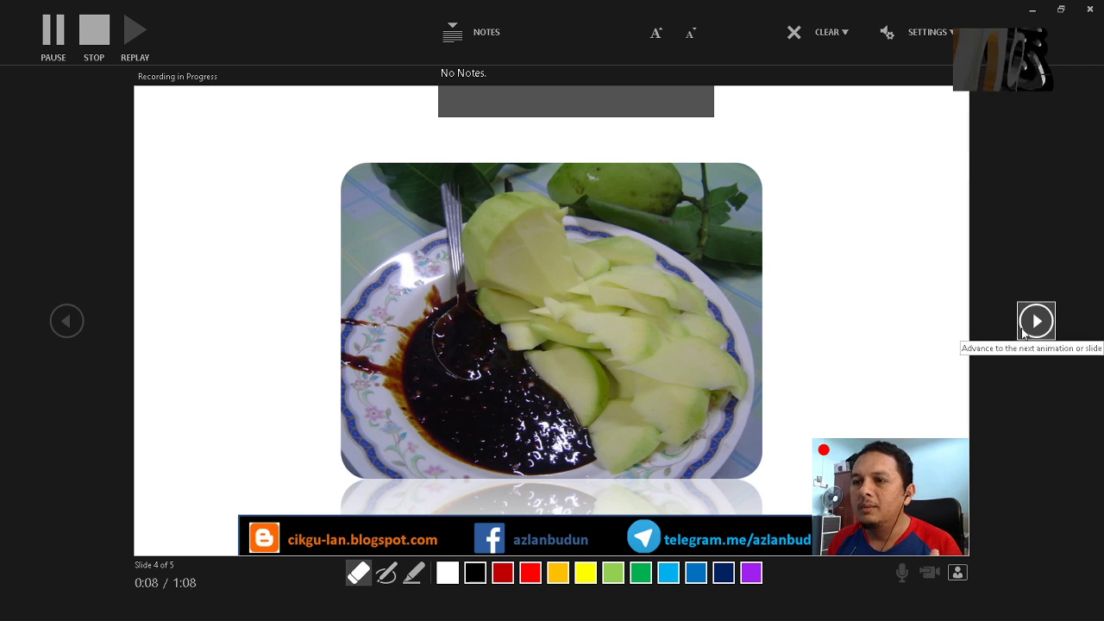
left_click(1023, 334)
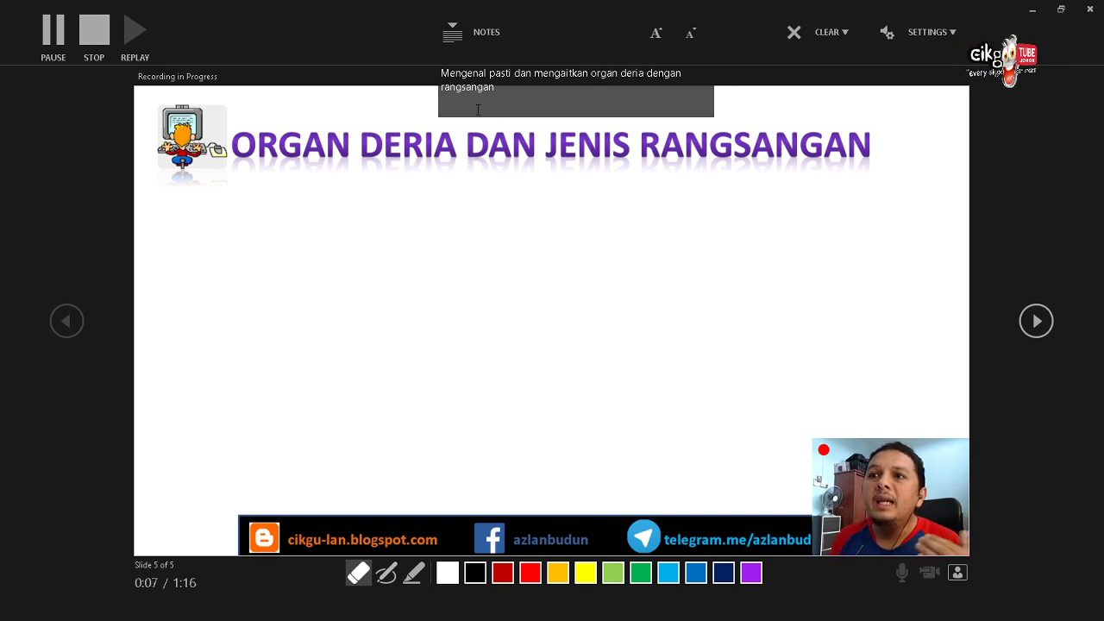
Step: Reveal the senses table on slide 5, pause the recording briefly, then resume it
left_click(1037, 321)
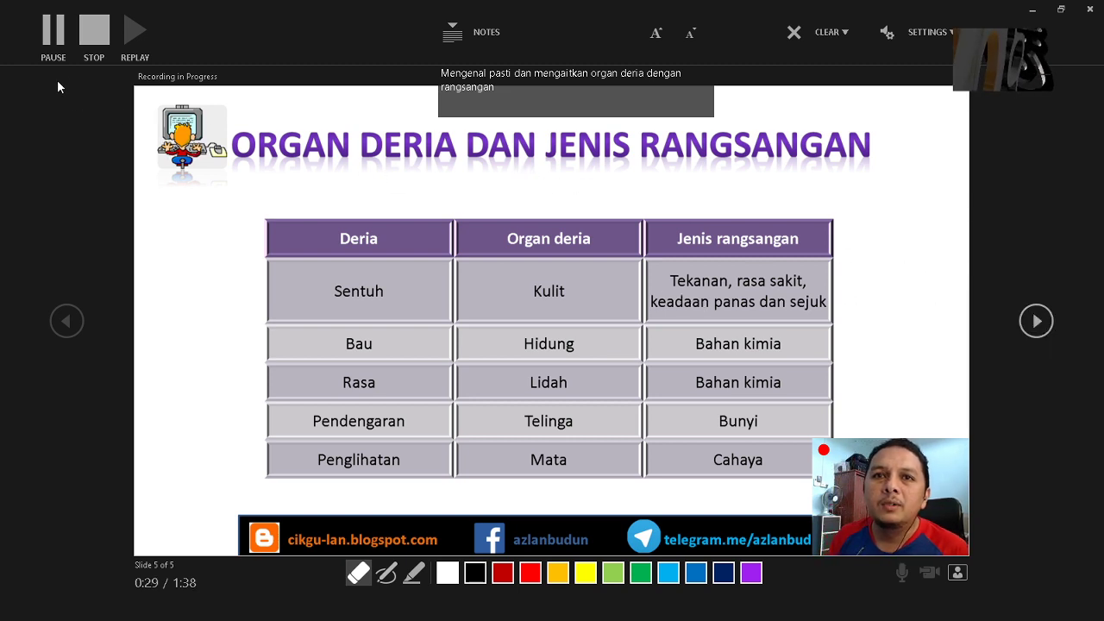
left_click(53, 35)
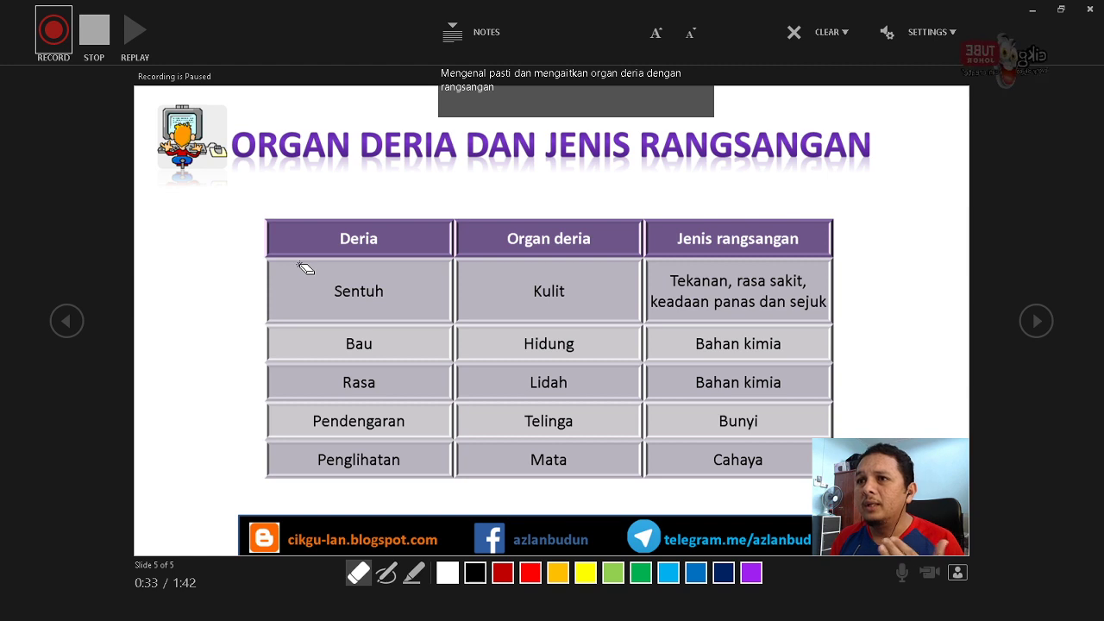
left_click(49, 47)
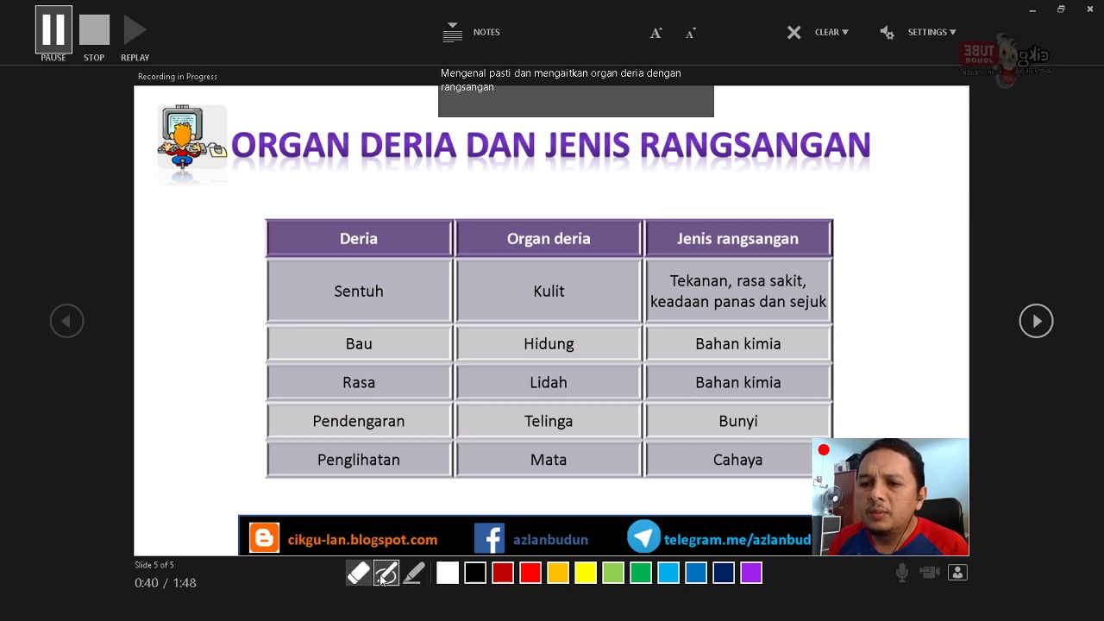
Step: Highlight Deria, Sentuh, Bau, Rasa, Pendengaran and Penglihatan in yellow, then choose red pen ink
left_click(414, 573)
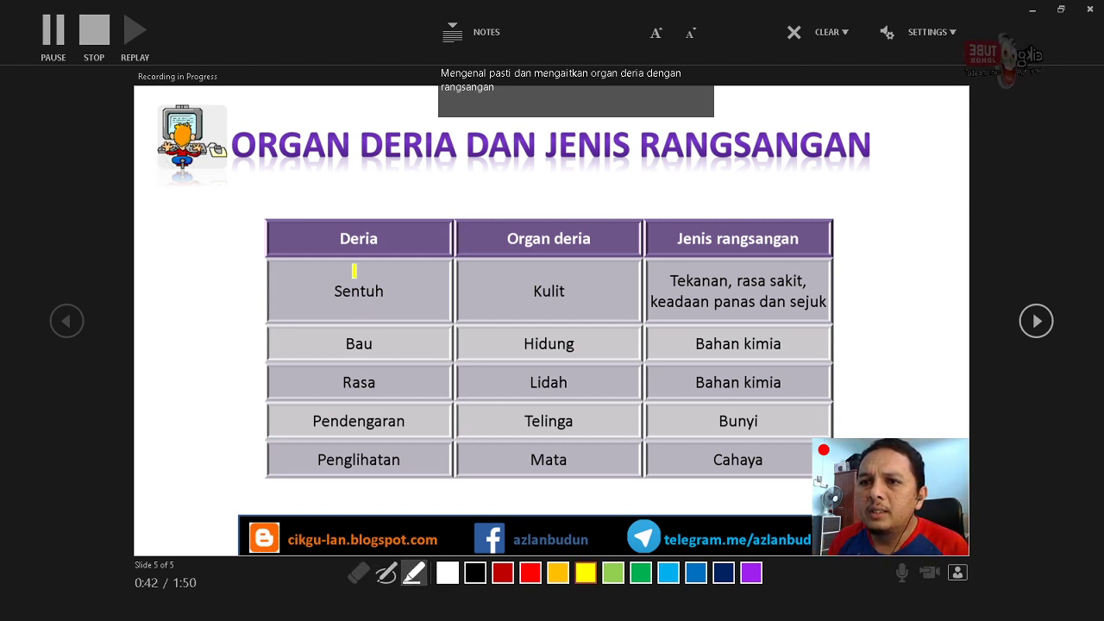
left_click_drag(335, 238, 380, 239)
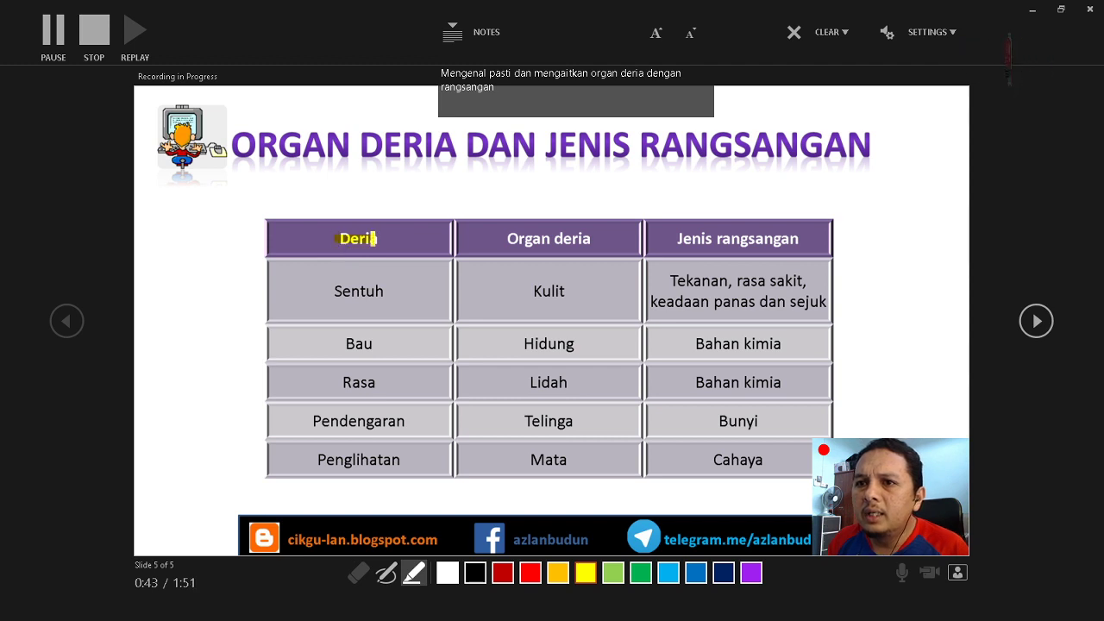
left_click_drag(336, 291, 384, 292)
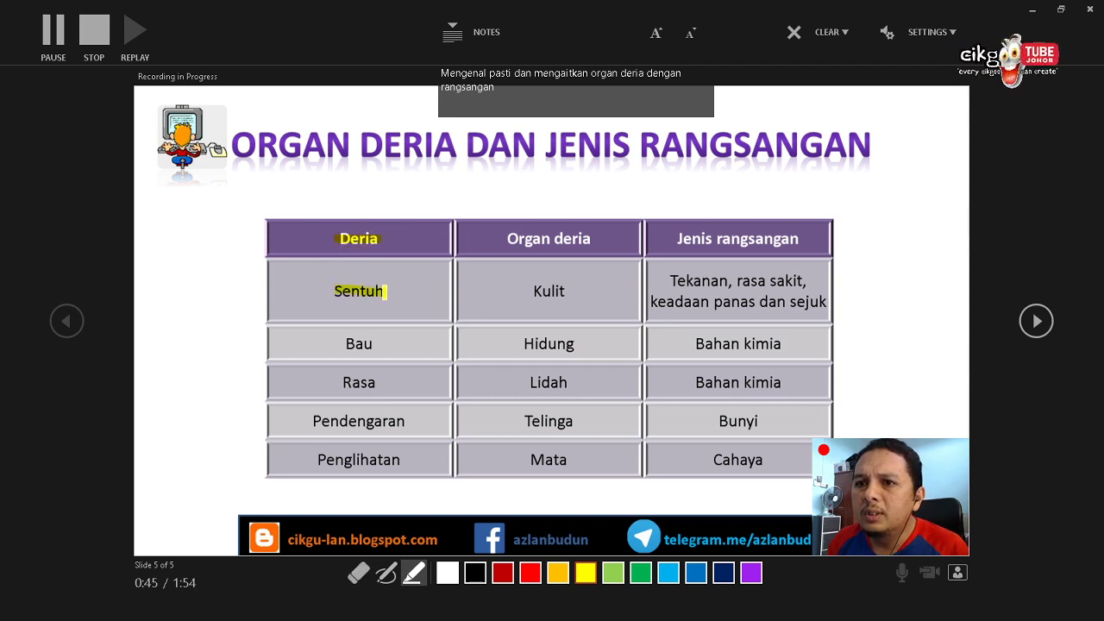
left_click_drag(345, 345, 378, 346)
left_click_drag(345, 386, 392, 389)
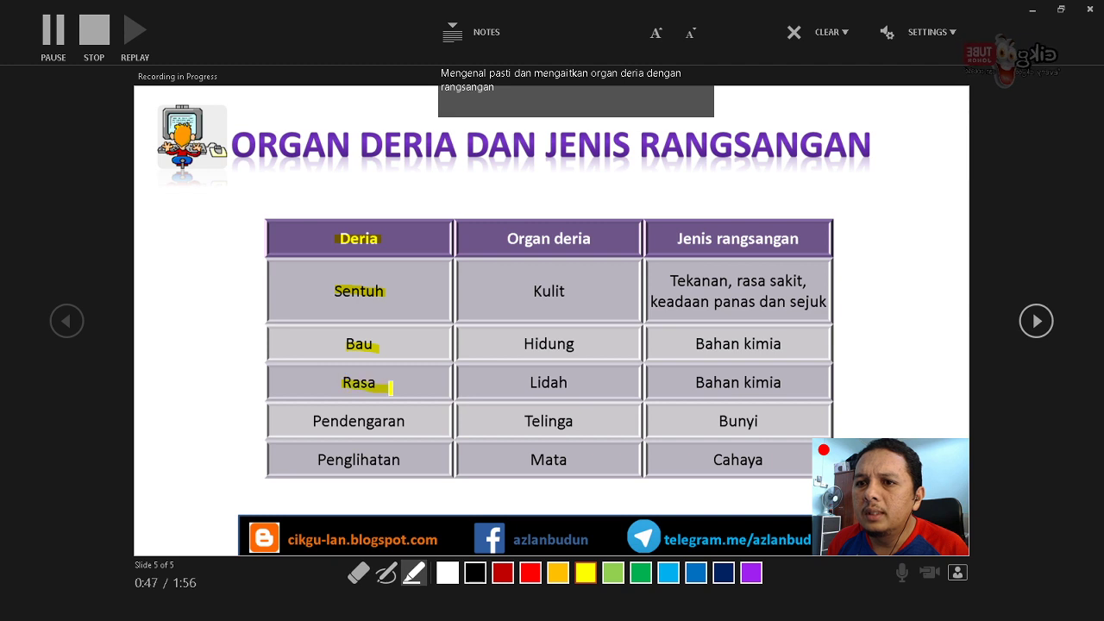
left_click_drag(319, 424, 424, 437)
left_click_drag(324, 464, 415, 468)
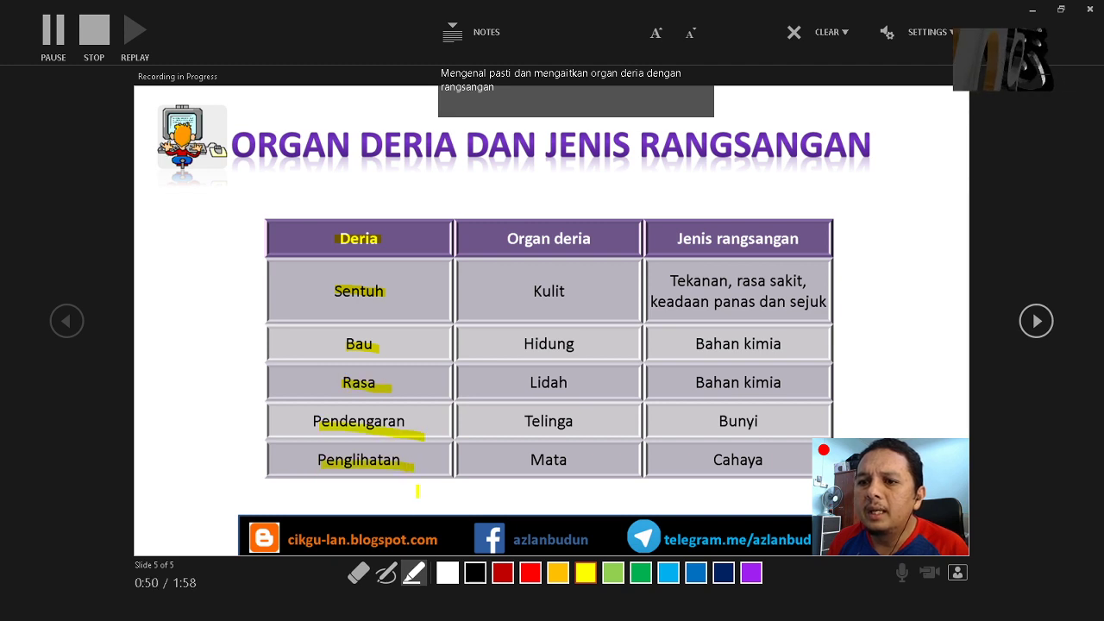
left_click(386, 573)
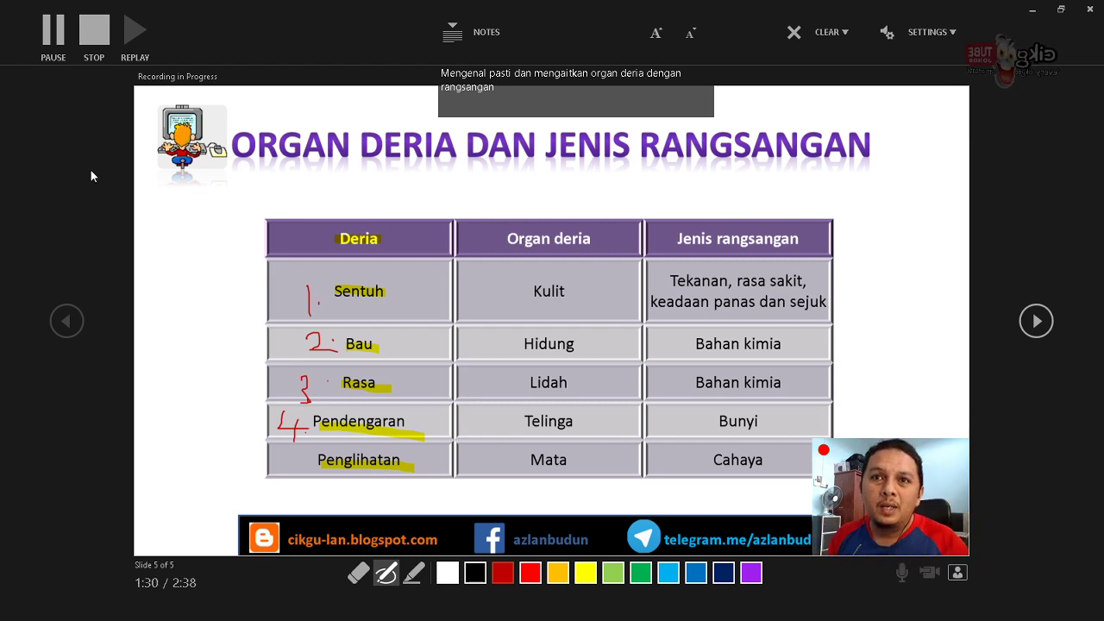
Step: Stop the recording at 2:41, return to the title slide and replay its narration
left_click(94, 47)
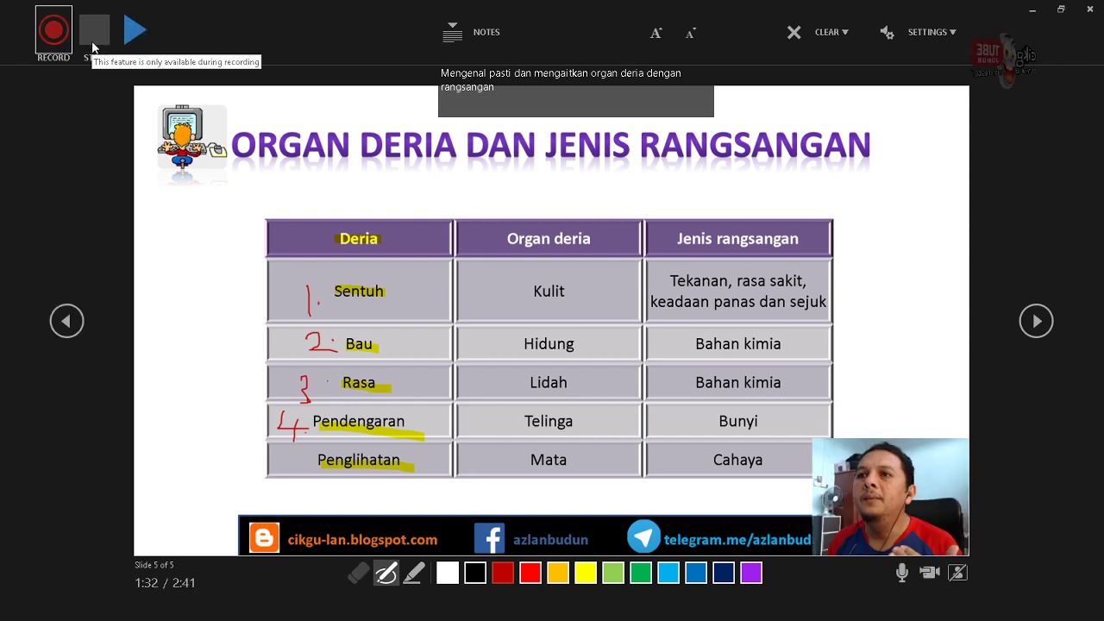
left_click(65, 321)
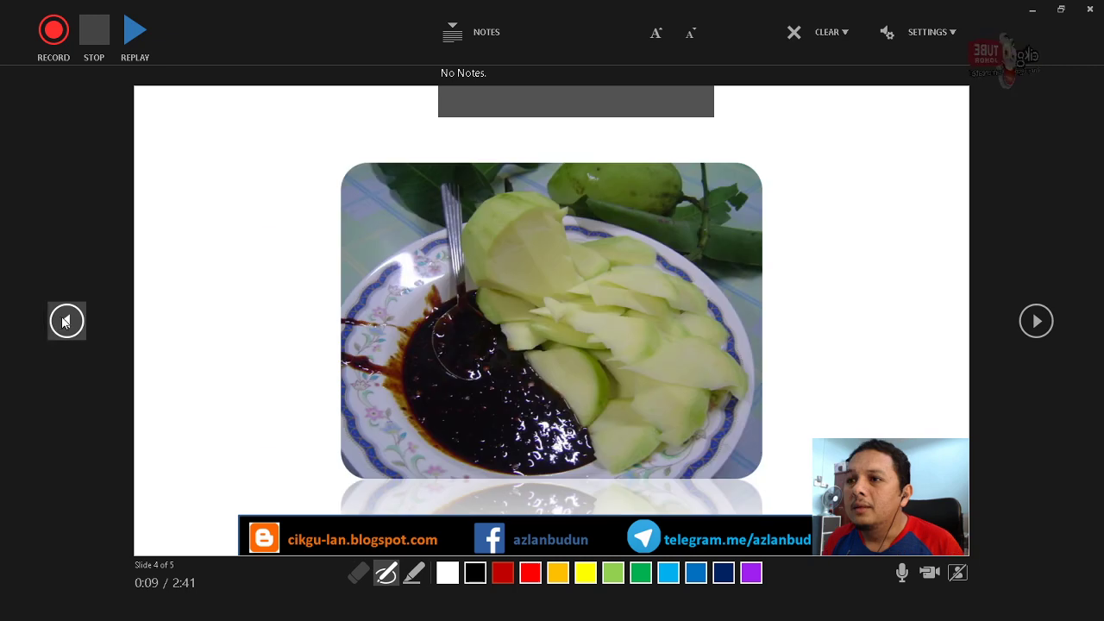
left_click(65, 321)
left_click(64, 321)
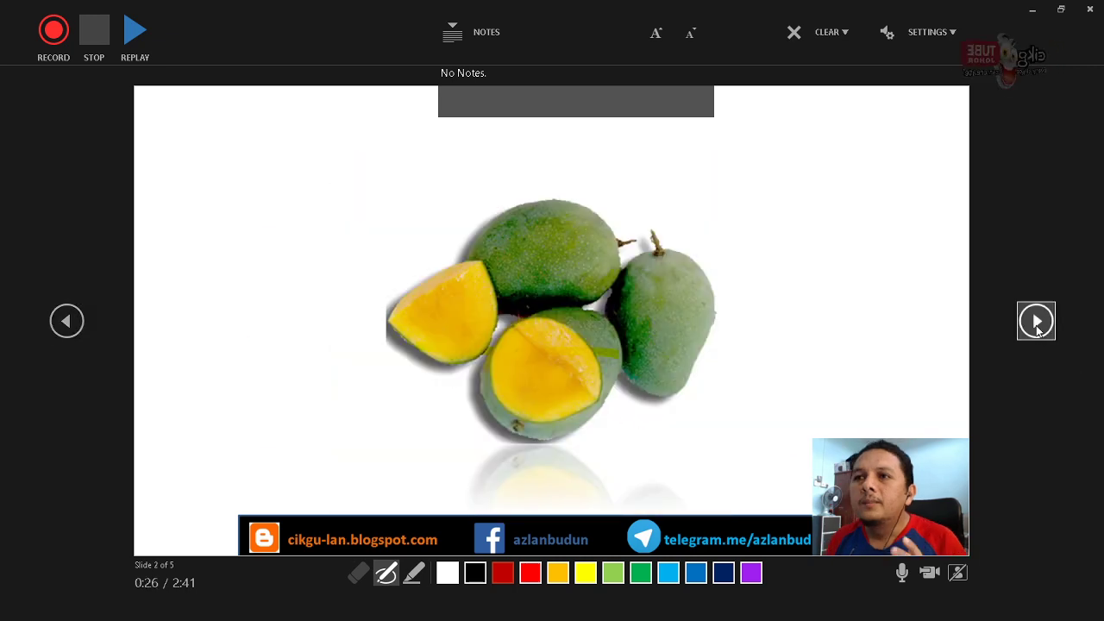
left_click(1036, 320)
left_click(67, 321)
left_click(66, 321)
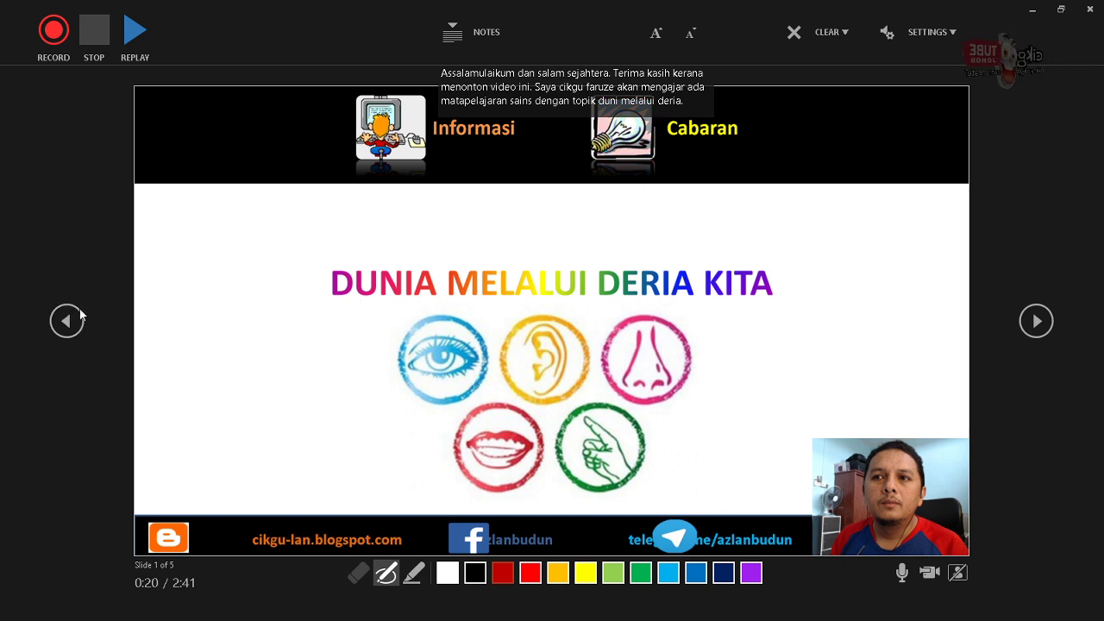
left_click(142, 35)
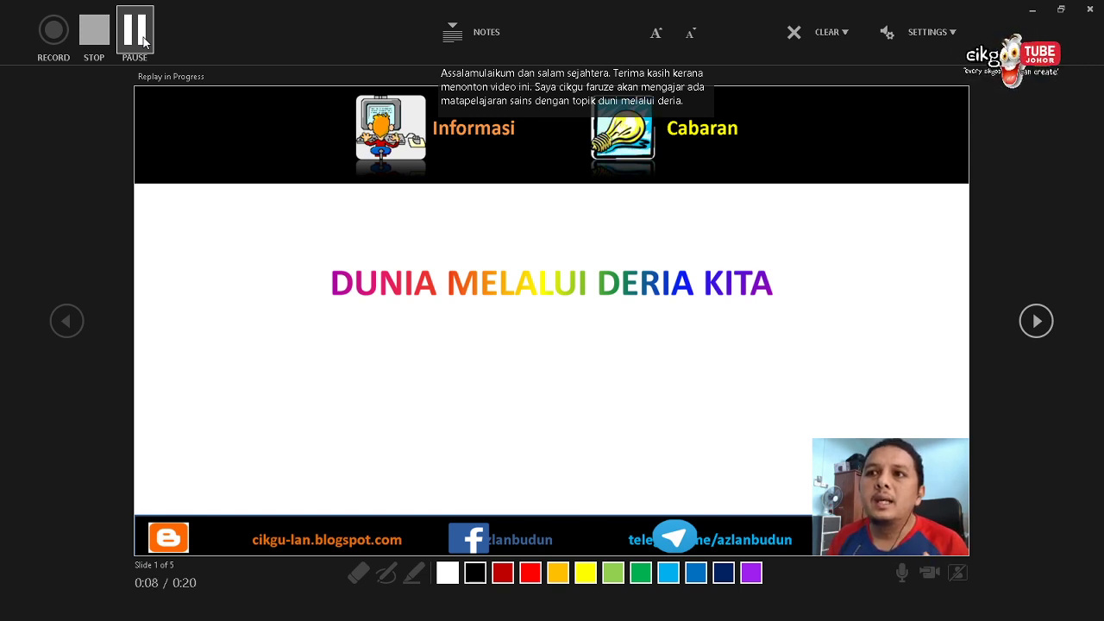
Step: Stop the title slide preview, then move to slide 3 and replay its 0:14 recording
left_click(144, 42)
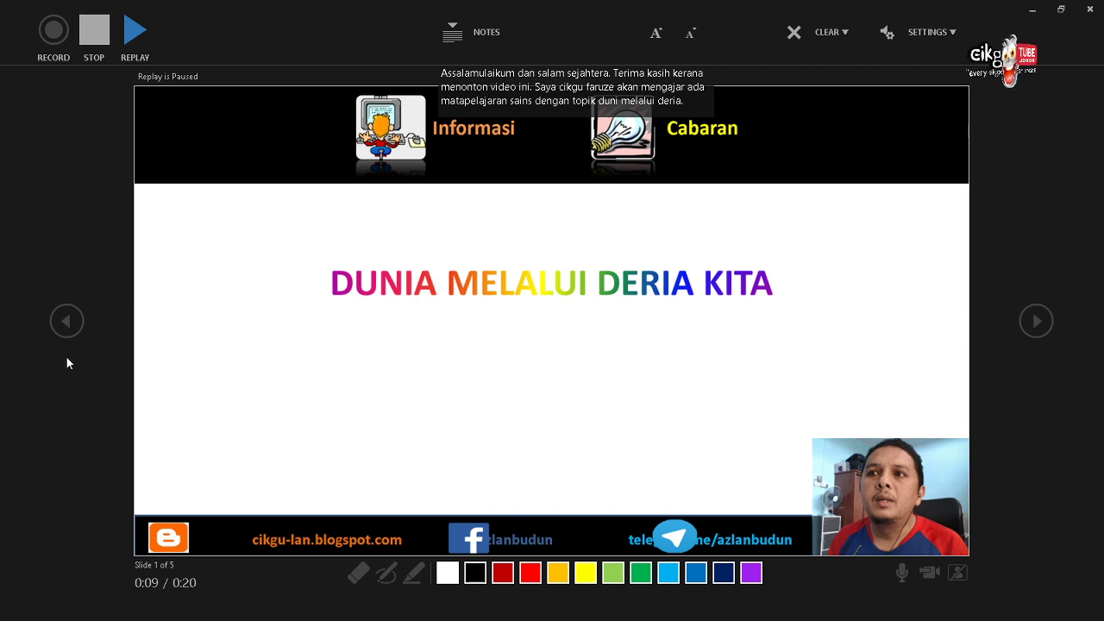
left_click(95, 48)
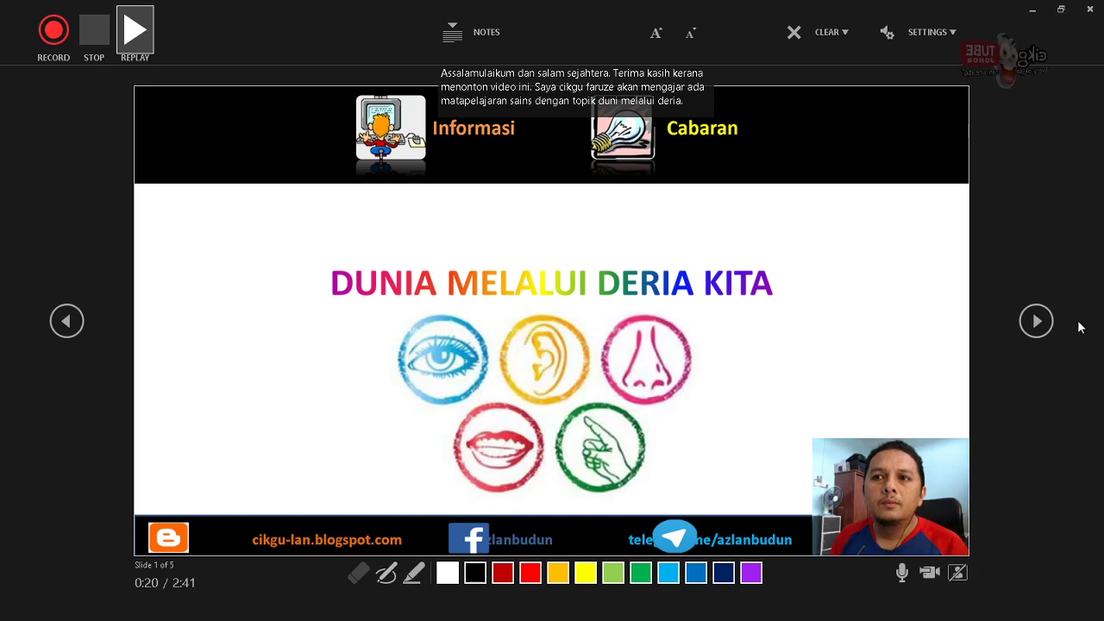
left_click(1038, 323)
left_click(1038, 323)
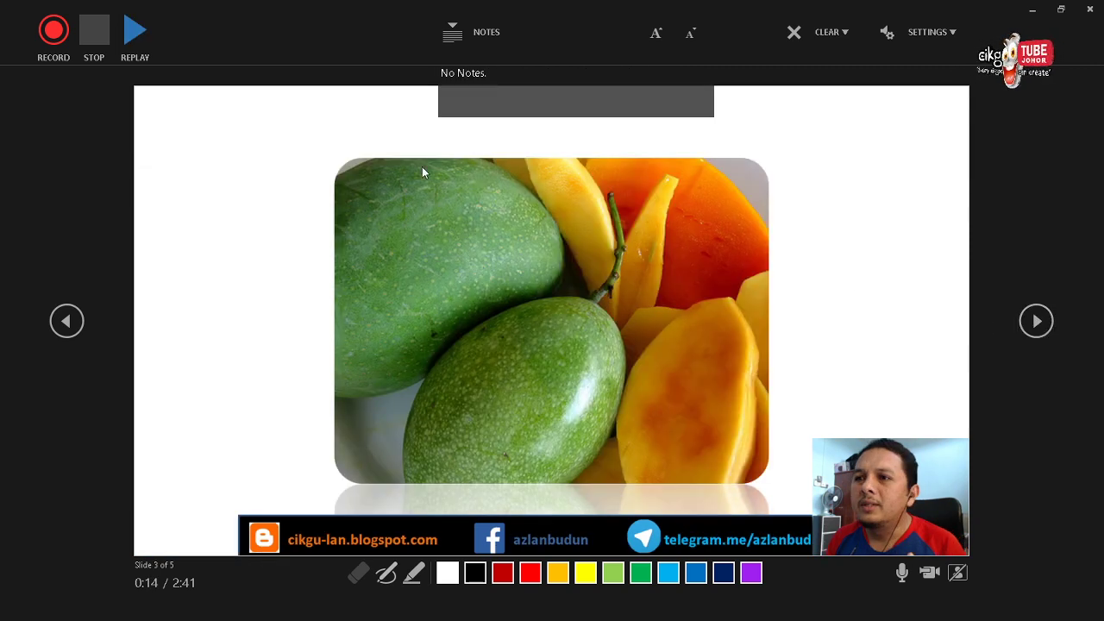
left_click(131, 43)
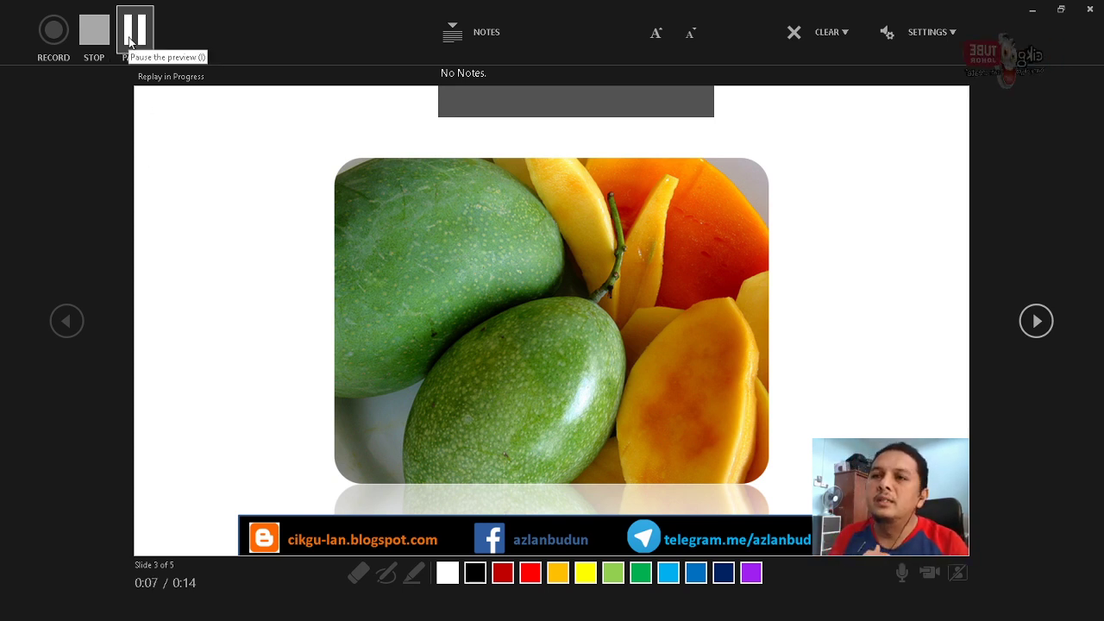
left_click(94, 30)
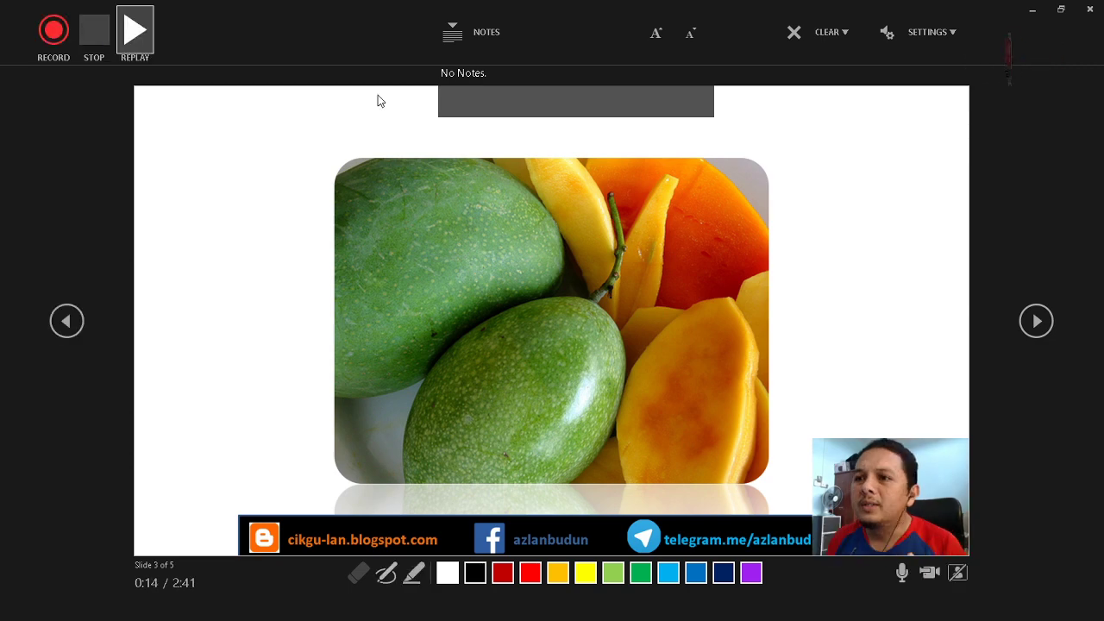
Step: Move to slide 4 and dismiss the Clear options without clearing any recording
left_click(1022, 334)
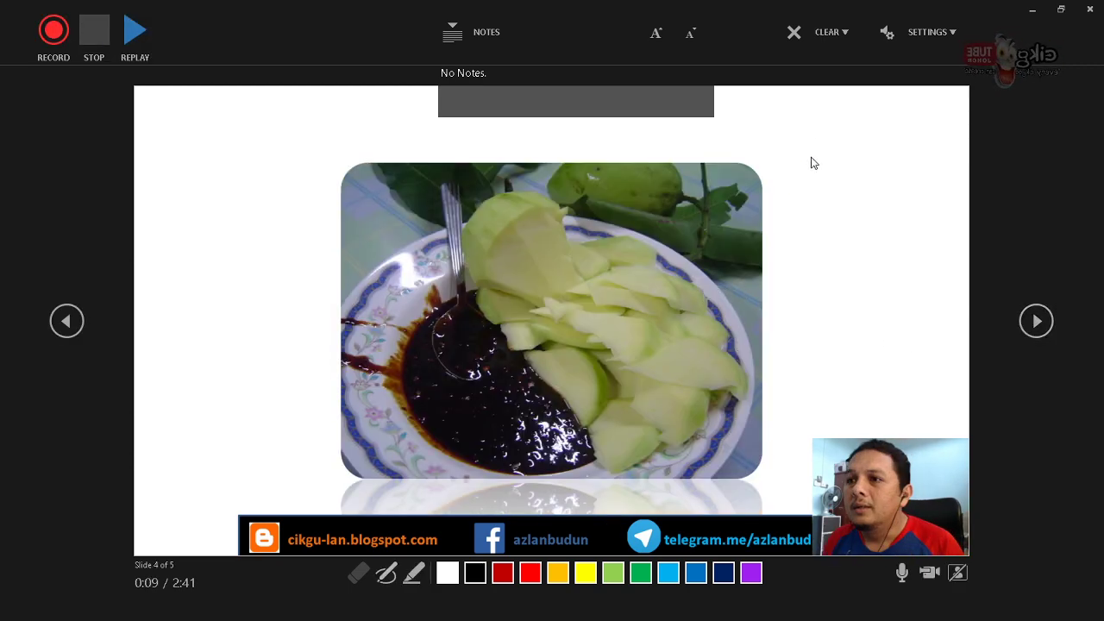
left_click(828, 32)
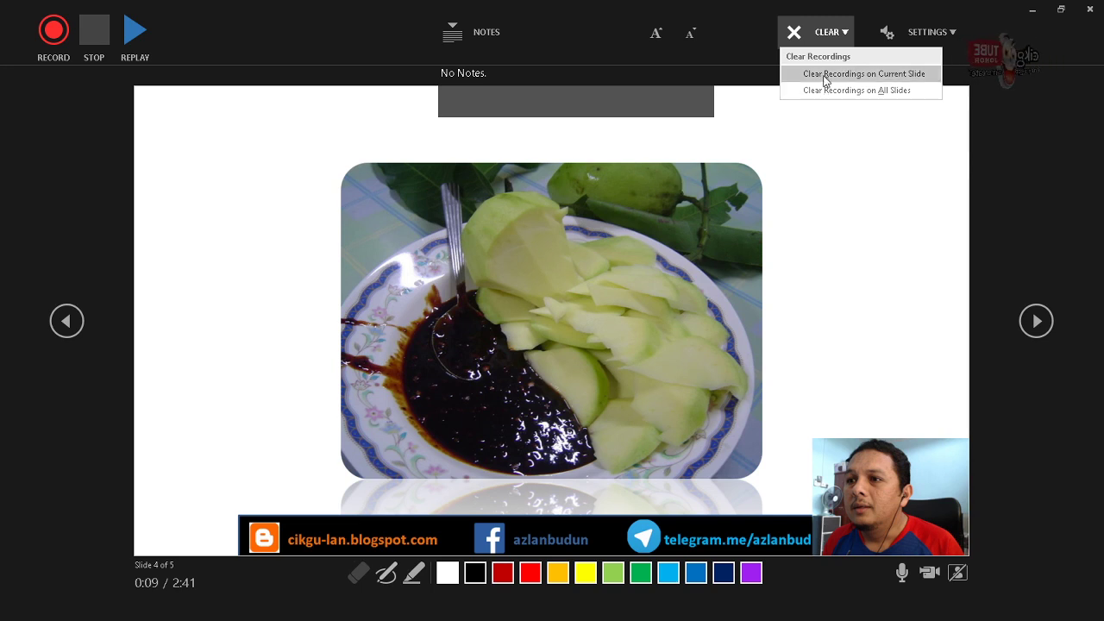
left_click(912, 186)
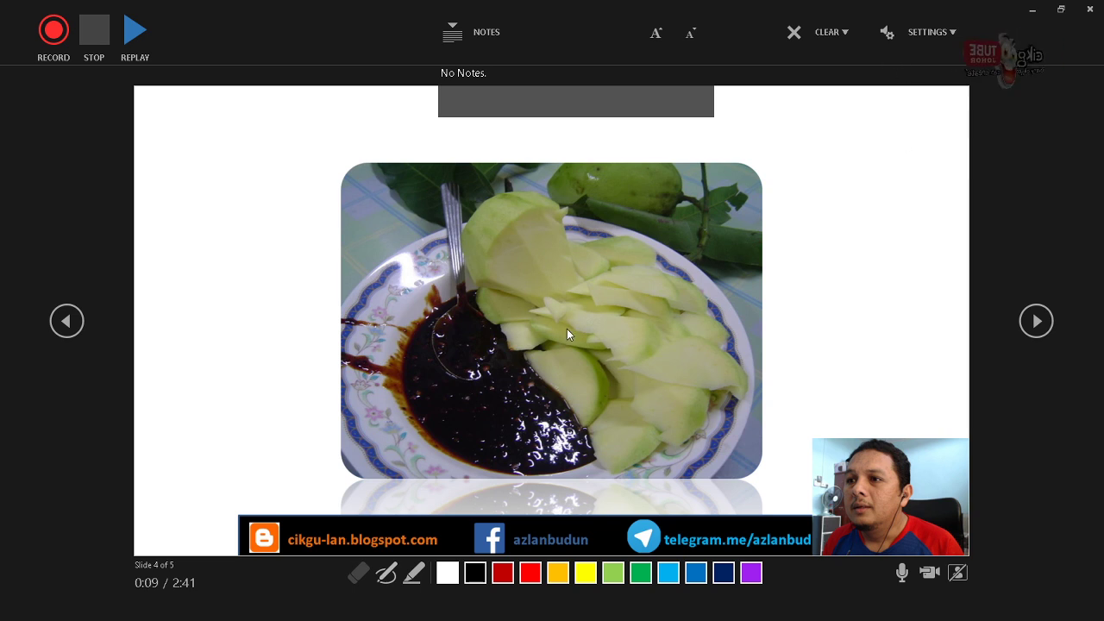
Step: Close the recorder and browse the recorded slides back to the title slide
left_click(1087, 10)
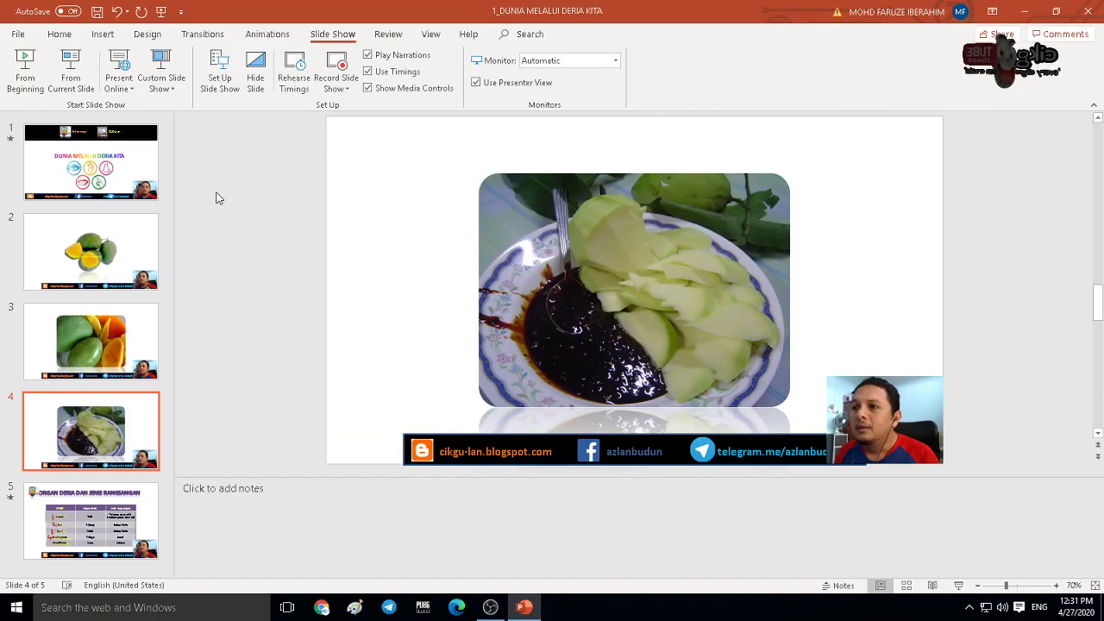
left_click(151, 274)
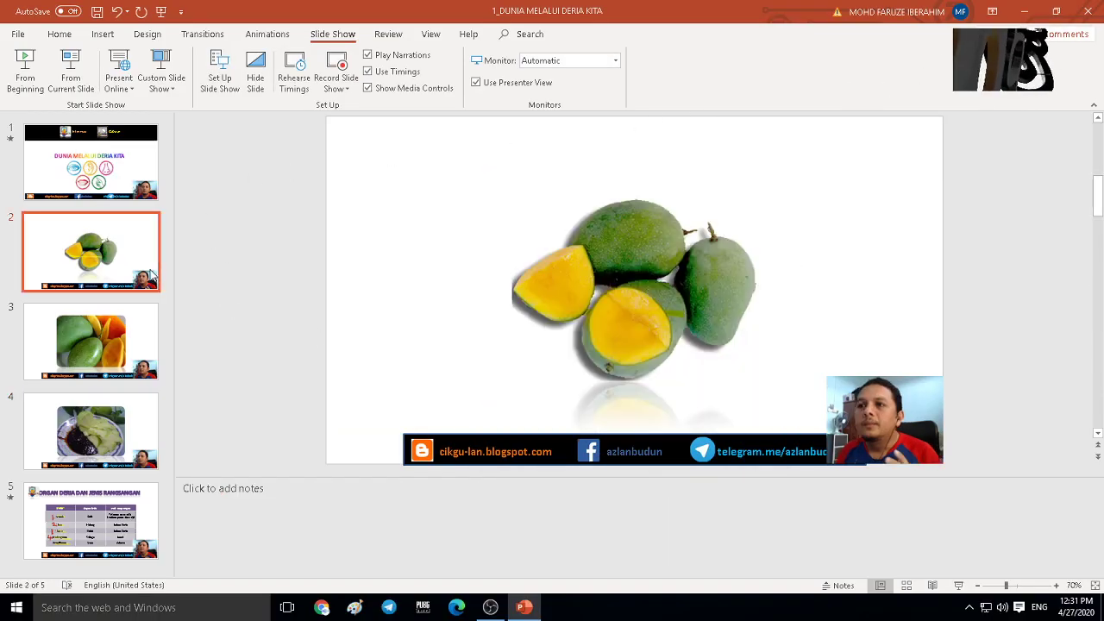
key("Down")
key("Down")
key("Down")
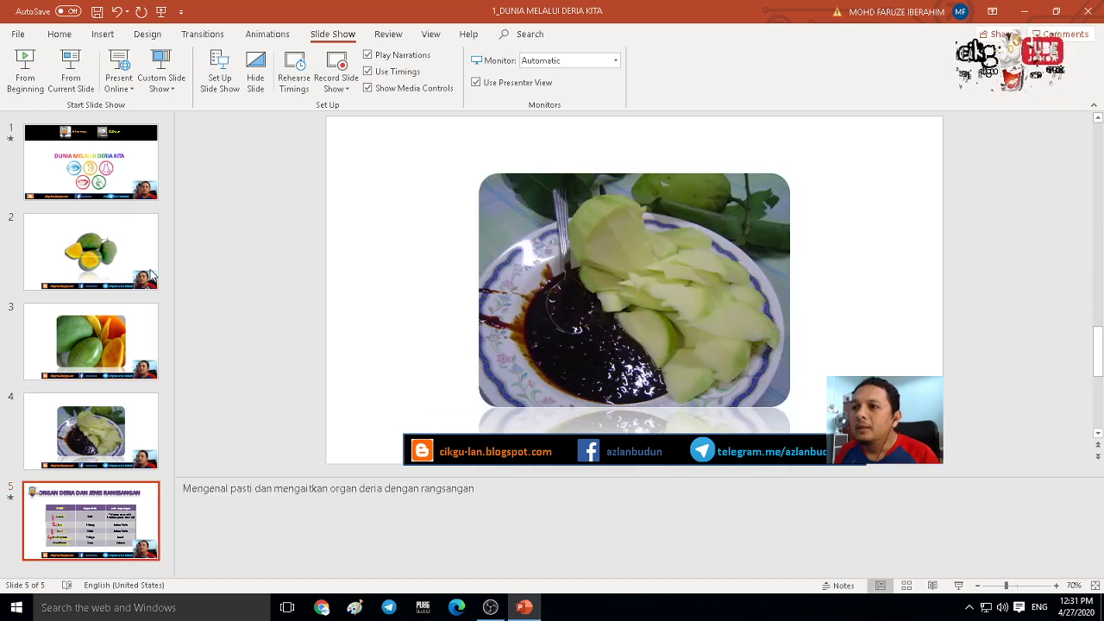
key("Up")
key("Up")
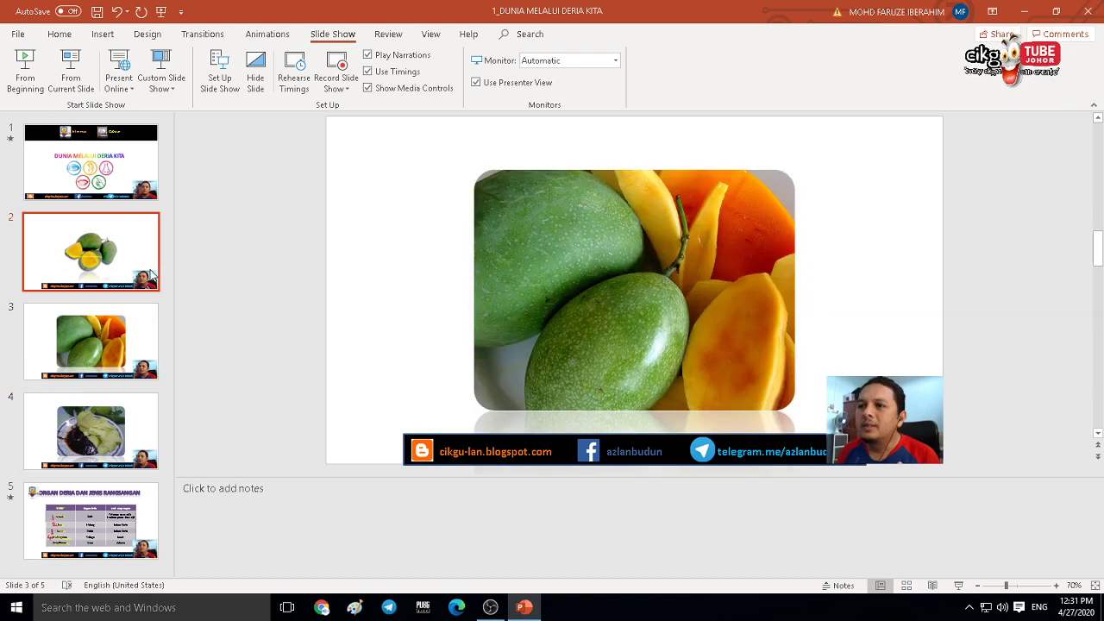
key("Up")
key("Up")
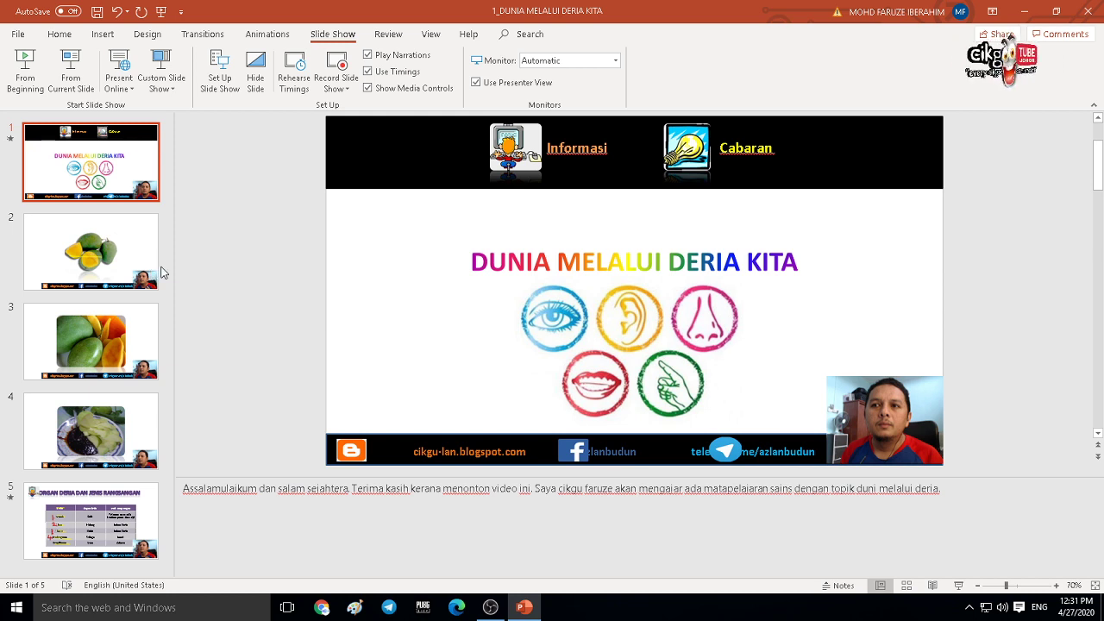
Step: Save the presentation, review the slides, and close the Record Slide Show options unused
left_click(95, 14)
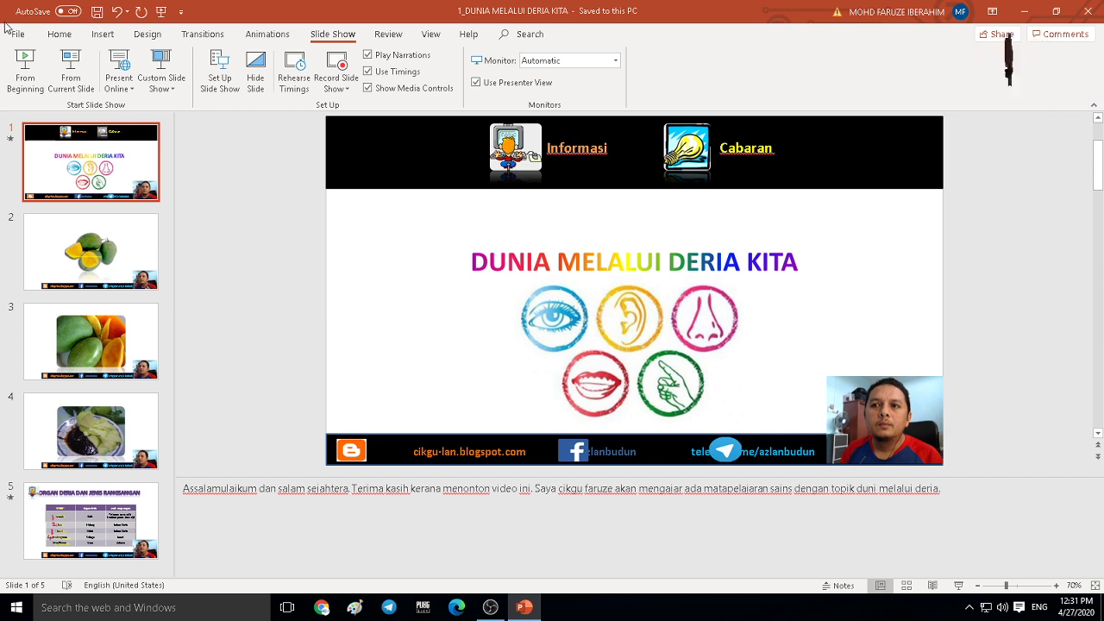
key("Down")
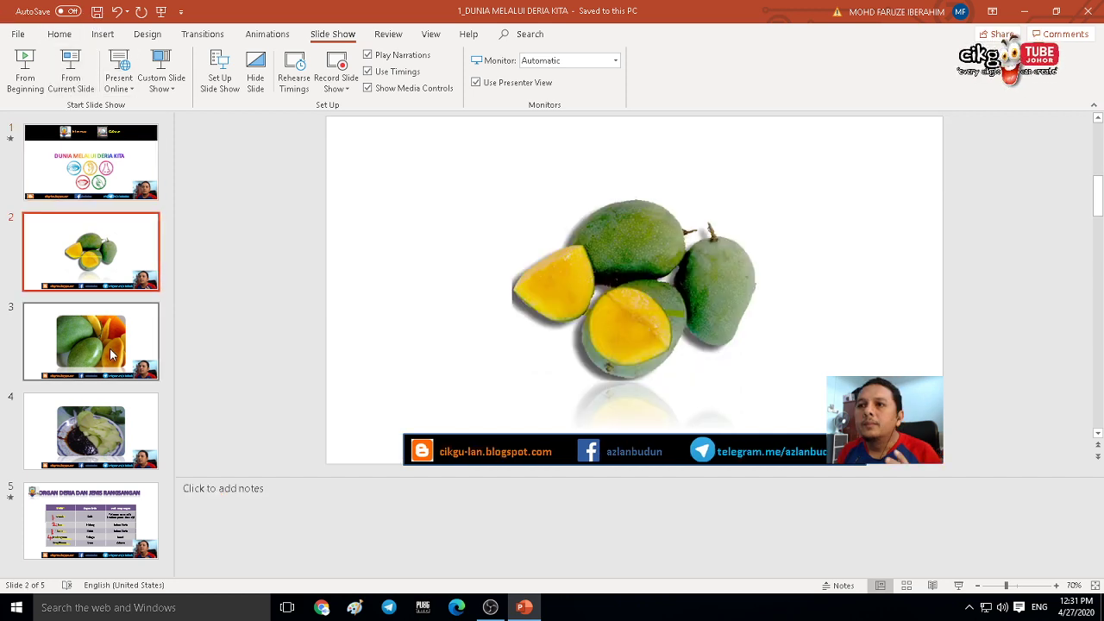
key("Down")
key("Down")
key("Down")
key("Up")
key("Up")
key("Up")
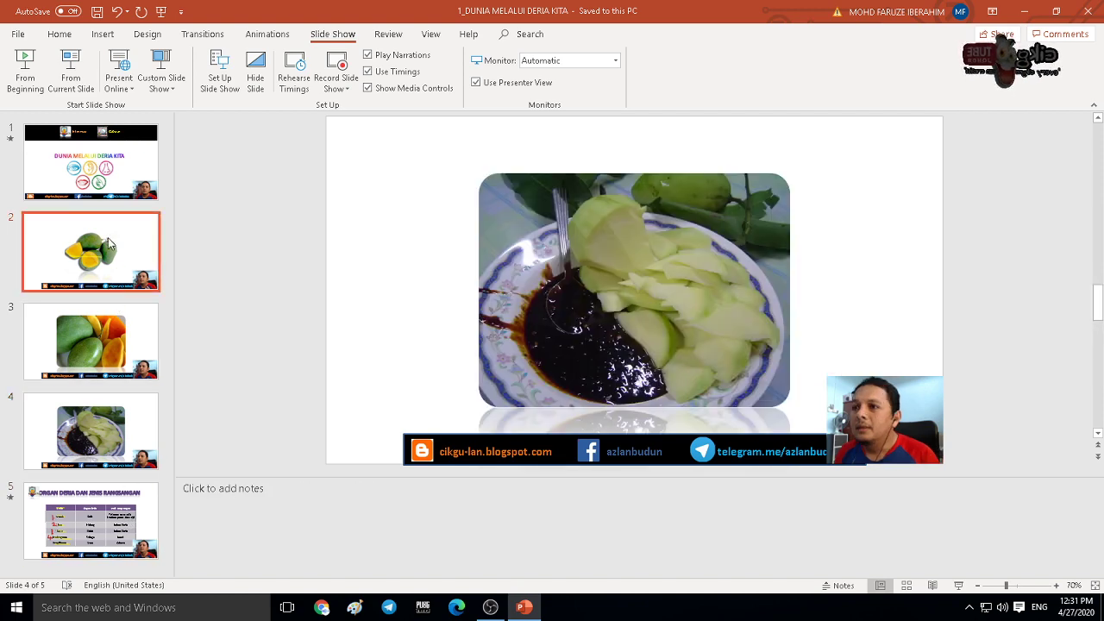
key("Up")
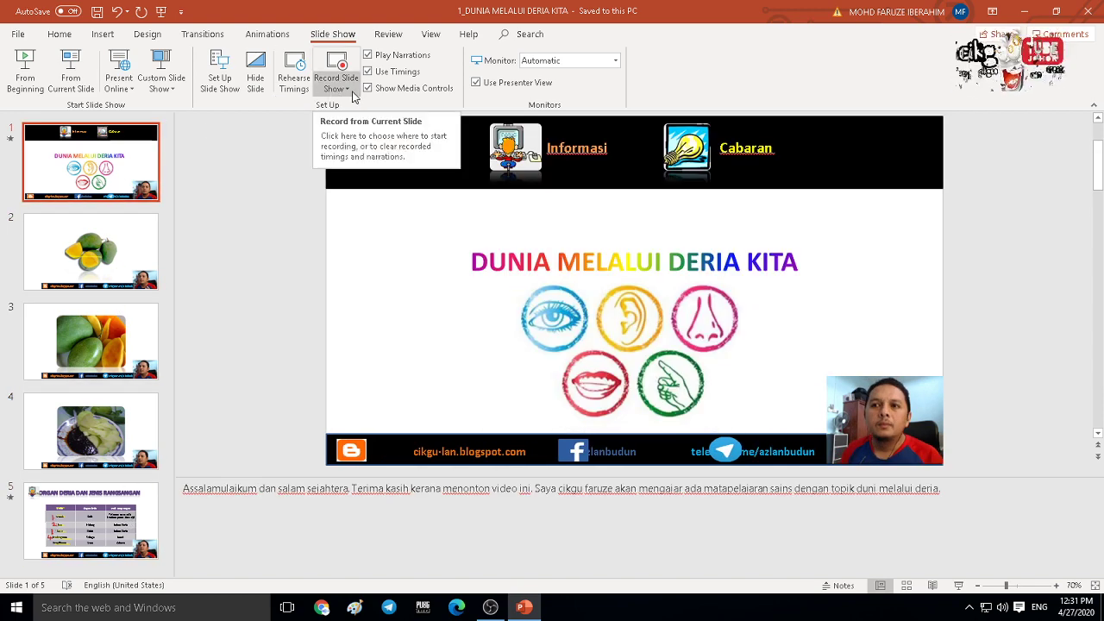
left_click(352, 98)
mouse_move(345, 140)
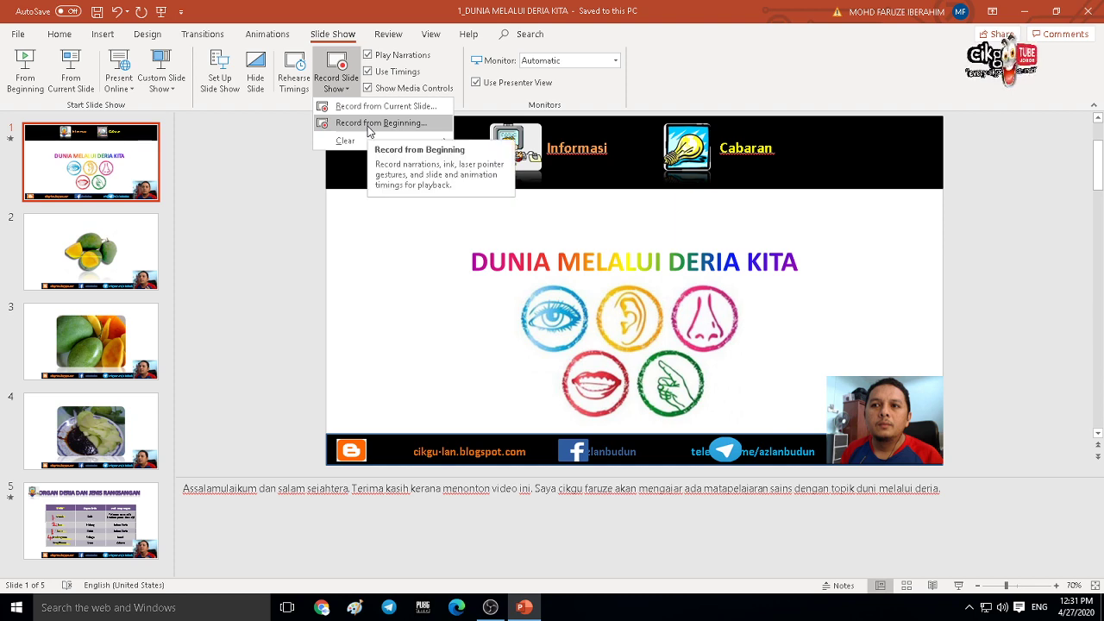
left_click(228, 159)
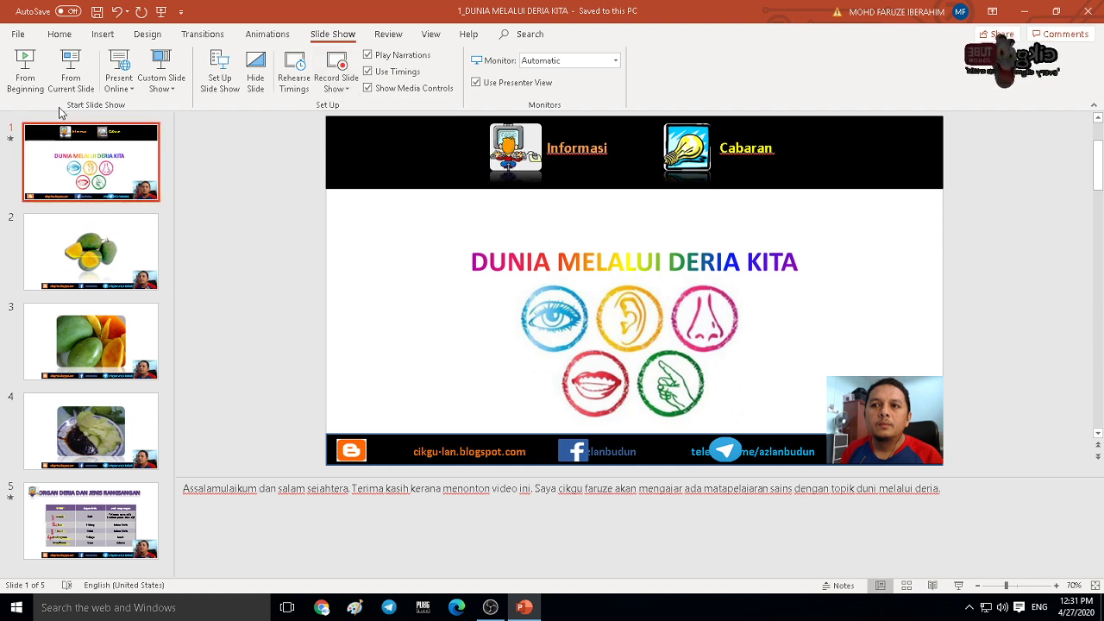
Step: Open File > Export > Create a Video and set the quality to HD (720p)
left_click(18, 35)
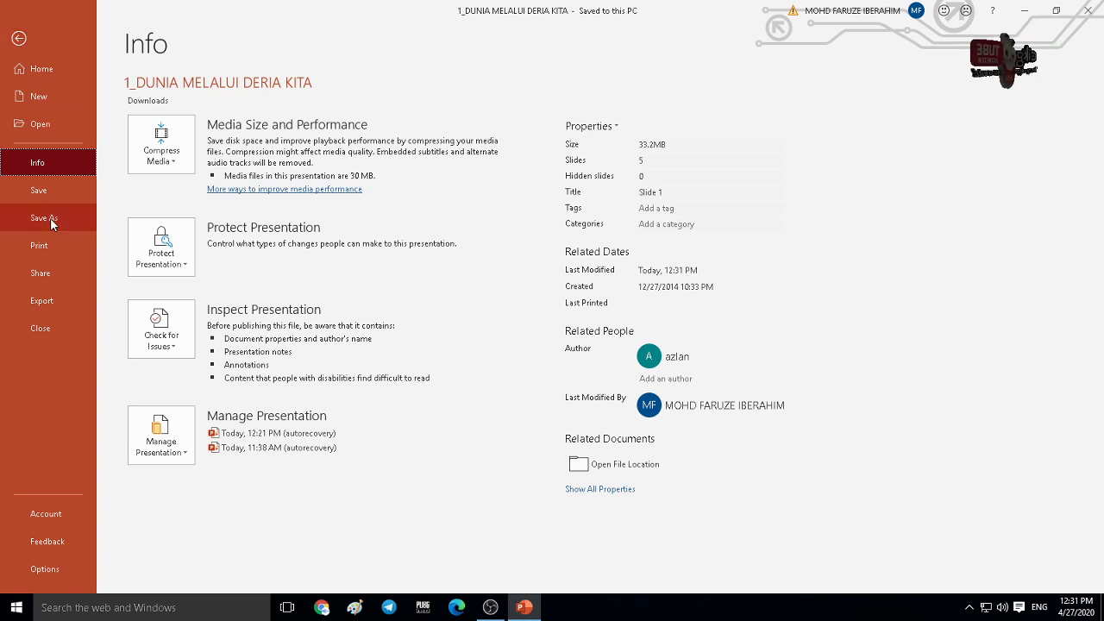
left_click(52, 271)
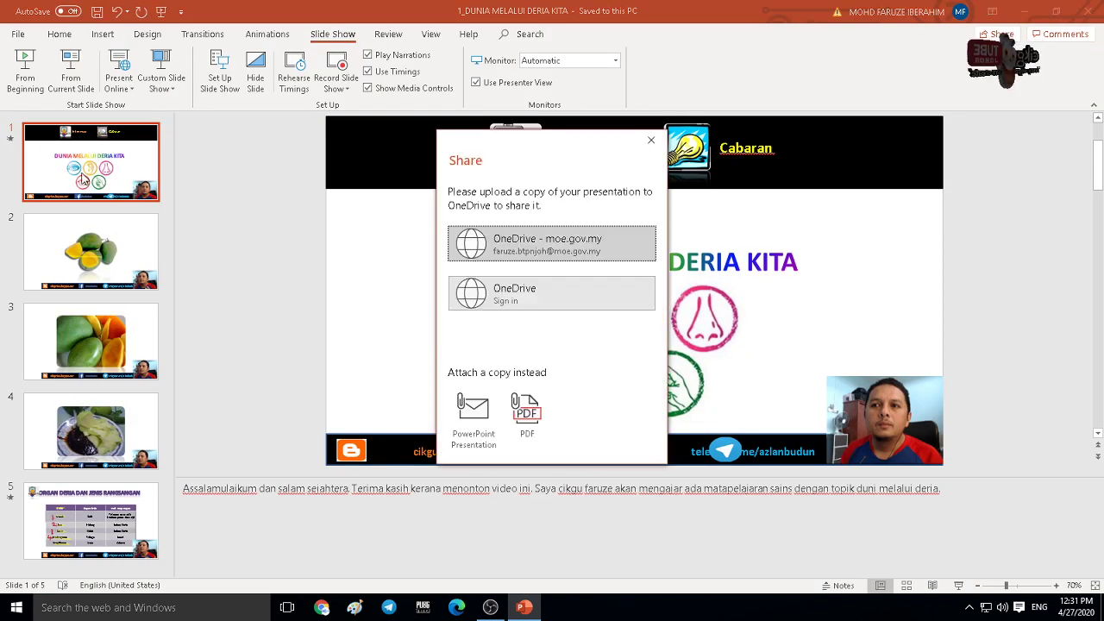
left_click(651, 139)
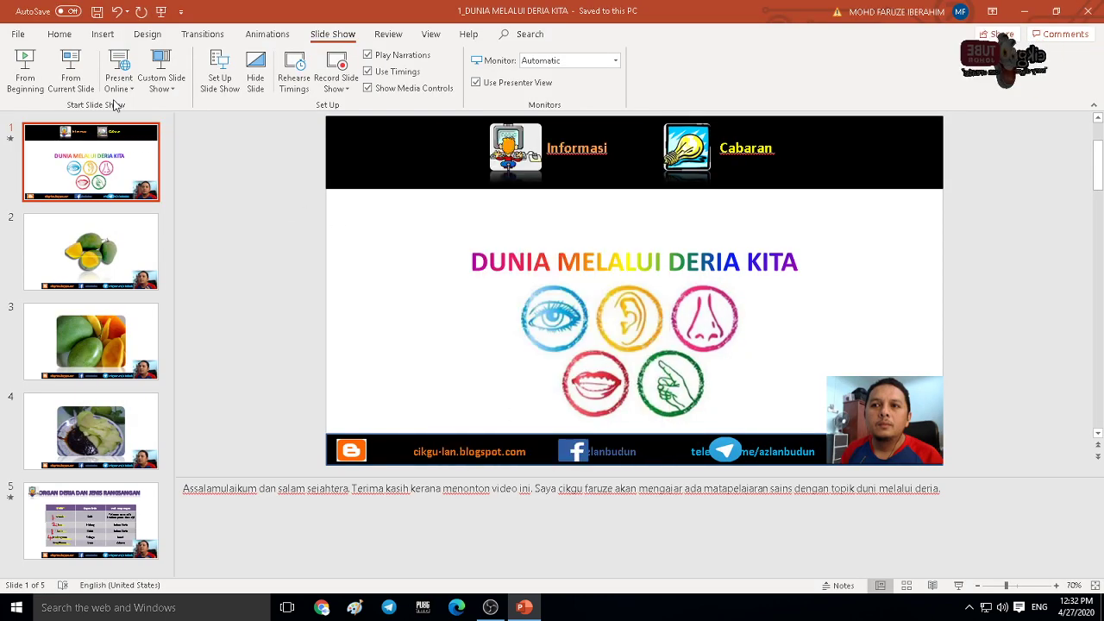
left_click(18, 34)
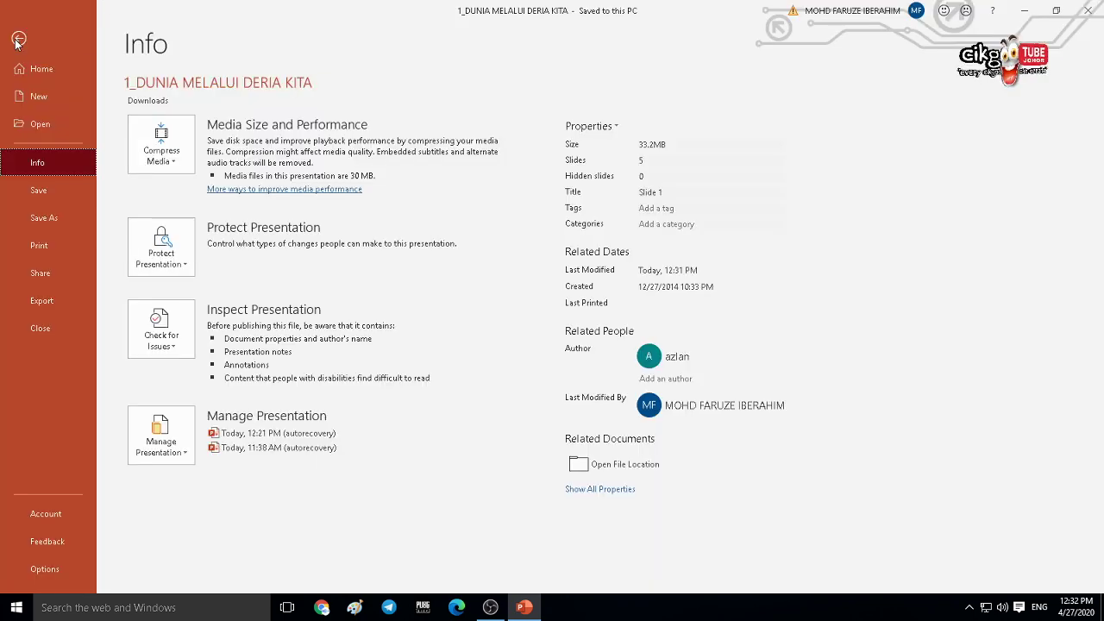
left_click(43, 310)
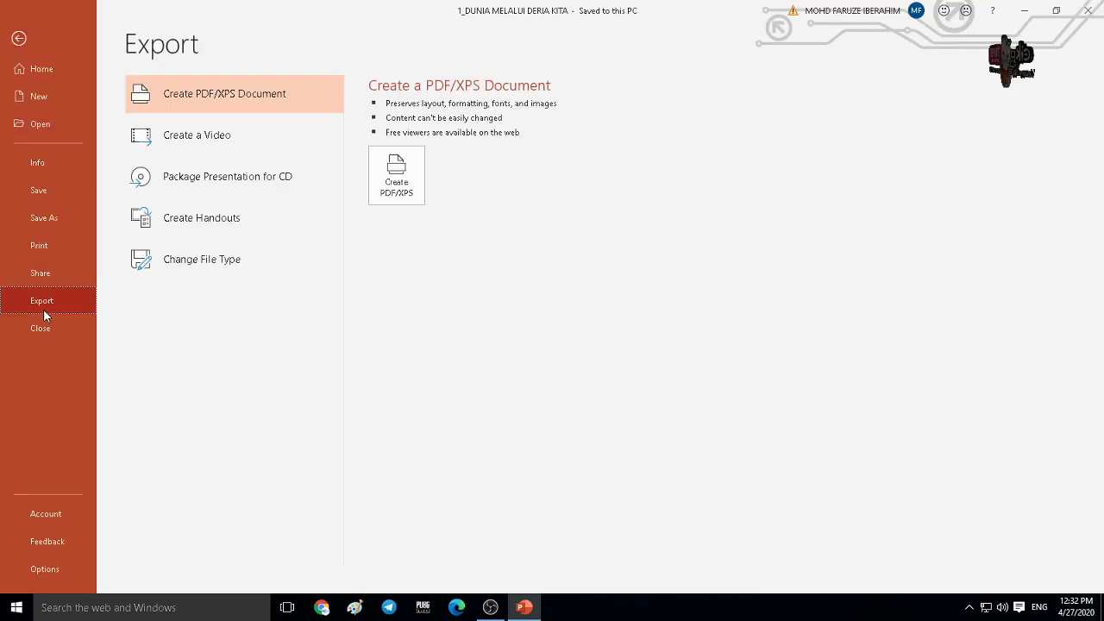
left_click(189, 149)
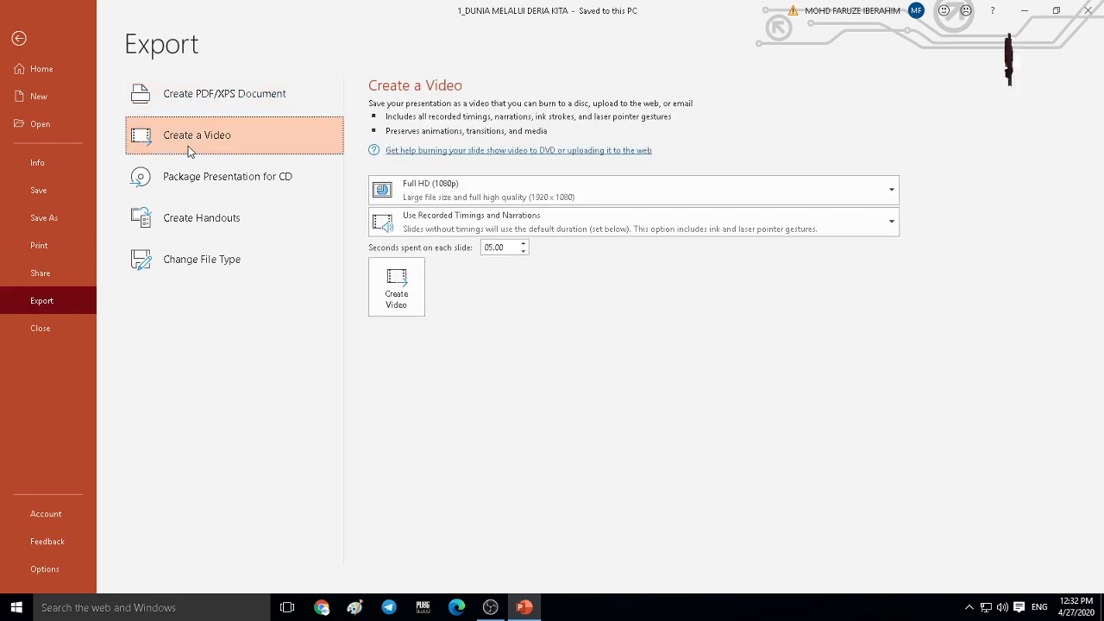
left_click(435, 199)
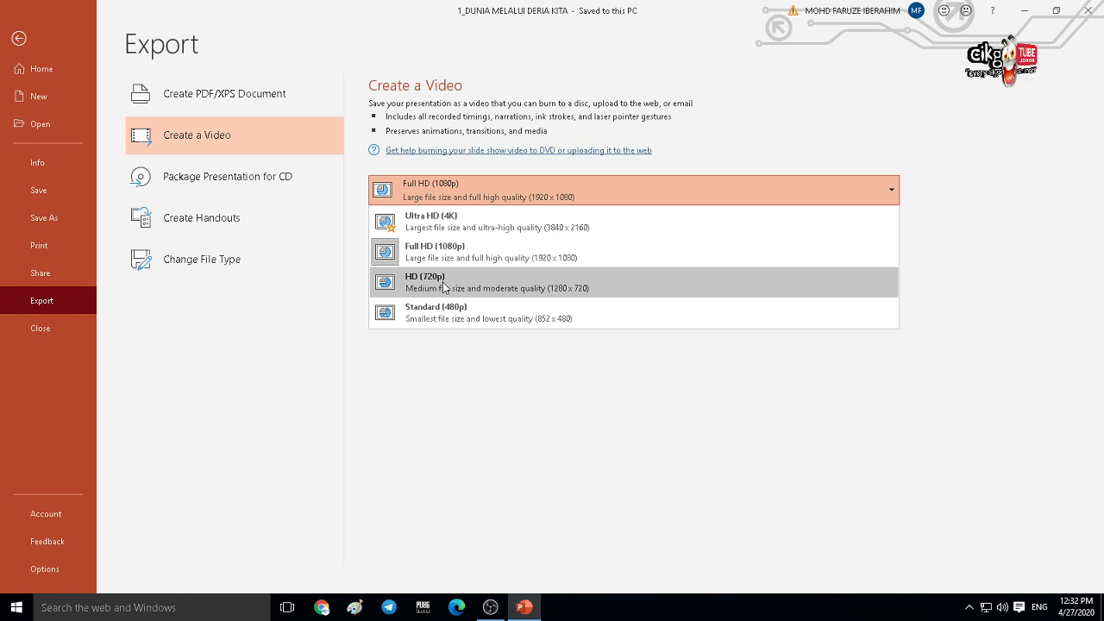
left_click(444, 288)
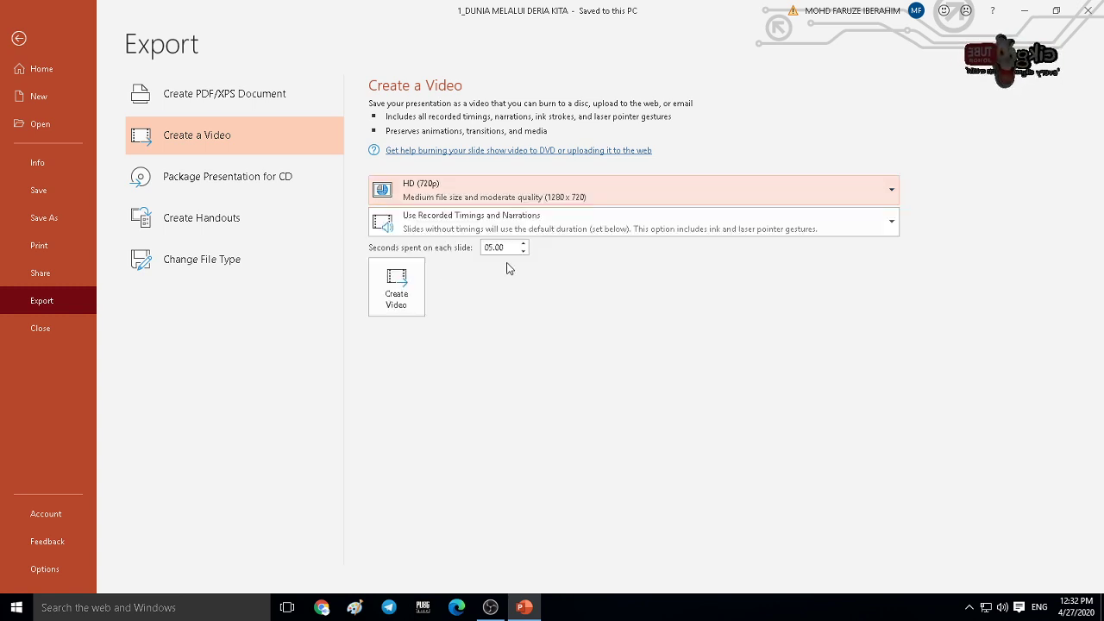
Step: Save the video as 'siap-DUNIA MELALUI DERIA KITA.mp4' on the Desktop, removing the 1_ prefix
left_click(410, 288)
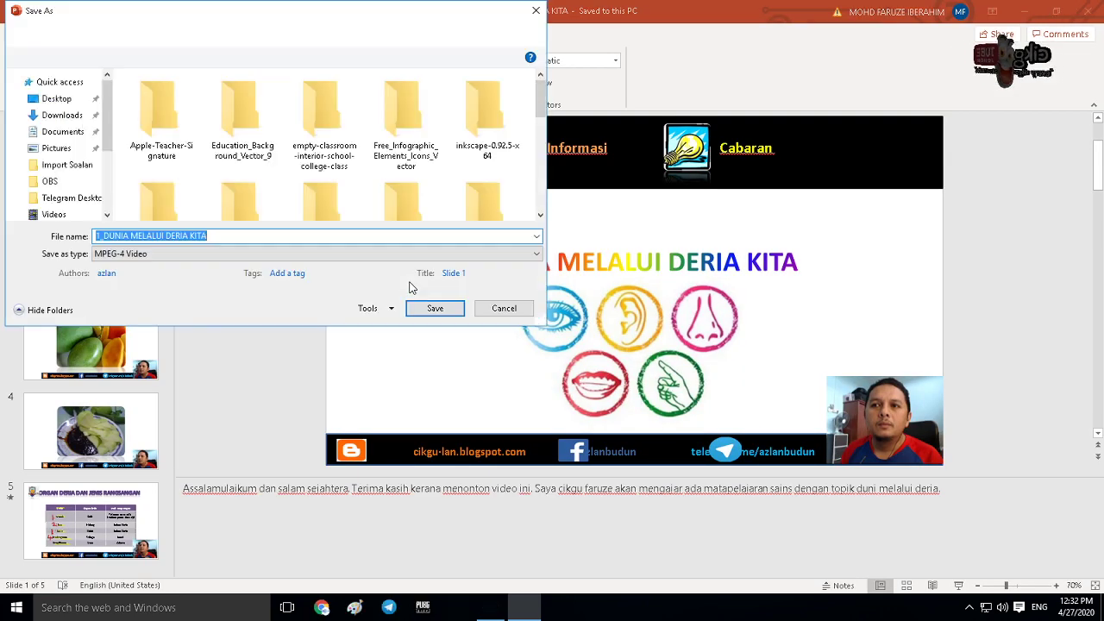
left_click(101, 235)
key("BackSpace")
key("BackSpace")
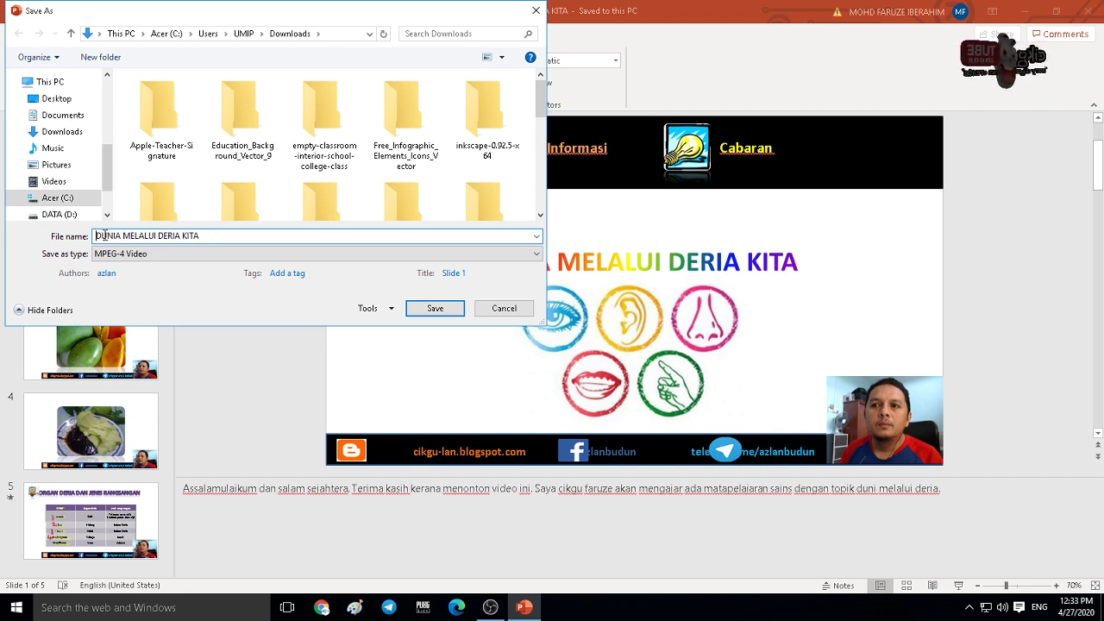
type("siap")
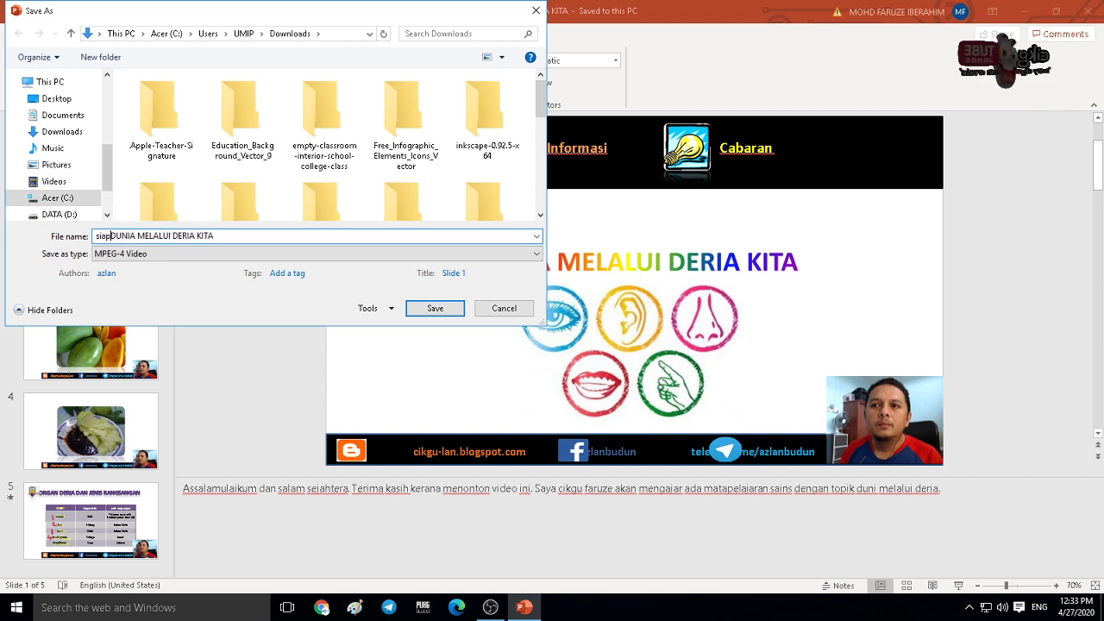
type("-")
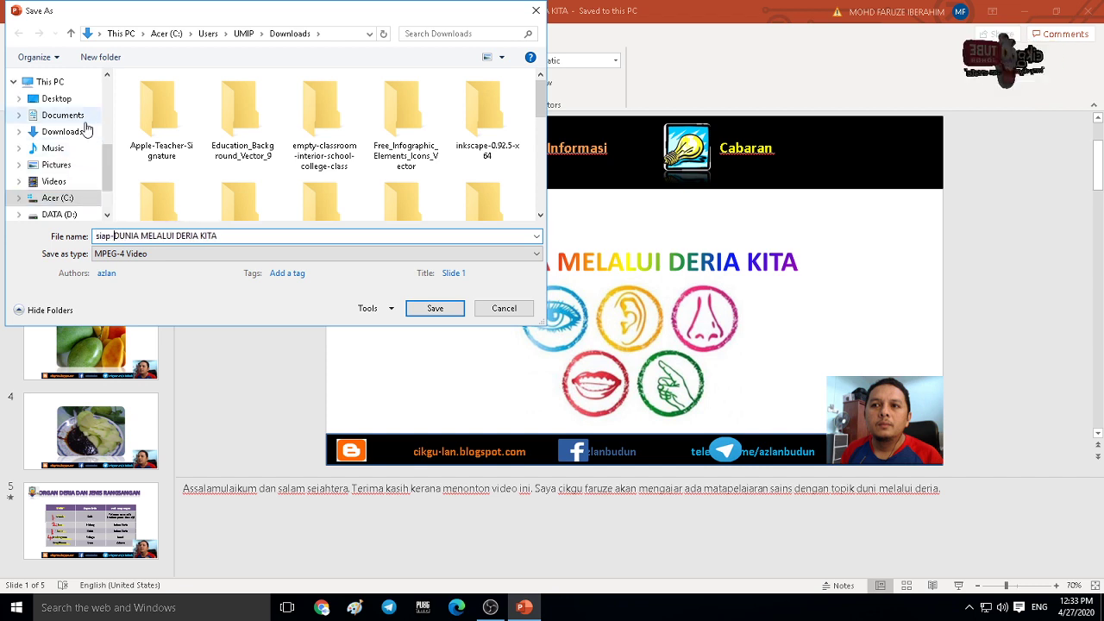
scroll(86, 129, "up", 3)
left_click(69, 100)
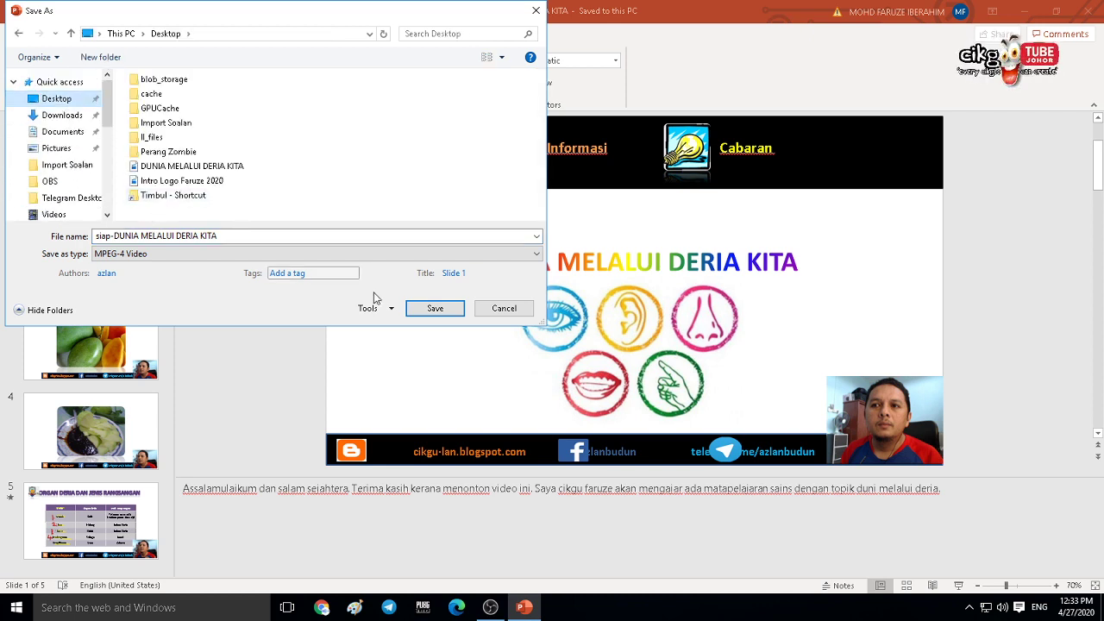
left_click(436, 309)
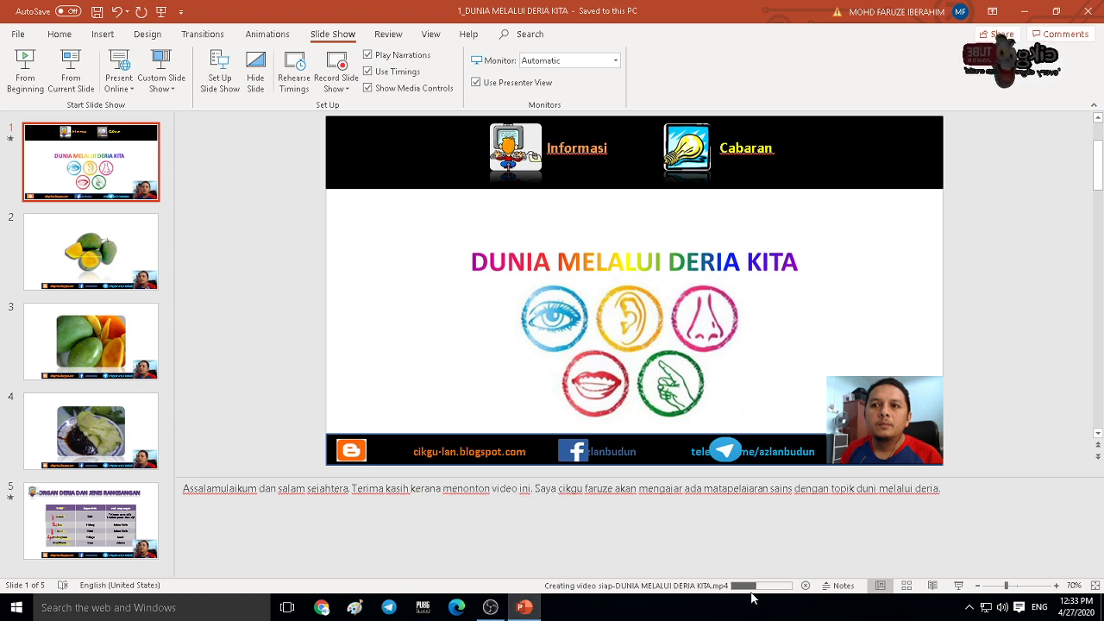
left_click(138, 268)
left_click(148, 336)
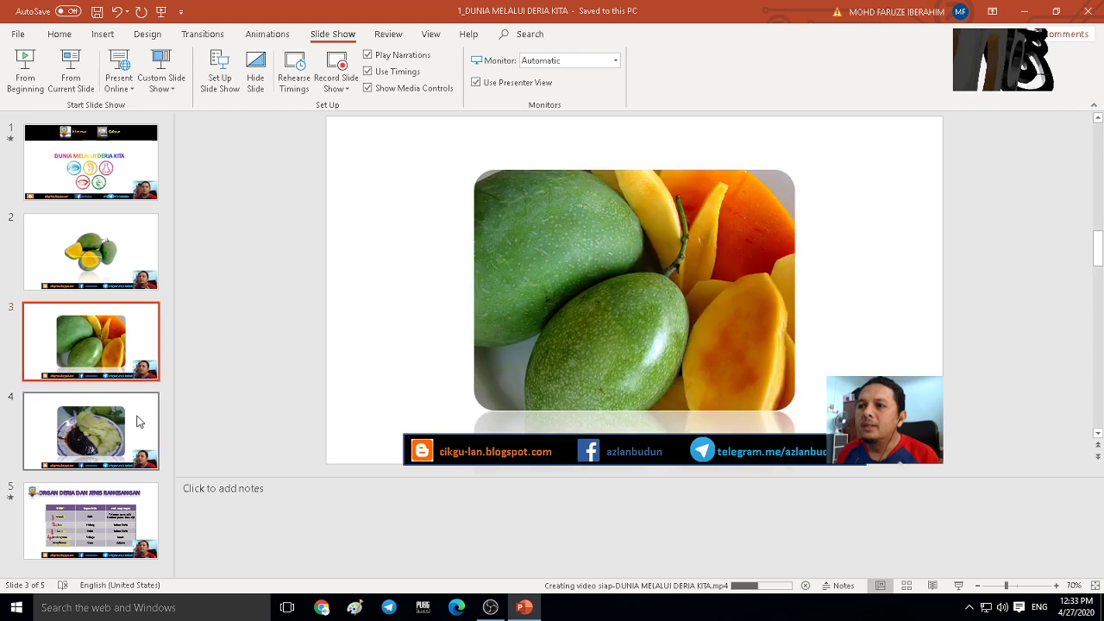
left_click(135, 419)
left_click(138, 517)
left_click(138, 404)
left_click(147, 345)
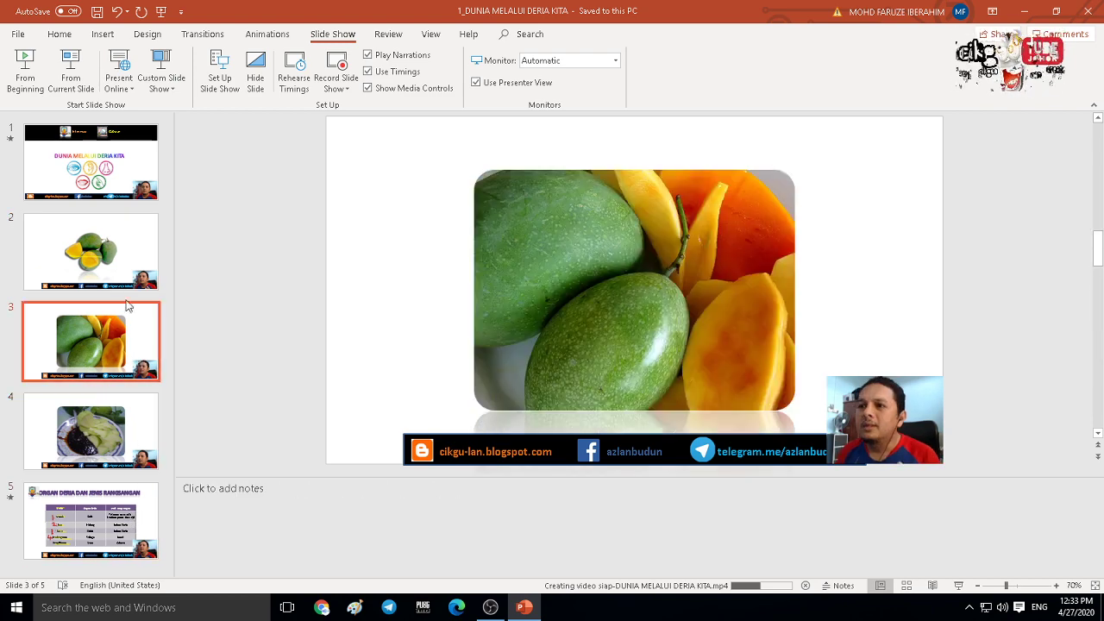
left_click(151, 259)
left_click(151, 168)
left_click(161, 286)
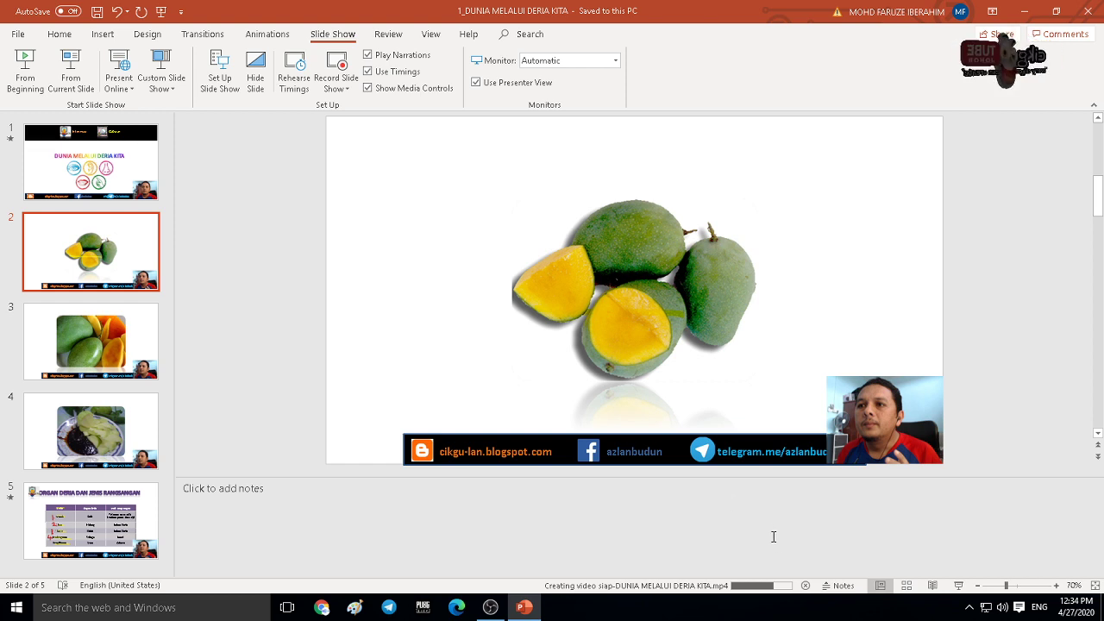
left_click(129, 345)
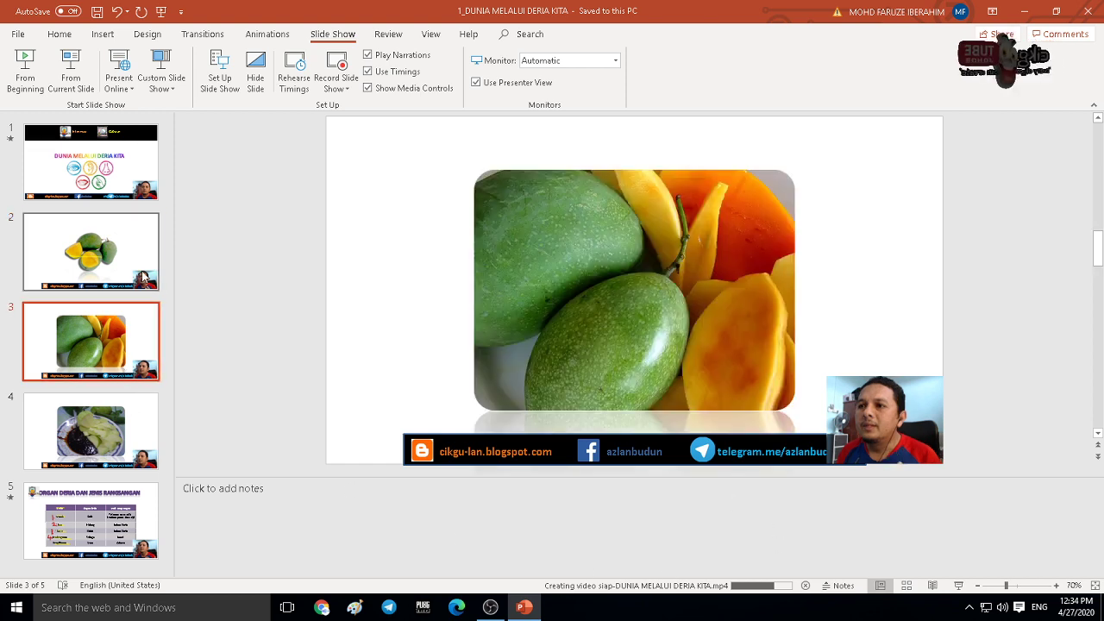
left_click(125, 255)
left_click(125, 181)
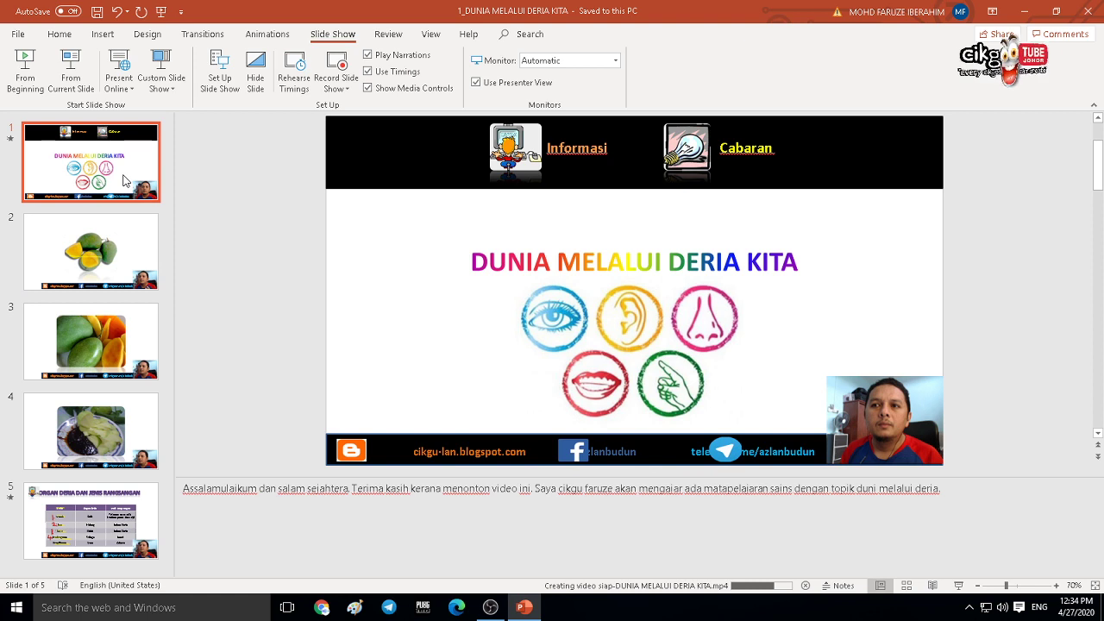
Step: Resize slide 1's webcam video into a smaller box in the bottom-right corner
left_click(866, 393)
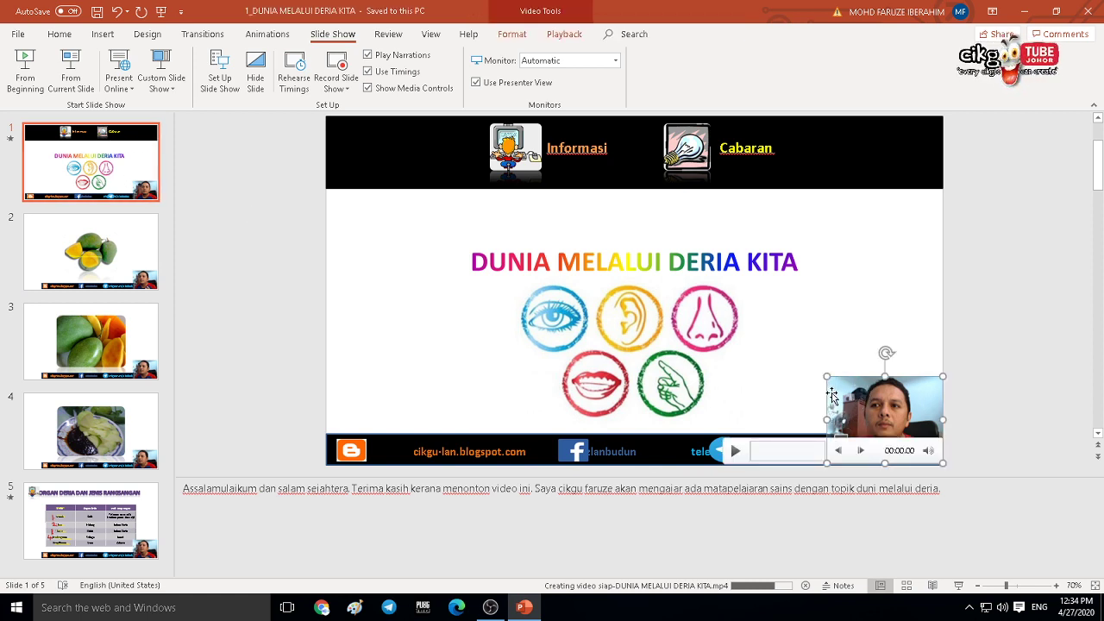
left_click_drag(830, 387, 794, 362)
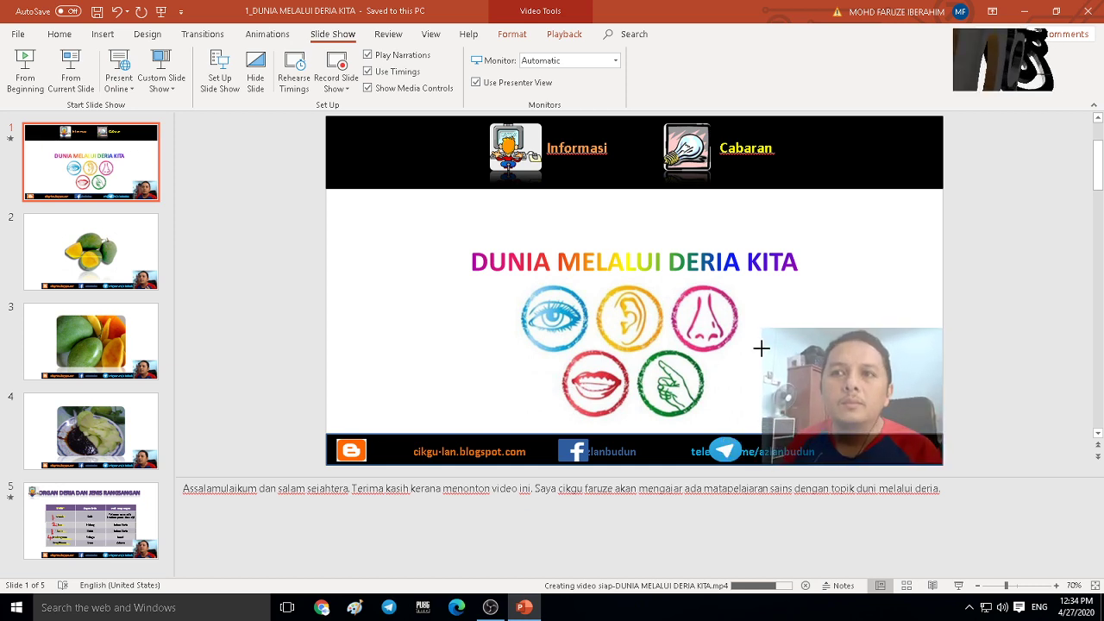
left_click_drag(794, 362, 760, 349)
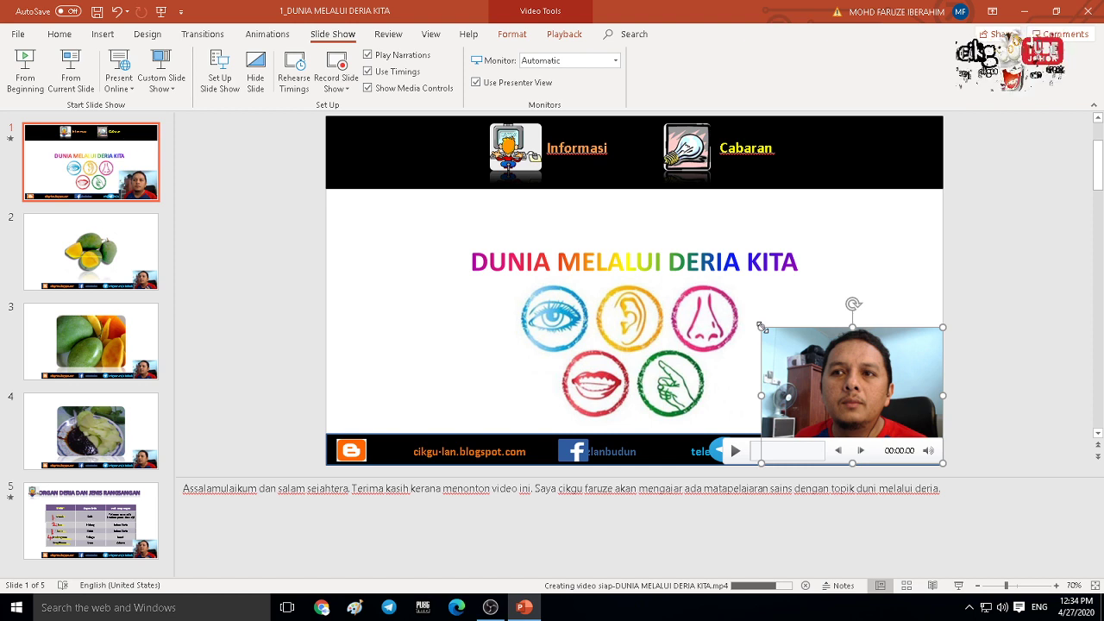
mouse_move(762, 328)
left_mouse_down()
mouse_move(858, 386)
mouse_move(743, 355)
mouse_move(860, 401)
left_mouse_up()
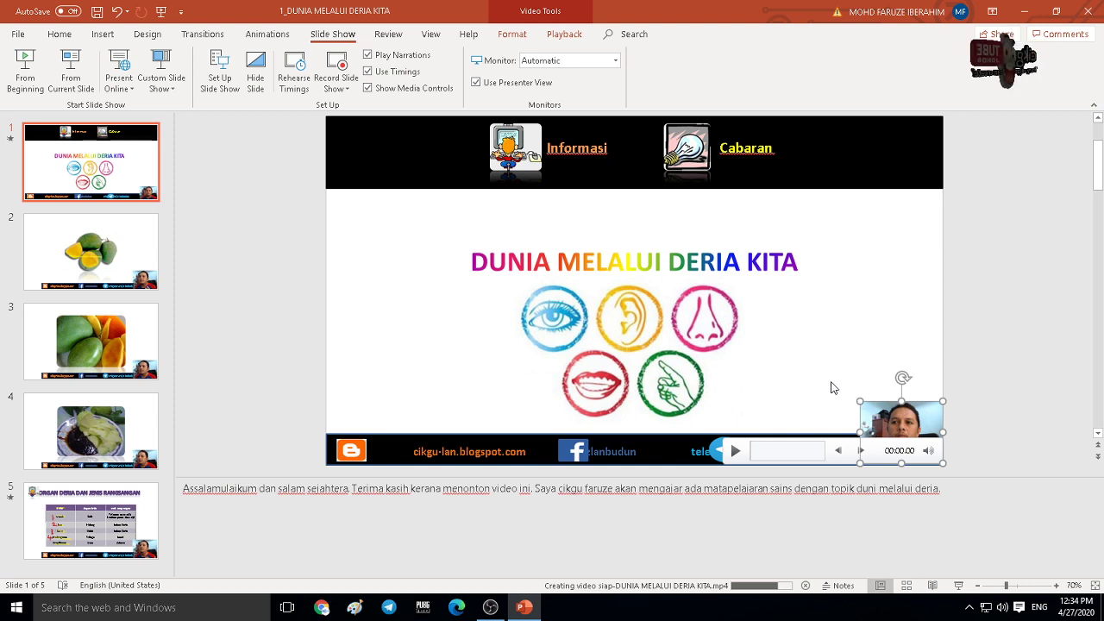
Step: Review slides 2 and 3 and adjust the webcam video's volume on slide 2
left_click(130, 255)
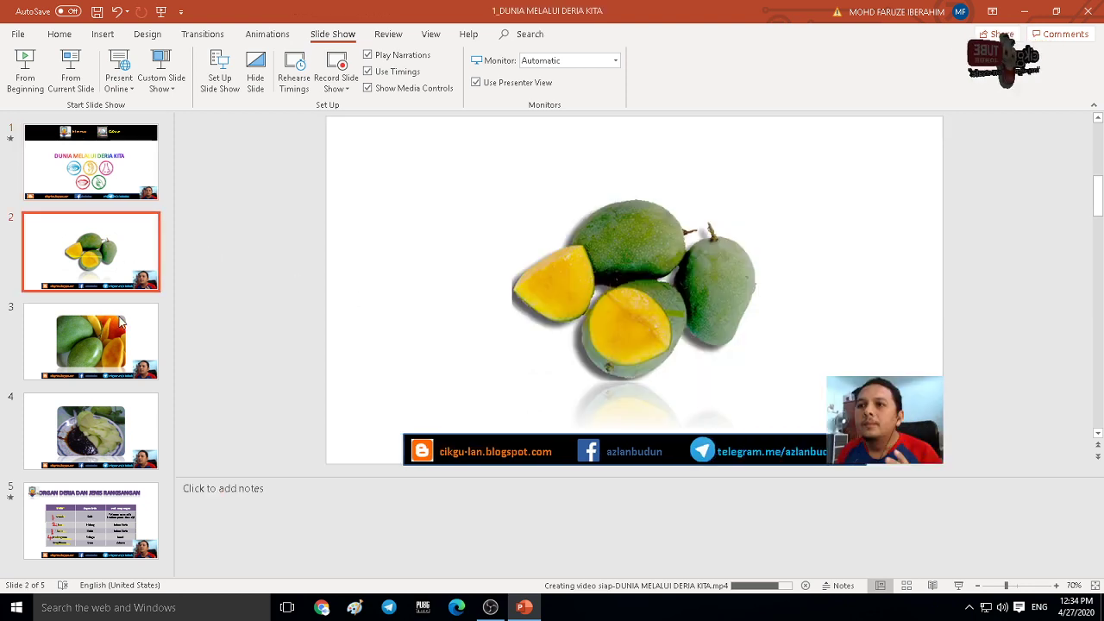
left_click(141, 370)
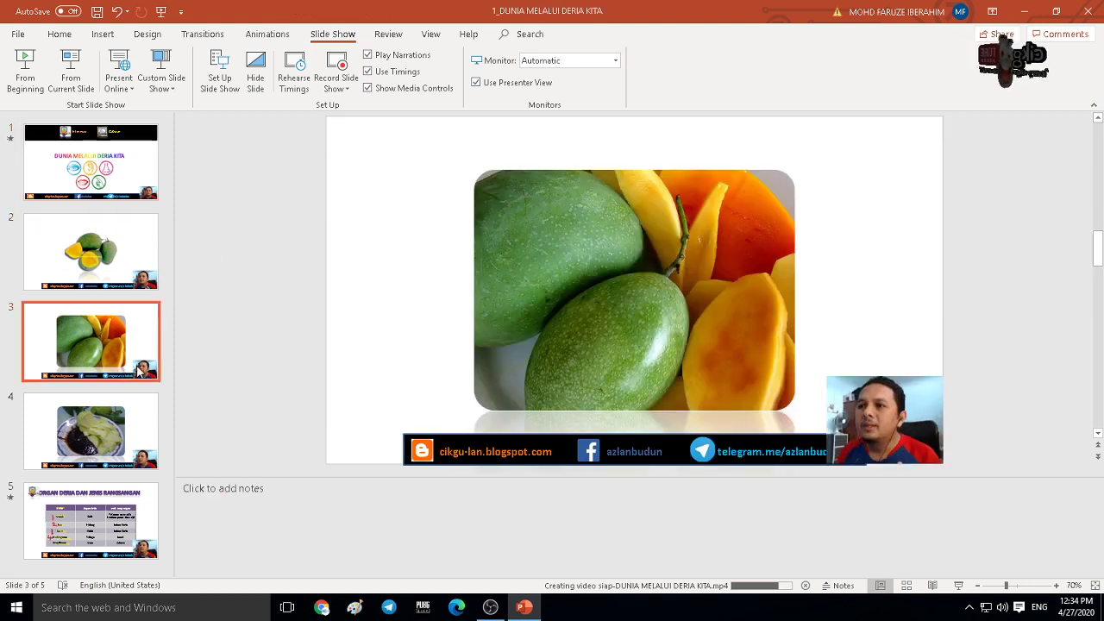
left_click(135, 282)
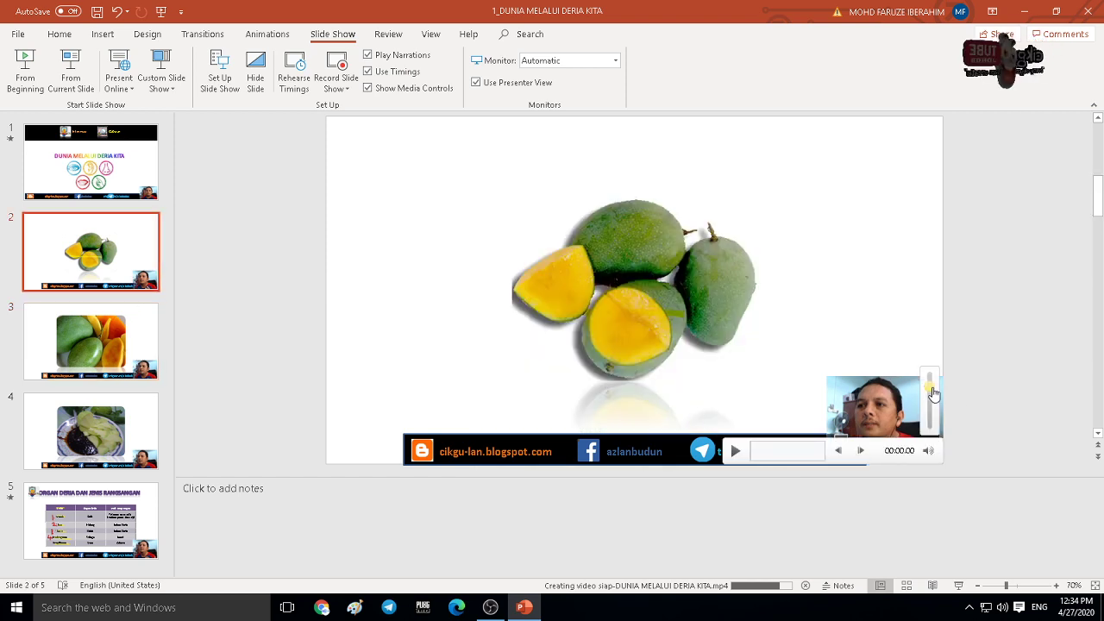
left_click_drag(933, 393, 932, 386)
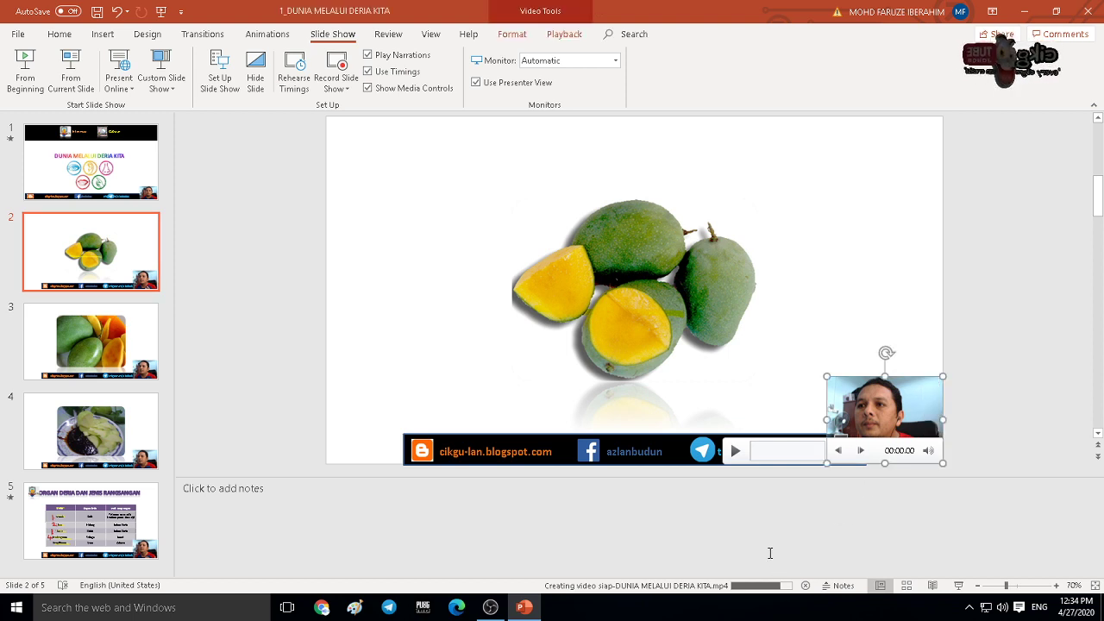
left_click(788, 547)
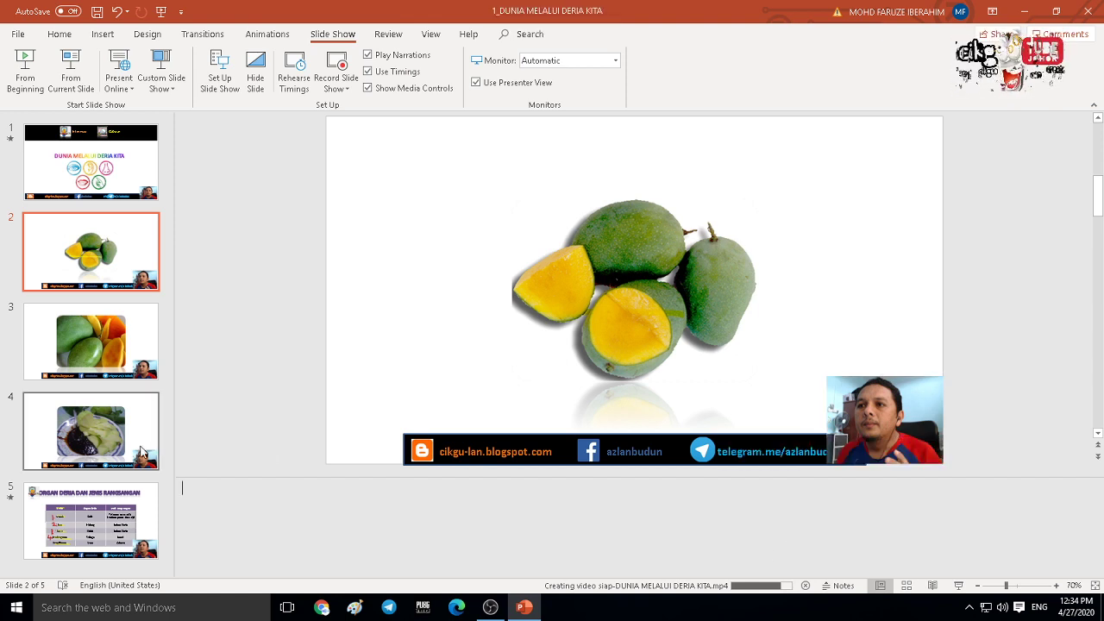
Step: Browse through the later slides and return to slide 1
left_click(142, 449)
left_click(130, 517)
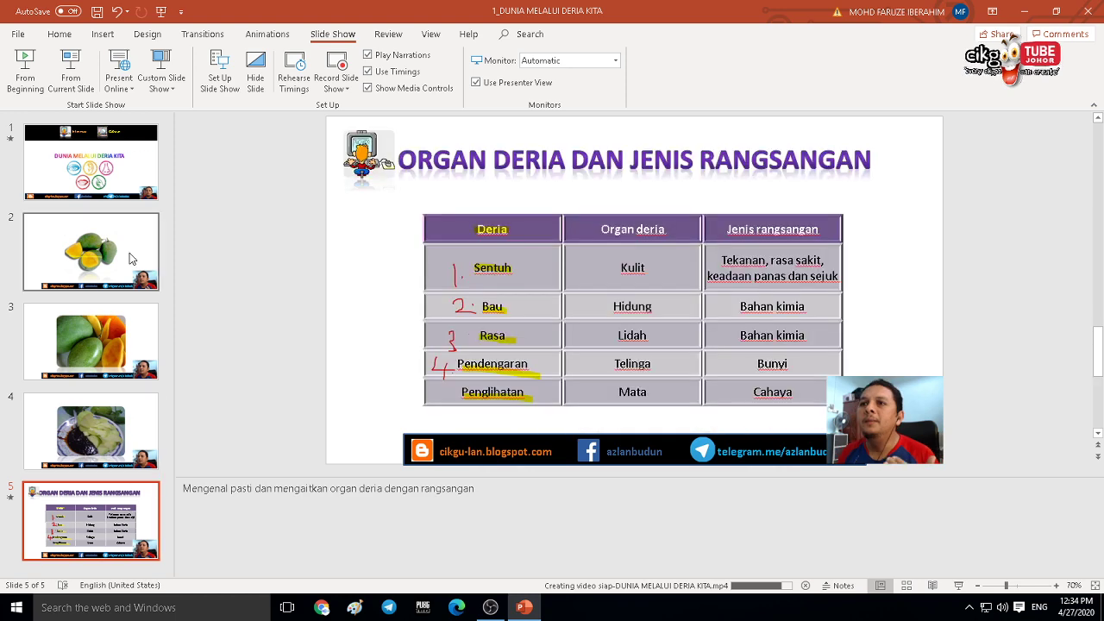
left_click(112, 250)
left_click(116, 144)
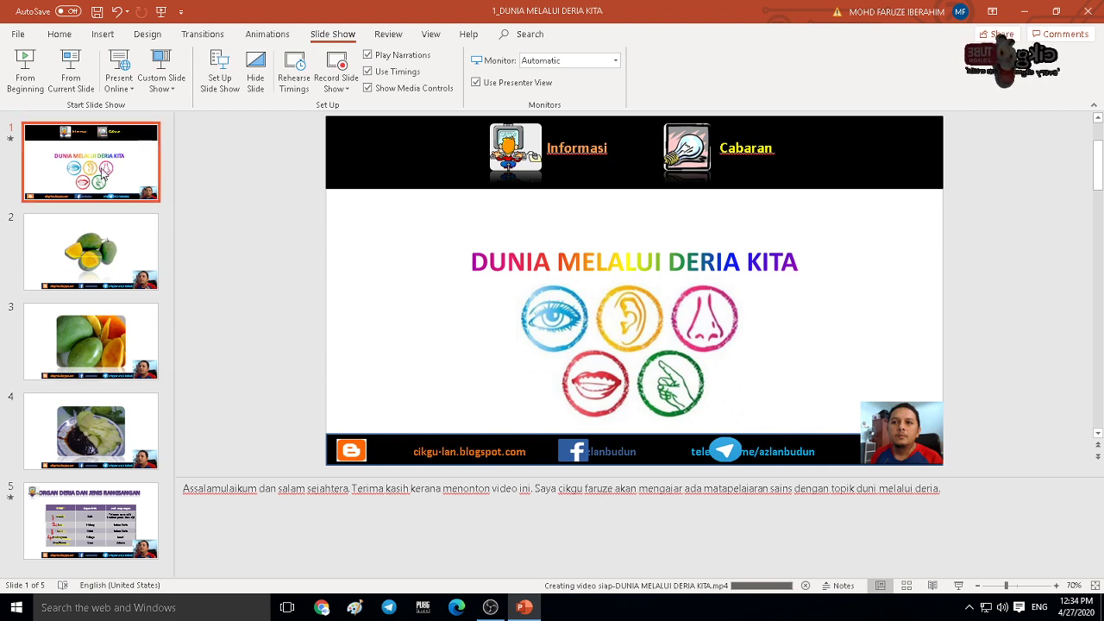
Step: Save the deck from the Quick Access Toolbar and close the PowerPoint window
left_click(57, 35)
left_click(16, 40)
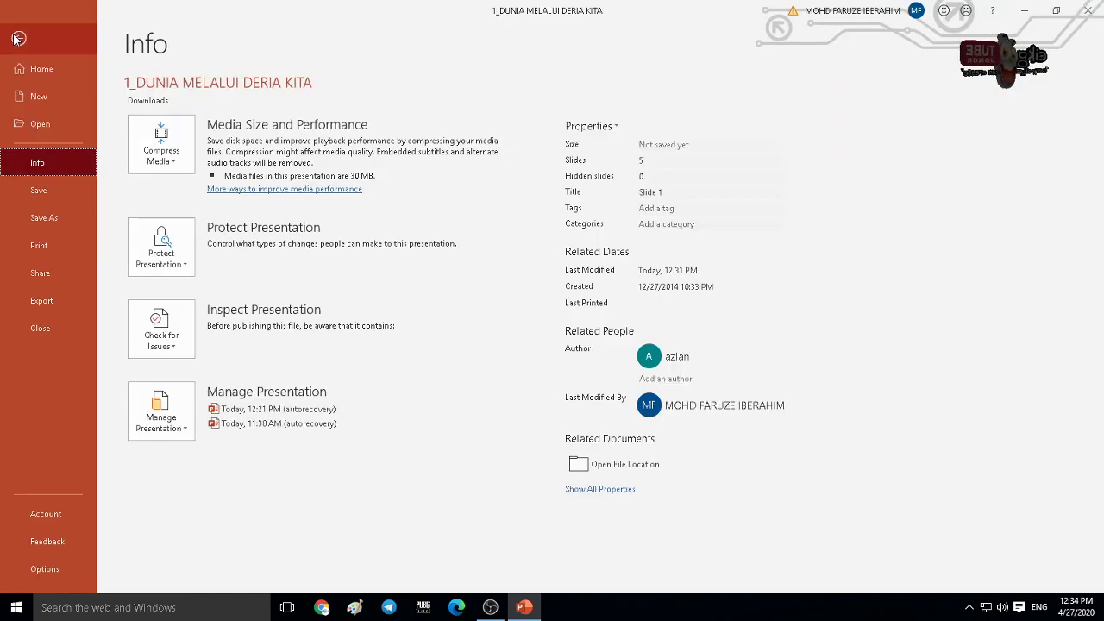
key("Escape")
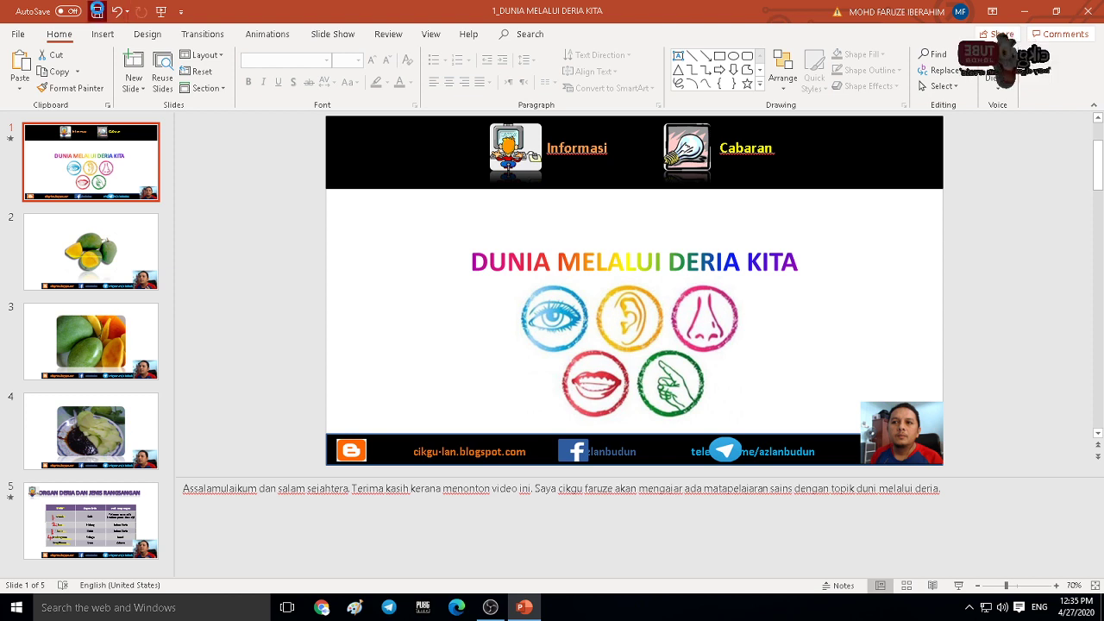
left_click(97, 11)
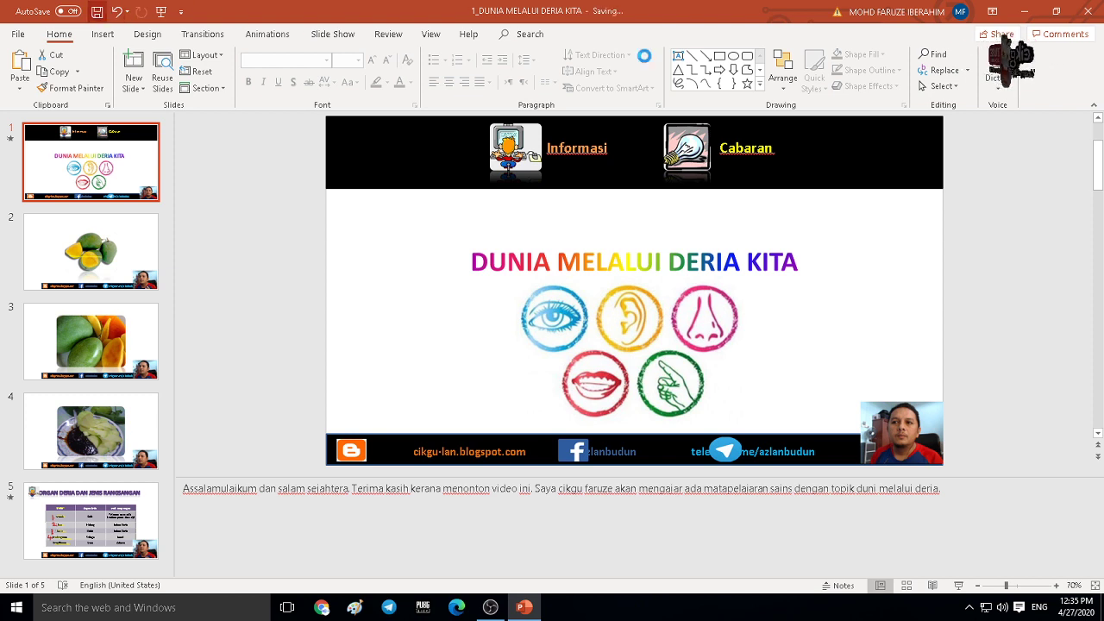
left_click(1083, 17)
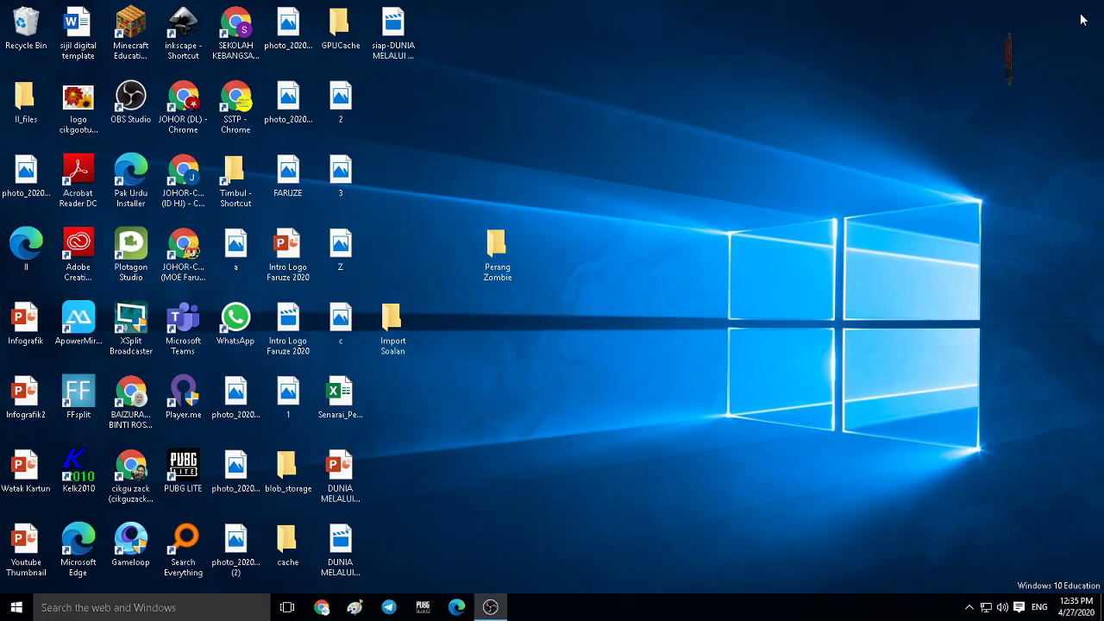